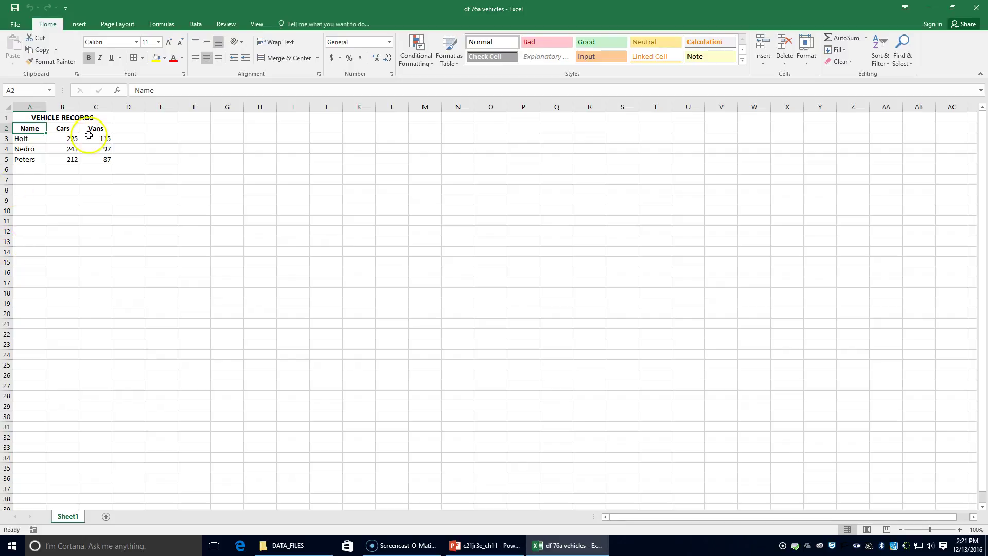
Step: Insert a blank sheet column between the Cars and Vans columns
{"action": "left_click", "coordinate": [62, 107]}
{"action": "left_click", "coordinate": [92, 105]}
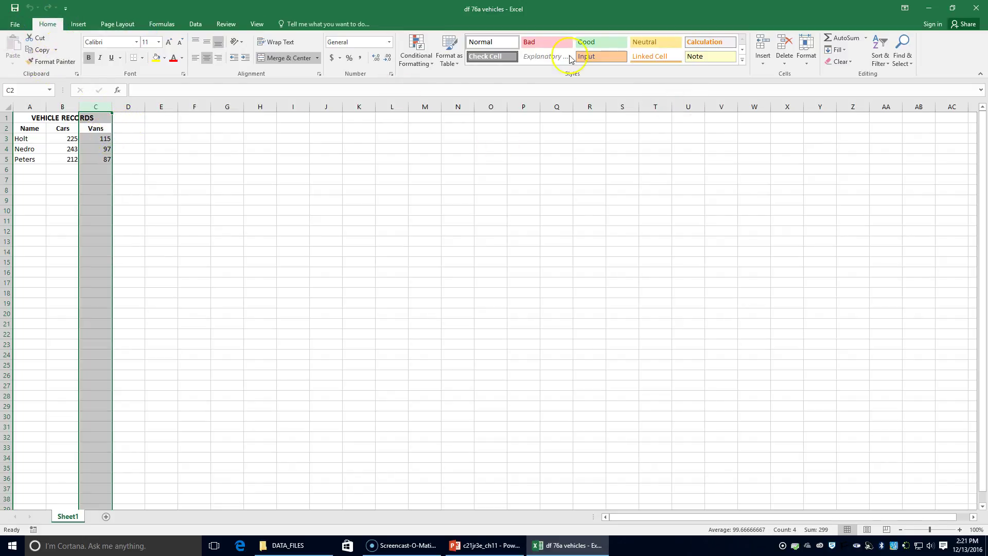
{"action": "left_click", "coordinate": [767, 65]}
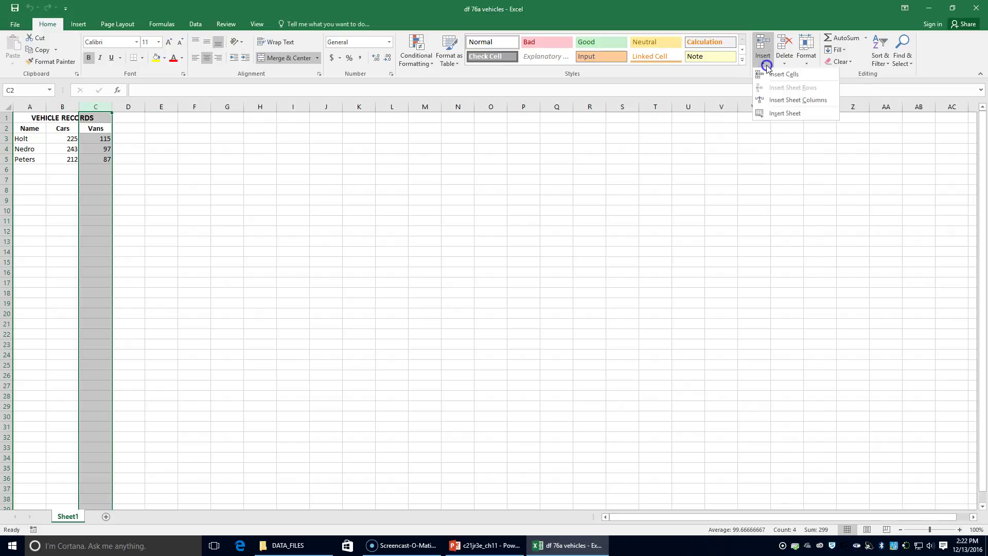
{"action": "left_click", "coordinate": [778, 101]}
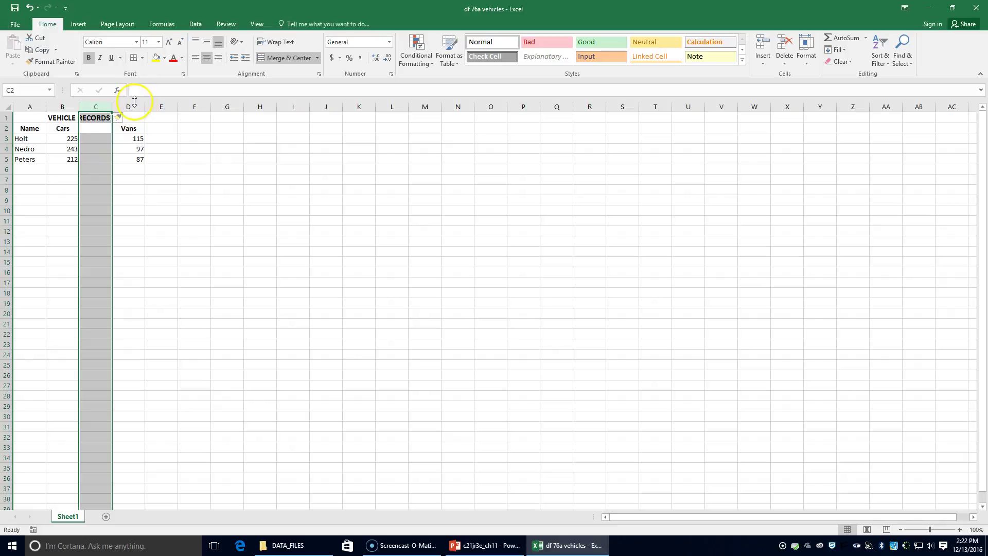
Step: Enter the heading Trailers in C2 and the values 13, 17 and 21 in C3 to C5
{"action": "left_click", "coordinate": [94, 130]}
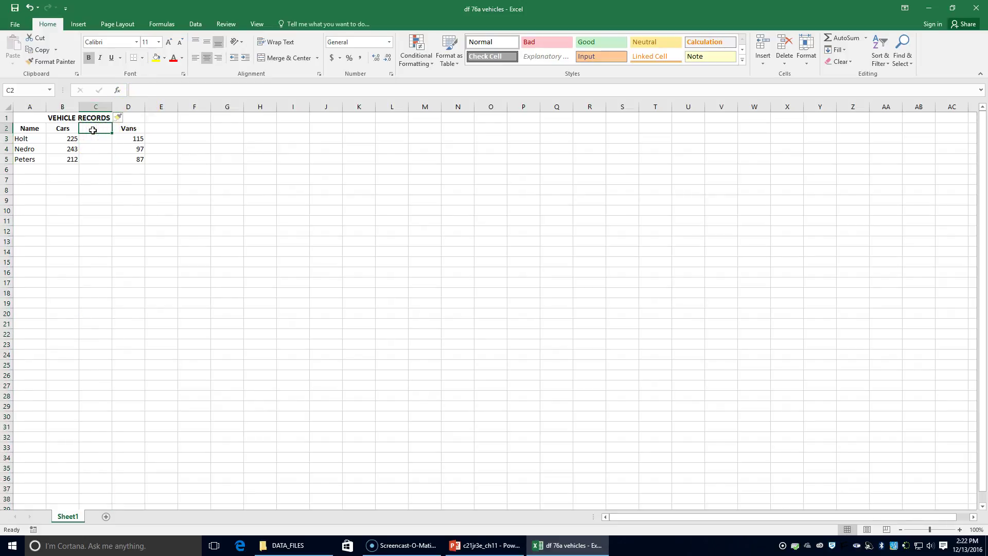
{"action": "type", "text": "Trailers"}
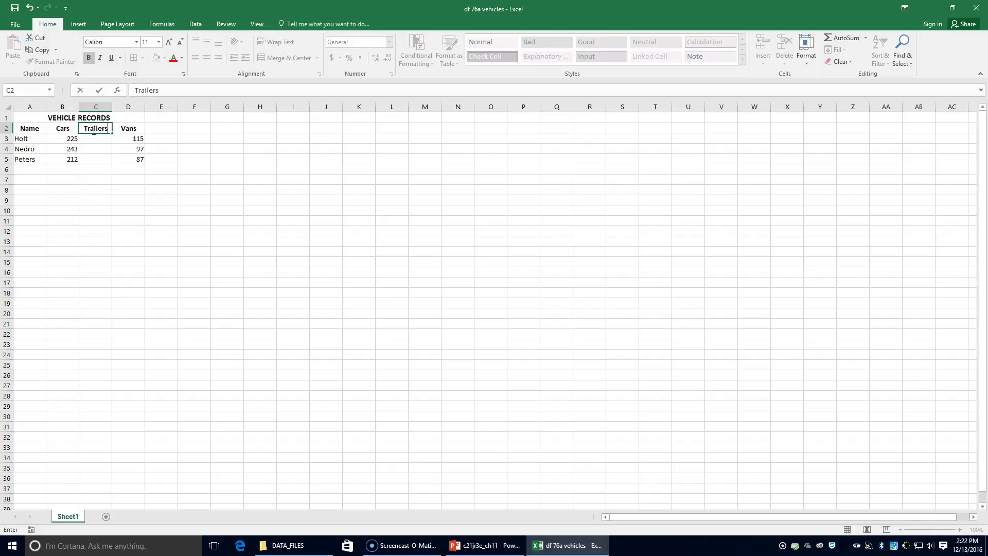
{"action": "key", "text": "Return"}
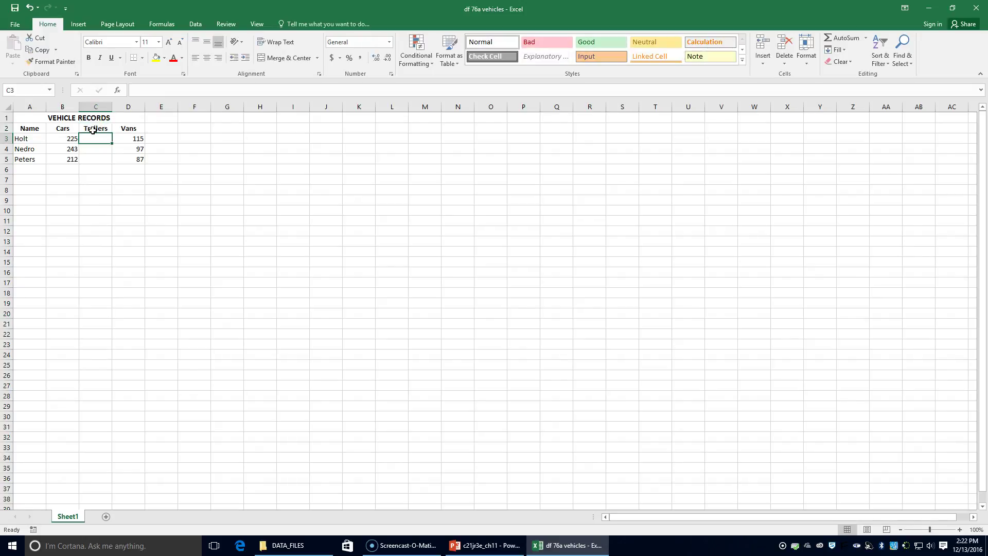
{"action": "type", "text": "13"}
{"action": "key", "text": "Return"}
{"action": "type", "text": "17"}
{"action": "key", "text": "Return"}
{"action": "type", "text": "21"}
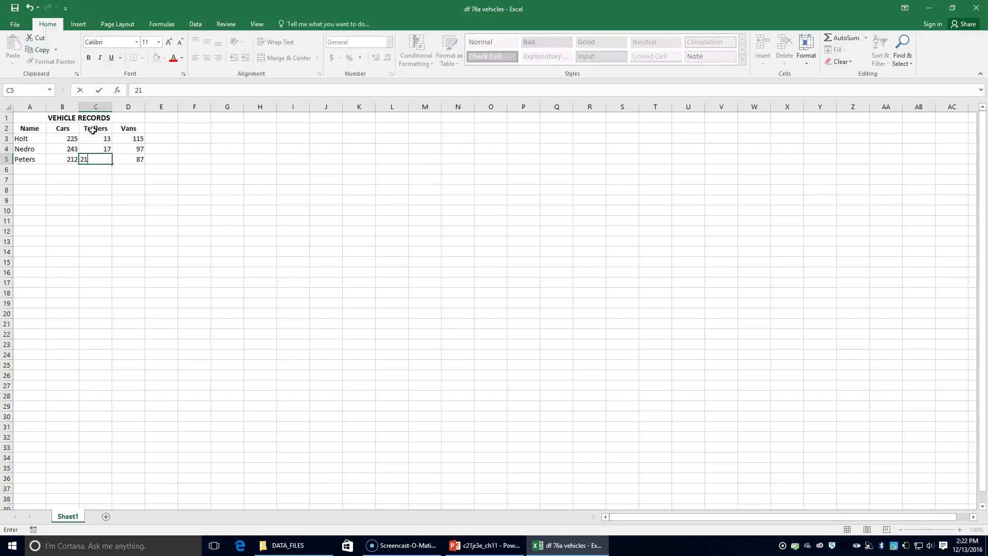
{"action": "key", "text": "Tab"}
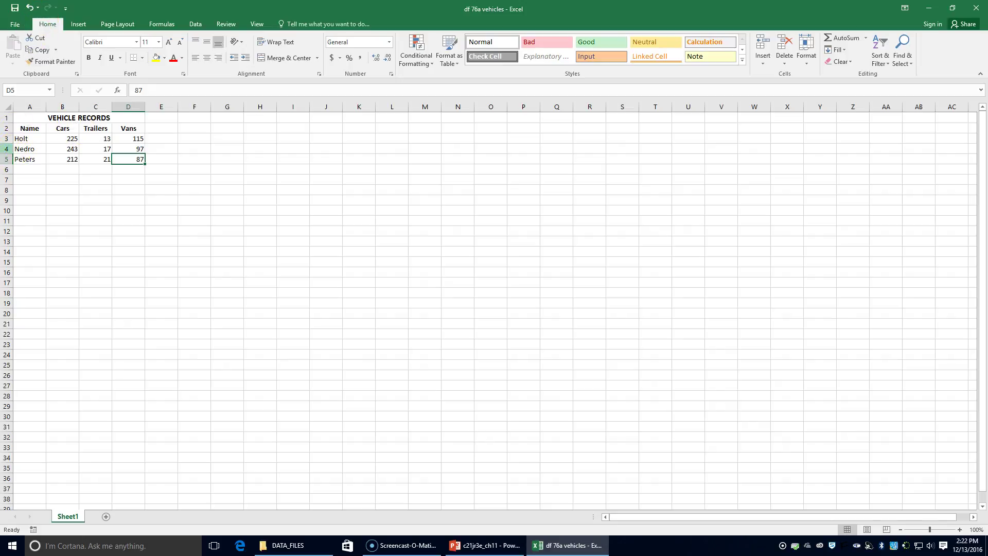
Step: Insert two blank sheet rows above row 4, one at a time
{"action": "left_click", "coordinate": [8, 149]}
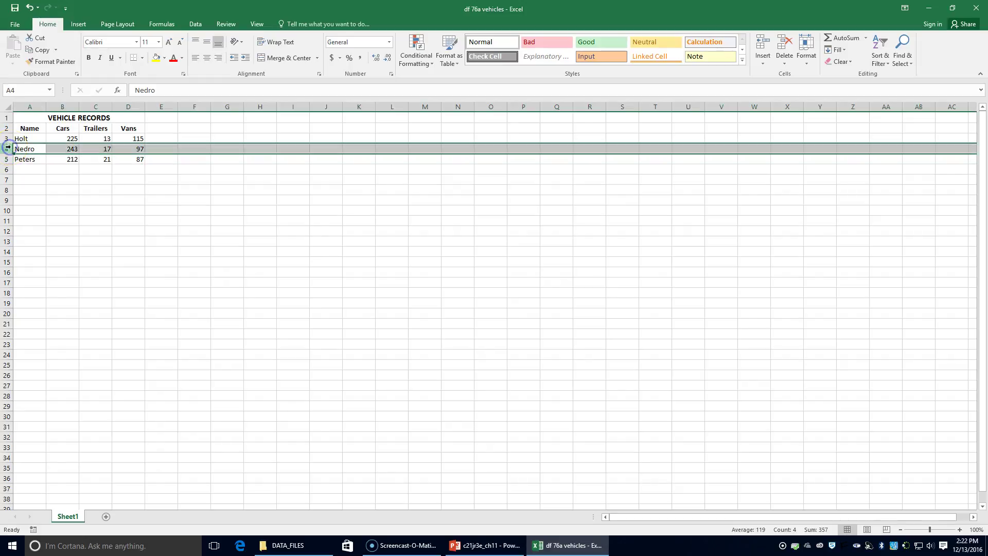
{"action": "left_click", "coordinate": [764, 63]}
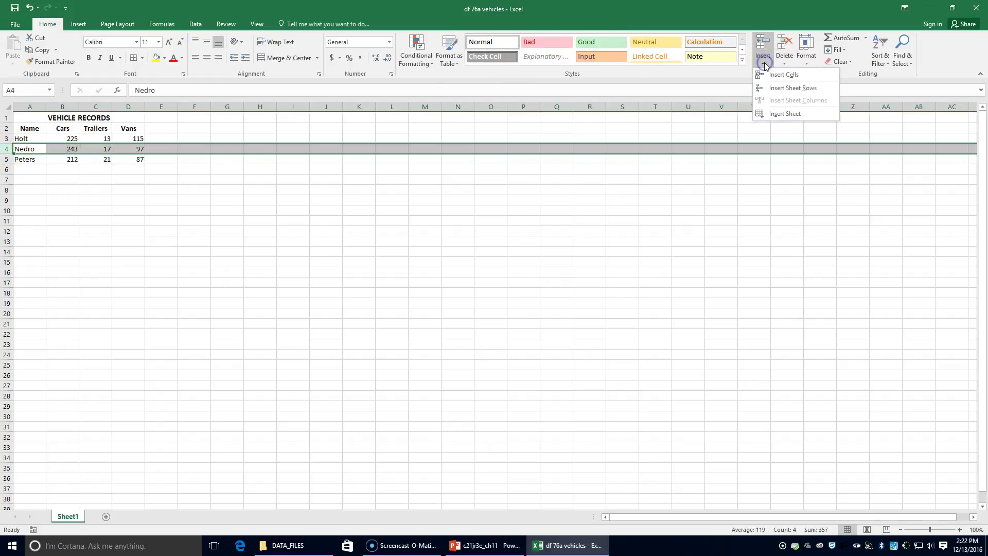
{"action": "left_click", "coordinate": [778, 87]}
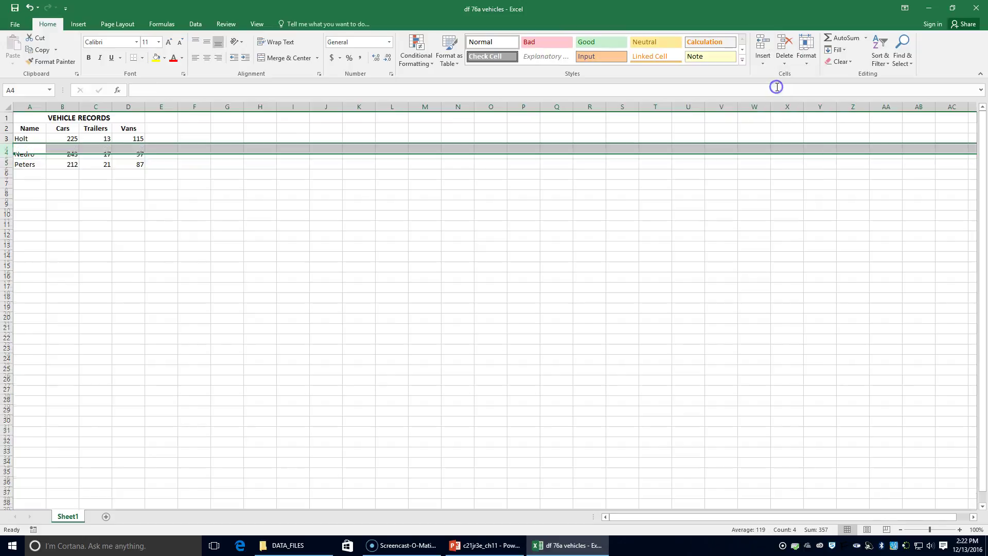
{"action": "left_click", "coordinate": [764, 62]}
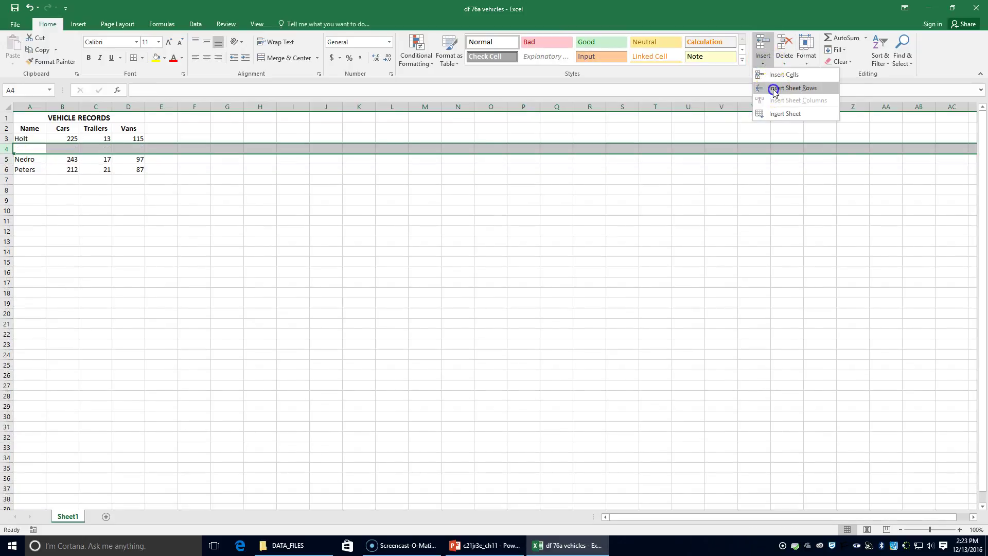
{"action": "left_click", "coordinate": [774, 88]}
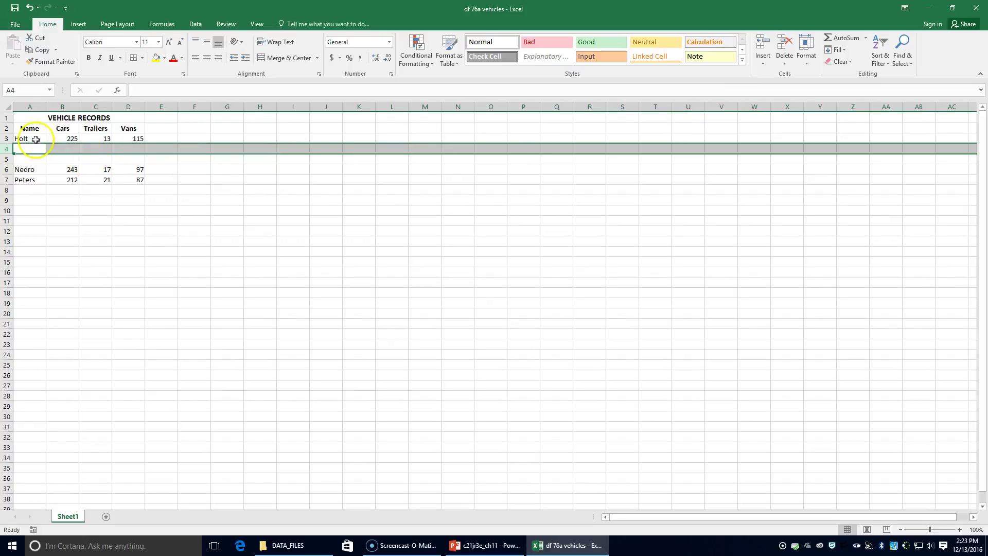
{"action": "left_click", "coordinate": [28, 170]}
{"action": "left_click", "coordinate": [29, 150]}
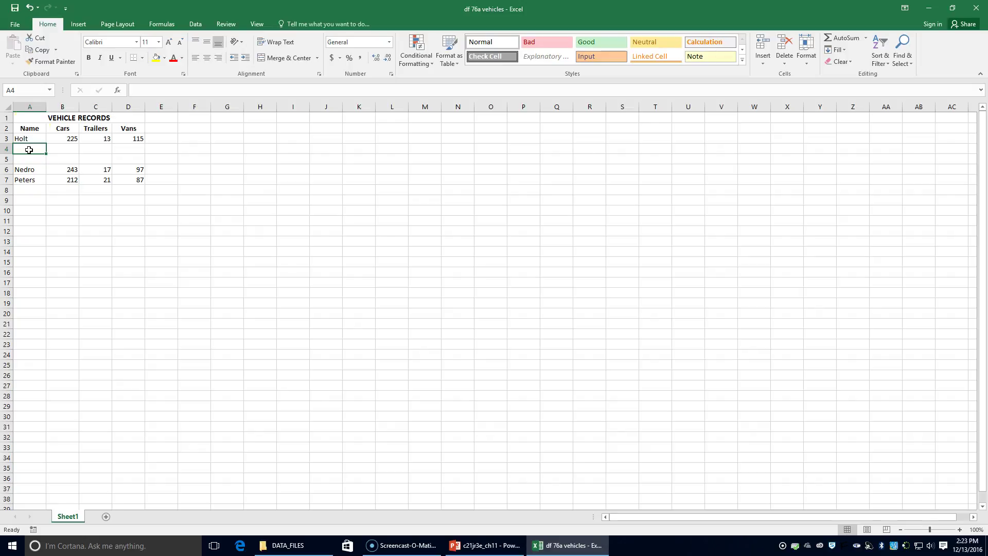
Step: Undo both row insertions
{"action": "left_click_drag", "start_coordinate": [9, 149], "coordinate": [8, 159]}
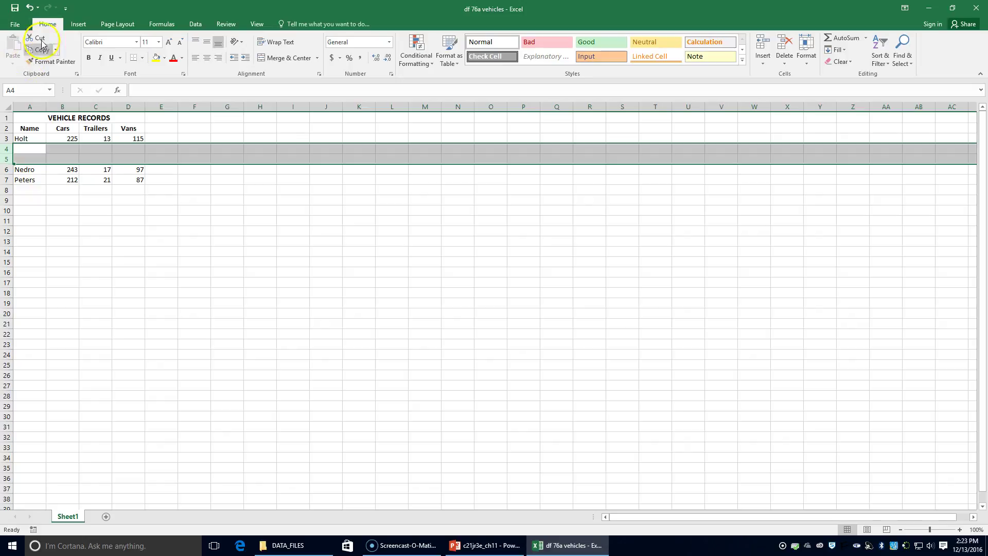
{"action": "left_click", "coordinate": [30, 8]}
{"action": "left_click", "coordinate": [30, 7]}
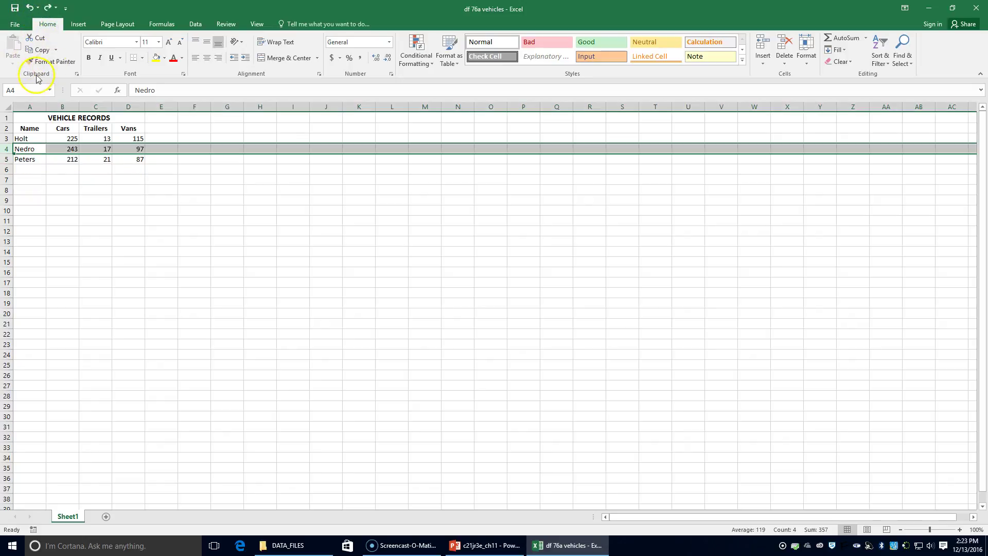
Step: Insert two blank sheet rows at once above row 4, based on a selection of rows 4 and 5
{"action": "left_click_drag", "start_coordinate": [8, 149], "coordinate": [8, 159]}
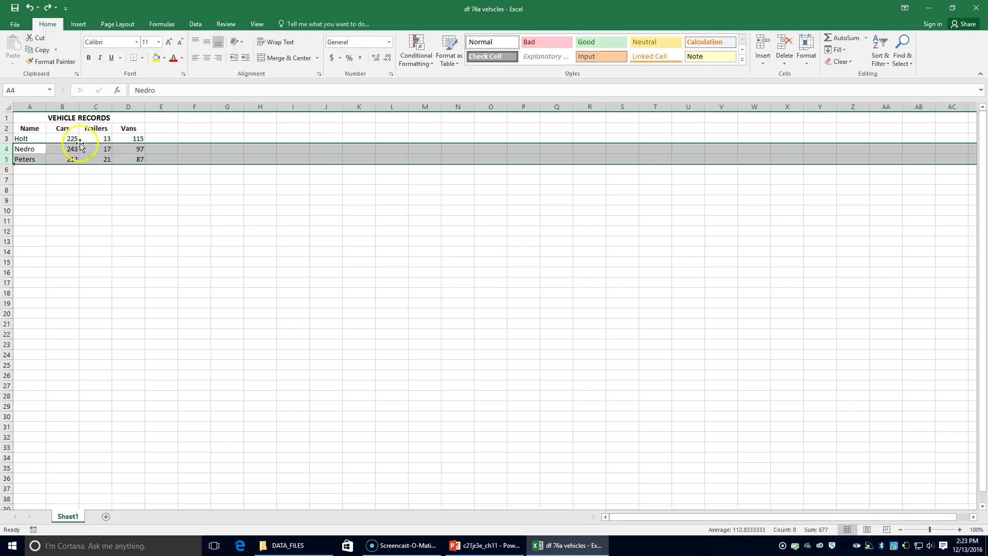
{"action": "left_click", "coordinate": [764, 59]}
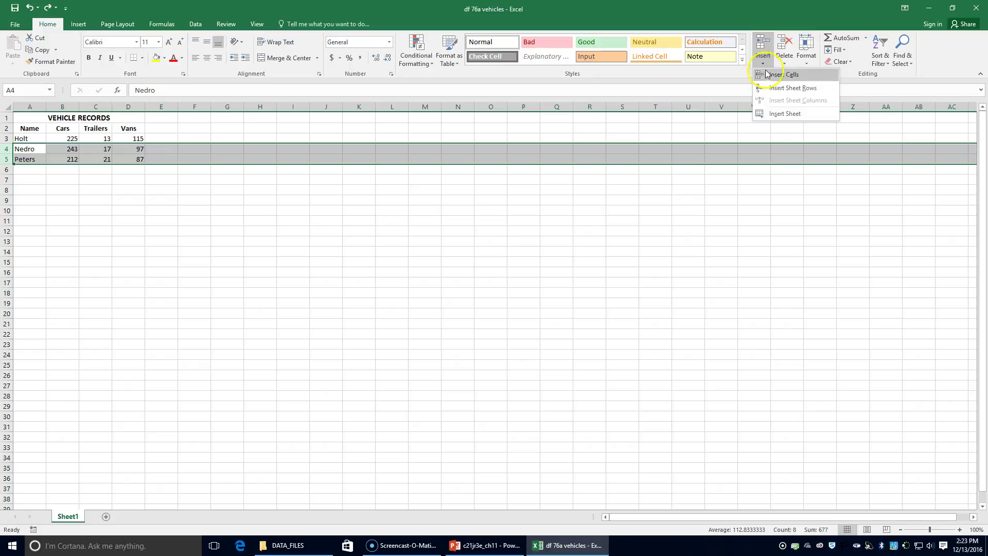
{"action": "left_click", "coordinate": [770, 87]}
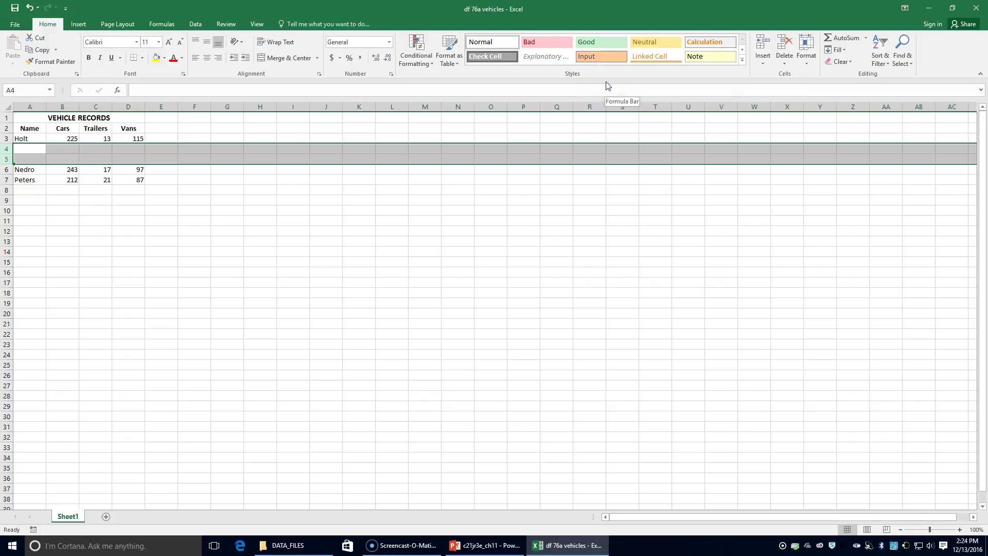
Step: Fill row 4 with the person's name, 211 cars, 11 trailers and 83 vans
{"action": "type", "text": "Jaem"}
{"action": "key", "text": "Tab"}
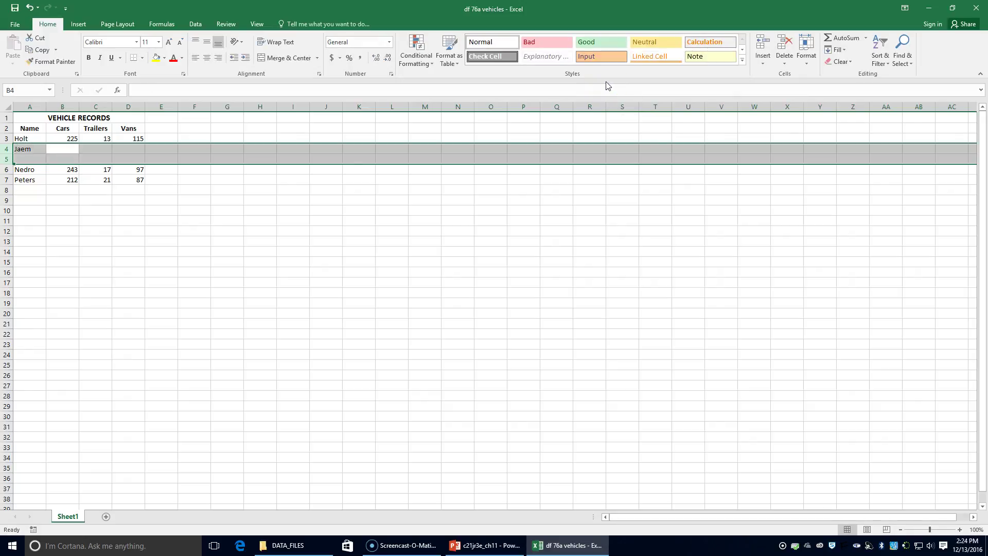
{"action": "key", "text": "Left"}
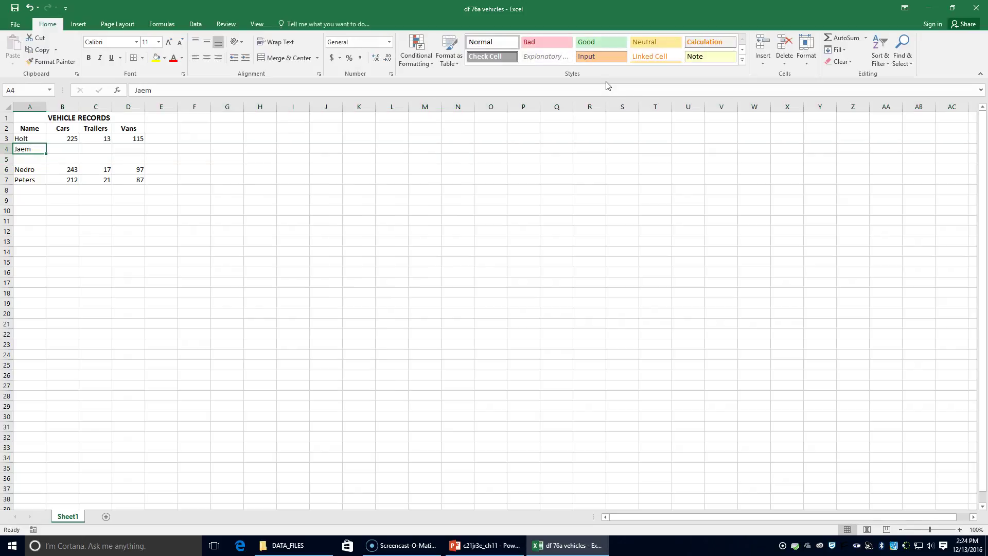
{"action": "type", "text": "James"}
{"action": "key", "text": "Tab"}
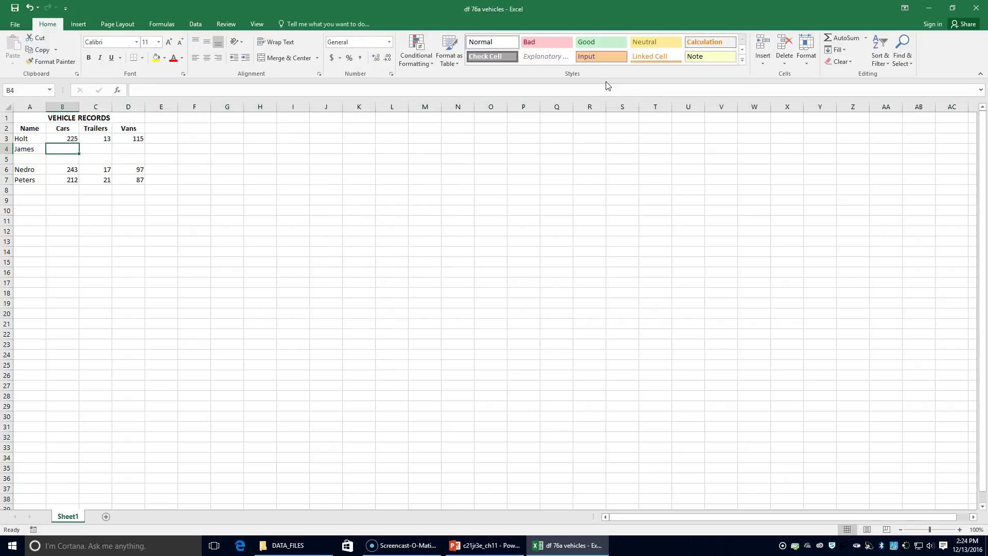
{"action": "type", "text": "211"}
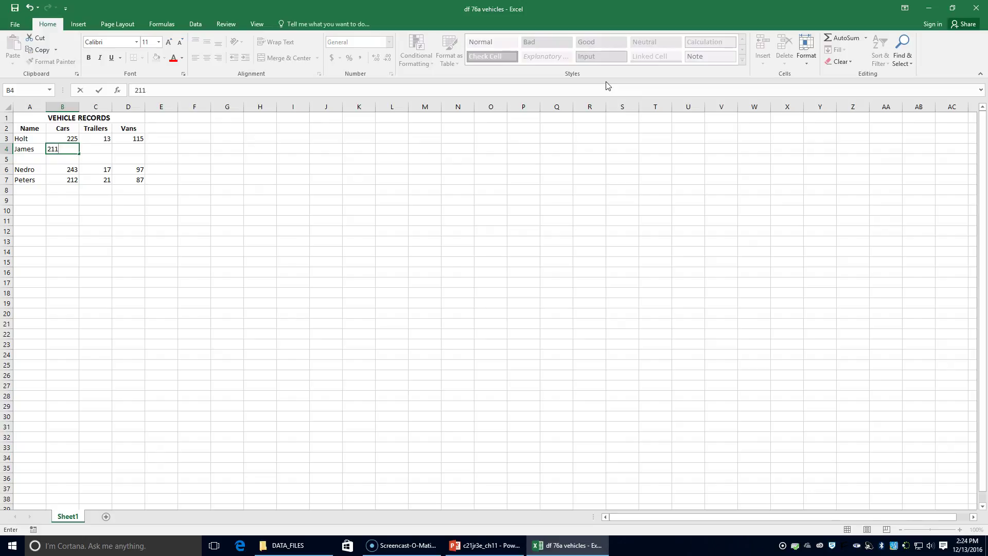
{"action": "key", "text": "Tab"}
{"action": "type", "text": "11"}
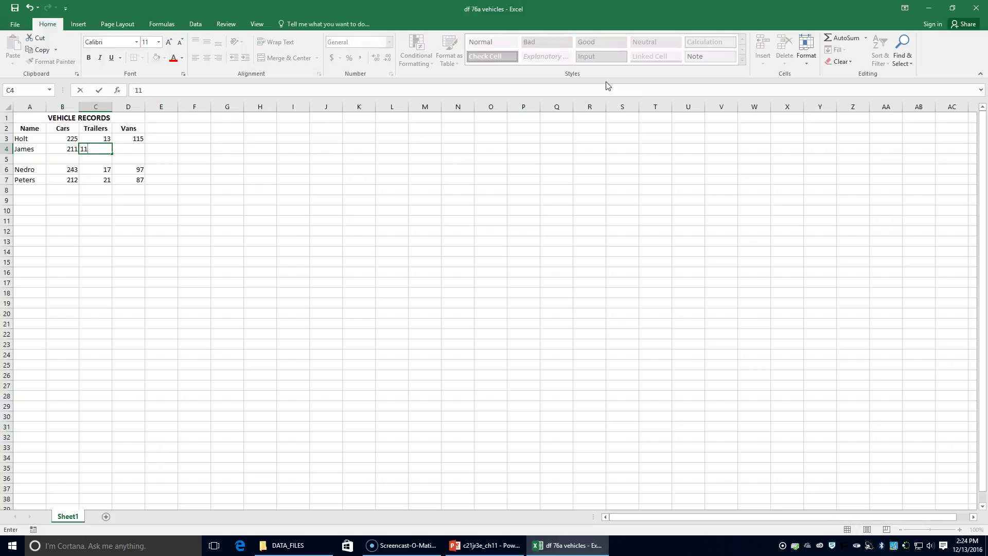
{"action": "key", "text": "Tab"}
{"action": "type", "text": "83"}
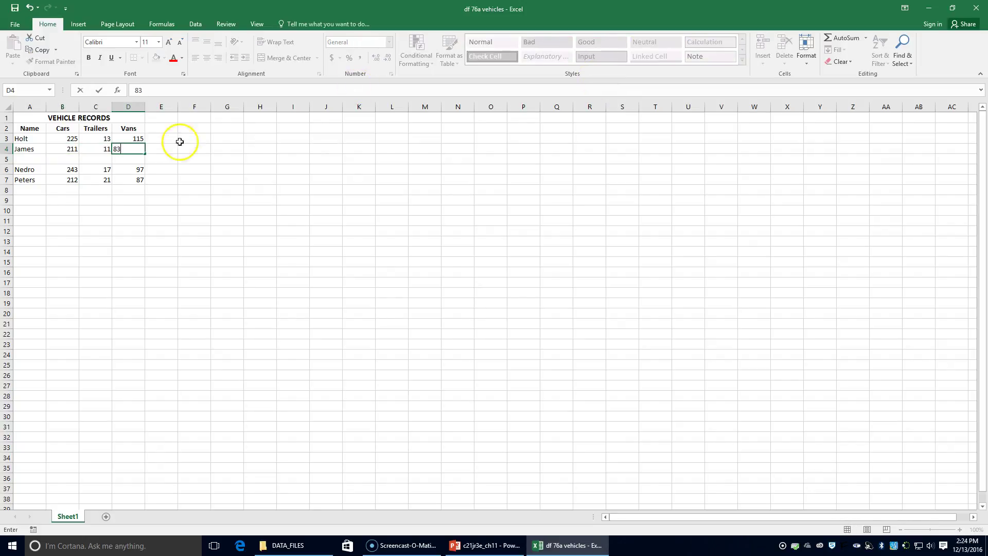
Step: Fill row 5 with the second new person's name, 197 cars, 7 trailers and 71 vans
{"action": "left_click", "coordinate": [27, 160]}
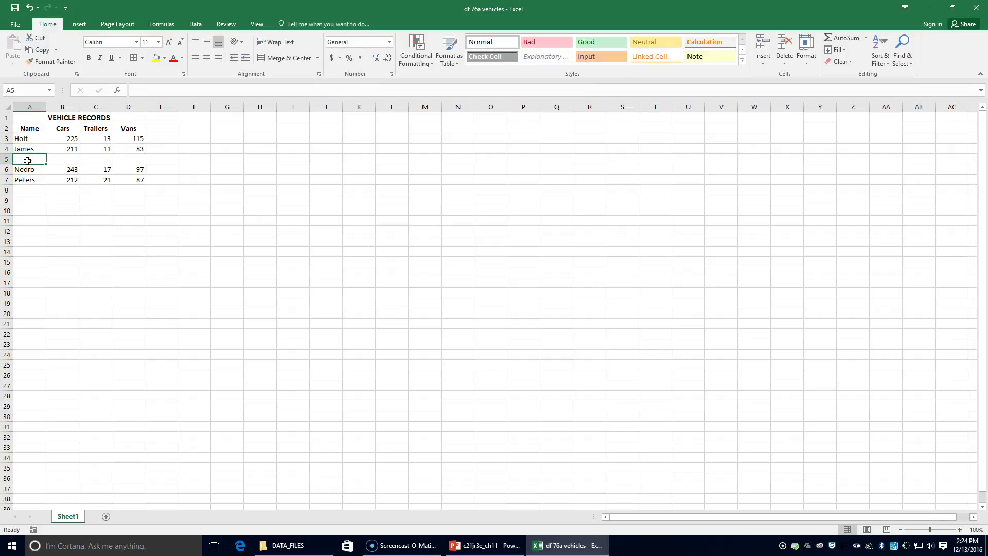
{"action": "type", "text": "Long"}
{"action": "key", "text": "Tab"}
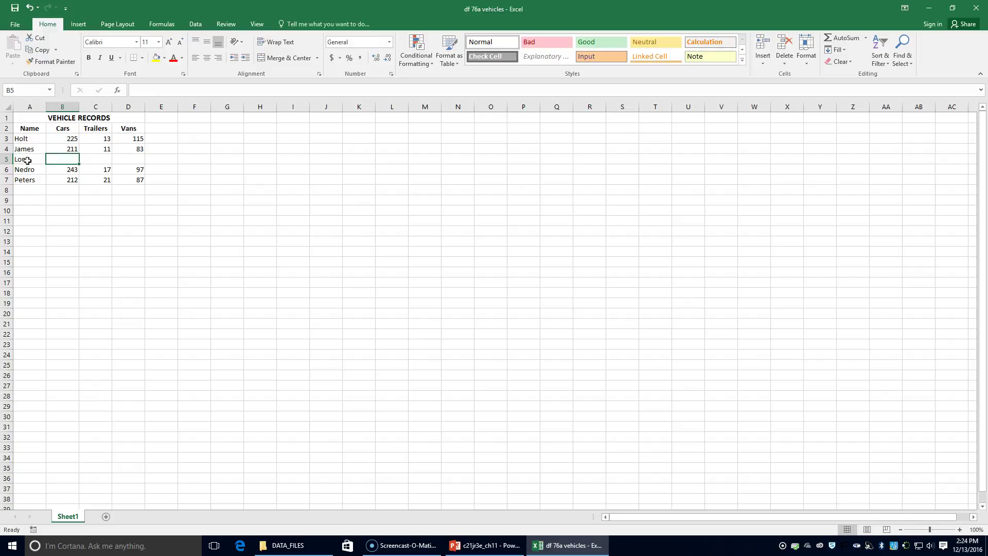
{"action": "type", "text": "197"}
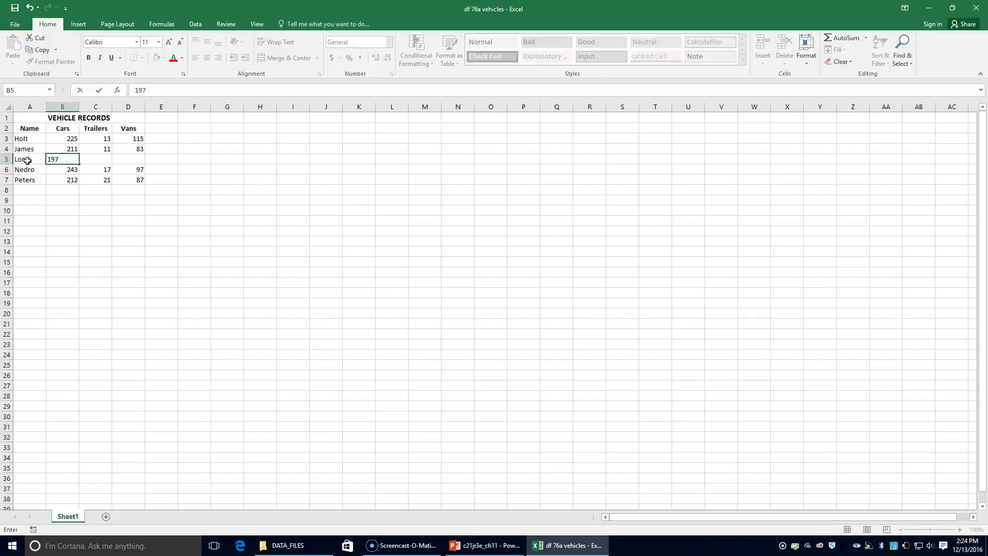
{"action": "key", "text": "Tab"}
{"action": "type", "text": "7"}
{"action": "key", "text": "Tab"}
{"action": "type", "text": "7"}
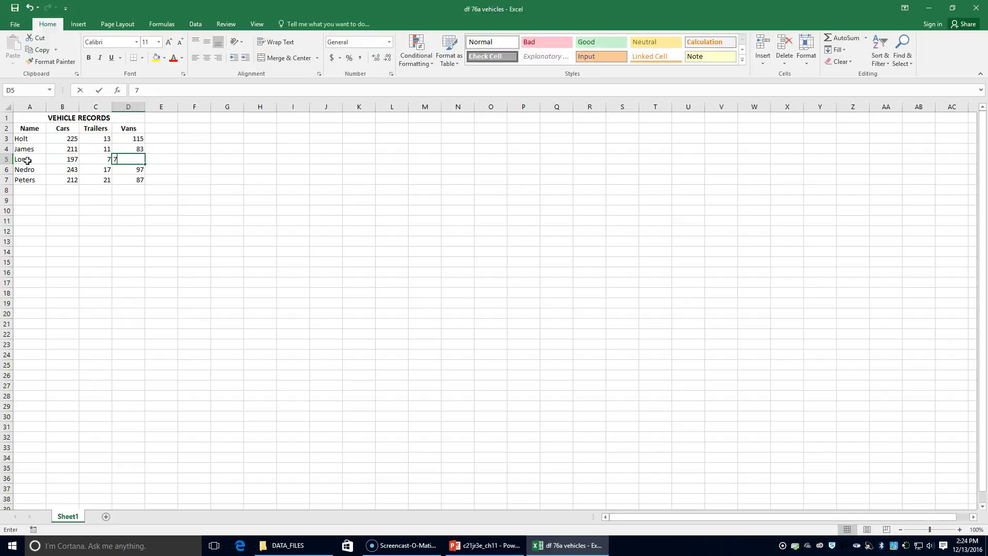
{"action": "type", "text": "1"}
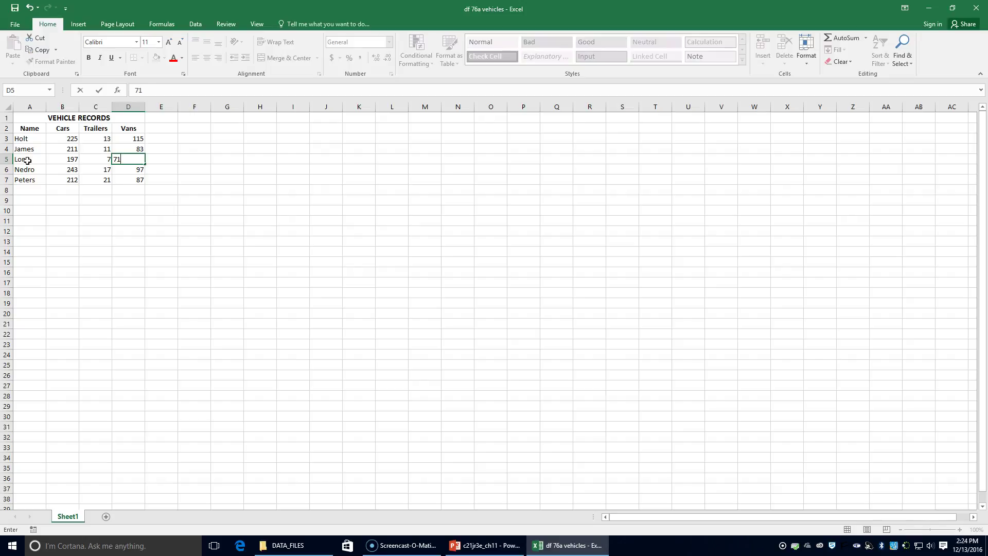
{"action": "key", "text": "Return"}
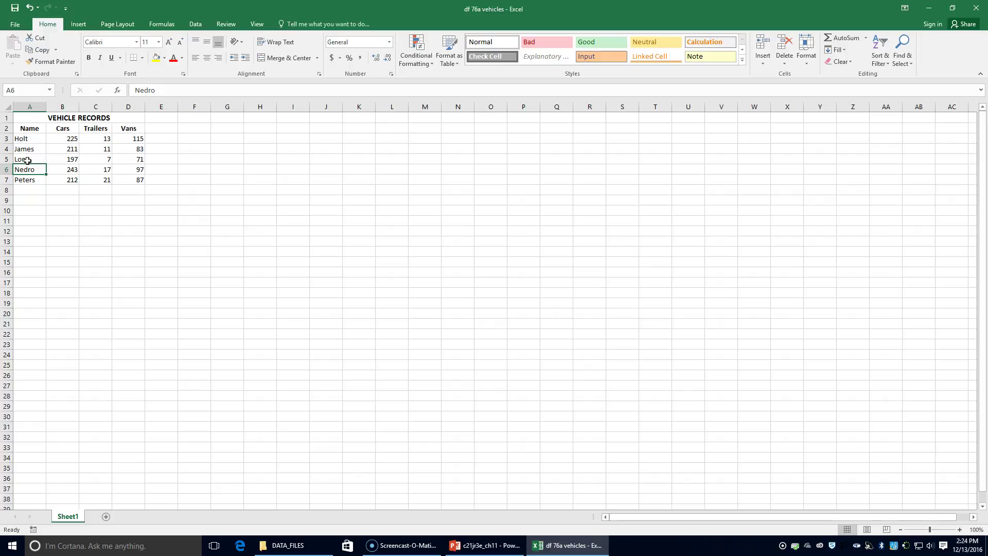
Step: Delete the whole Cars column from cell B4, and undo the deletion
{"action": "left_click", "coordinate": [65, 148]}
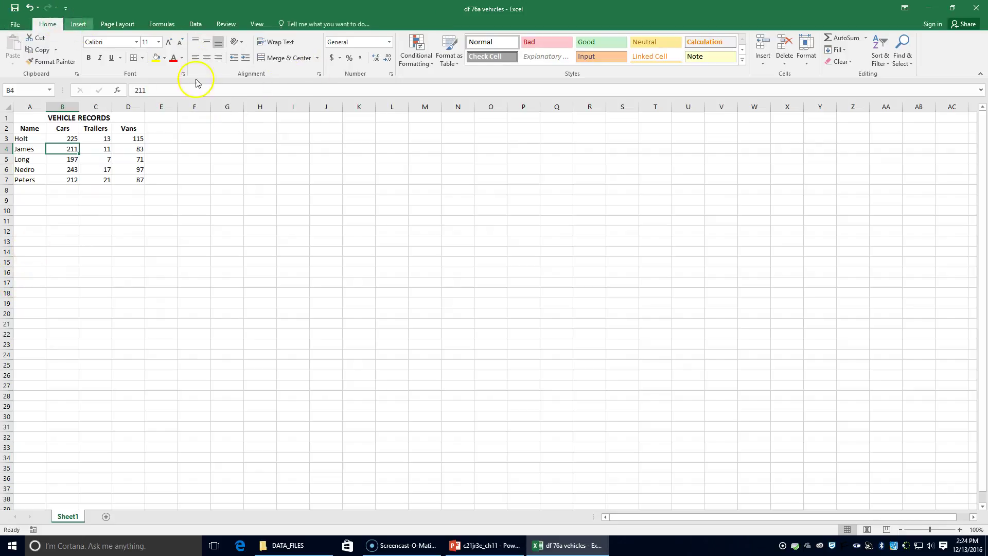
{"action": "left_click", "coordinate": [786, 56]}
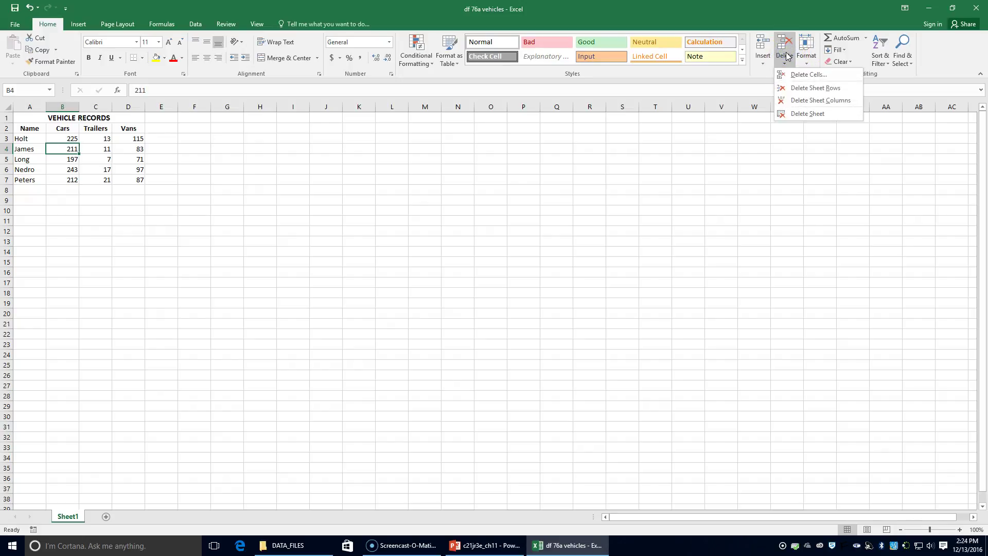
{"action": "left_click", "coordinate": [804, 101]}
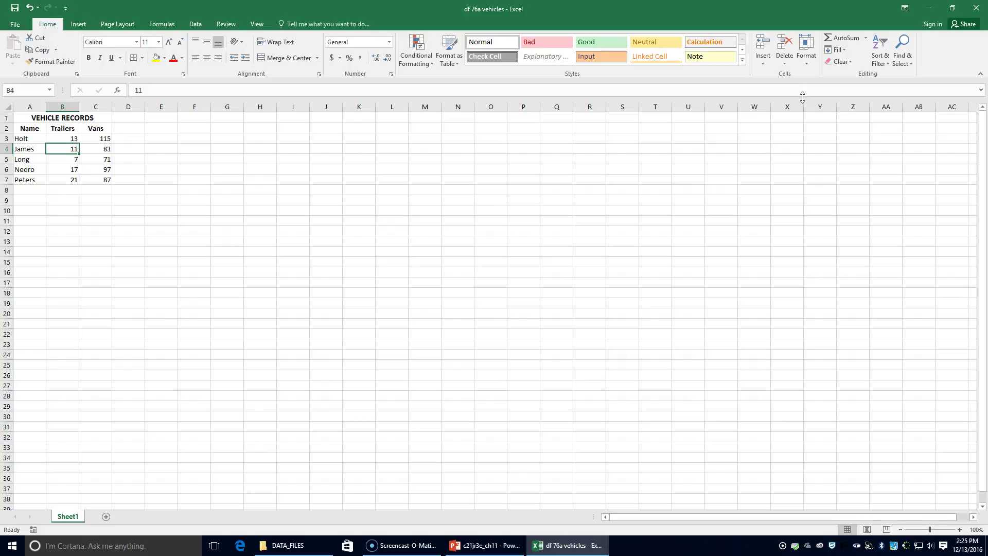
{"action": "left_click", "coordinate": [30, 8]}
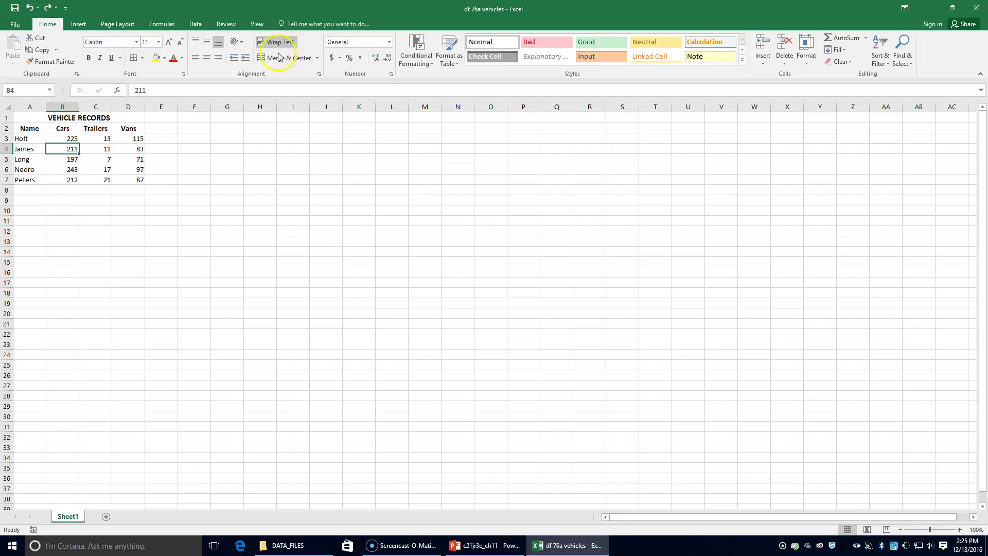
Step: Delete the whole of sheet row 6, and undo the deletion
{"action": "left_click", "coordinate": [8, 170]}
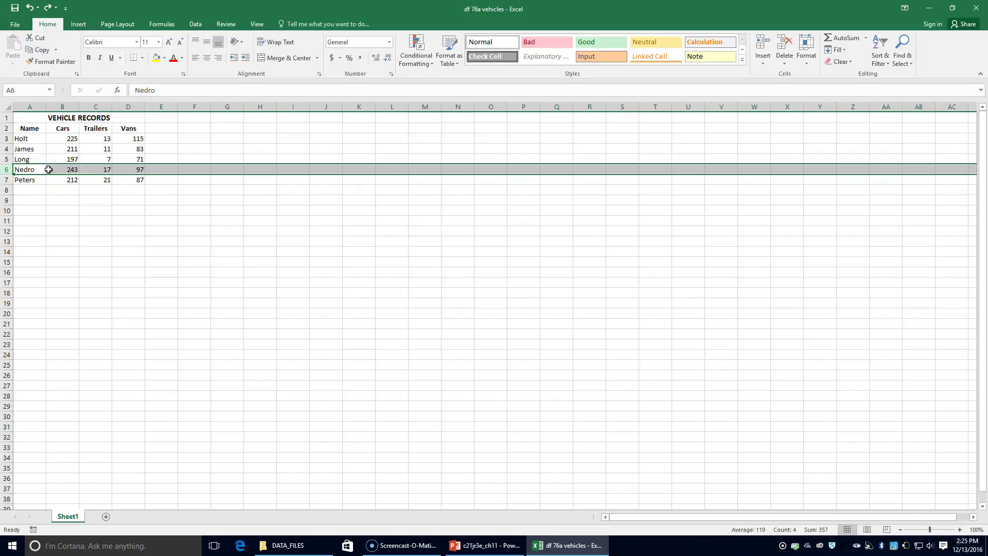
{"action": "left_click", "coordinate": [15, 171]}
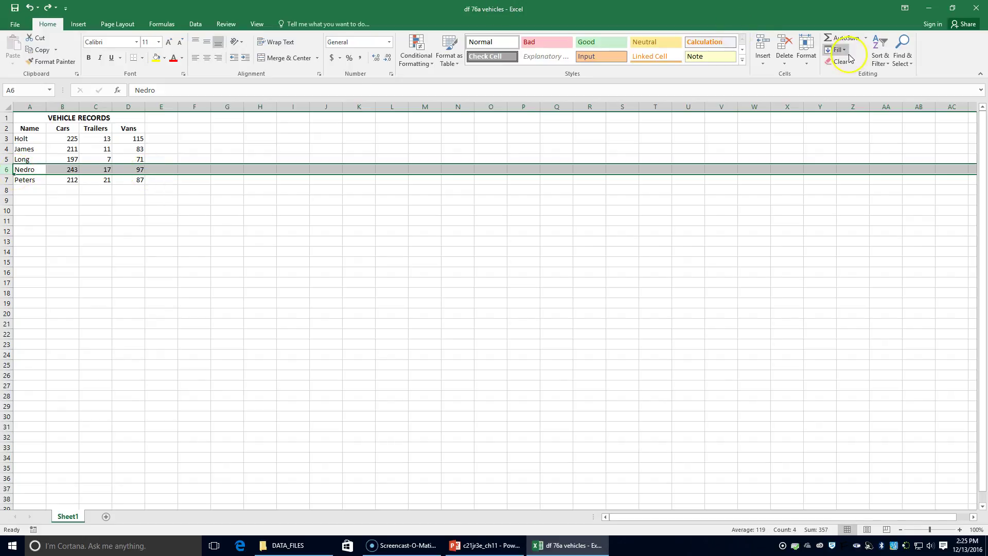
{"action": "left_click", "coordinate": [788, 63]}
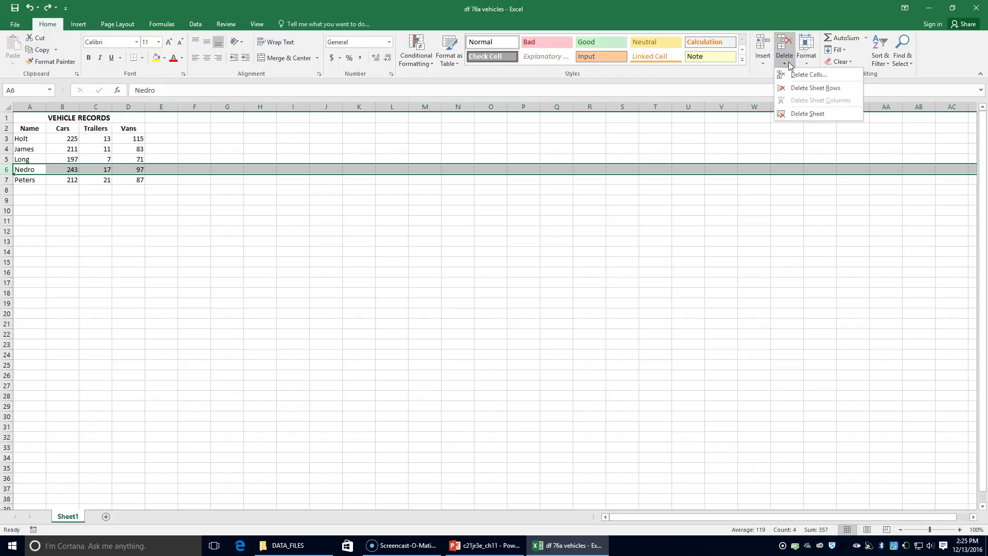
{"action": "left_click", "coordinate": [804, 91]}
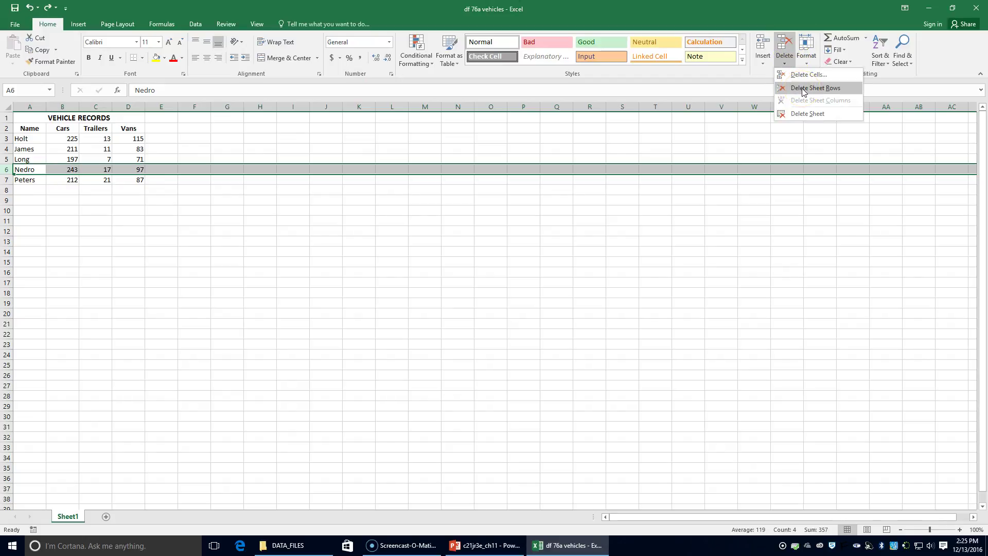
{"action": "left_click", "coordinate": [804, 89]}
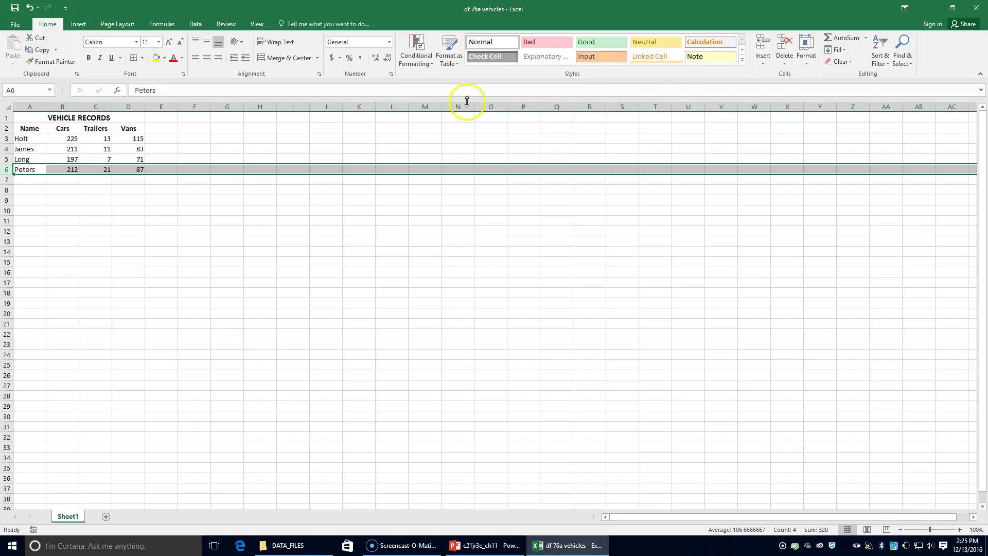
{"action": "left_click", "coordinate": [29, 9]}
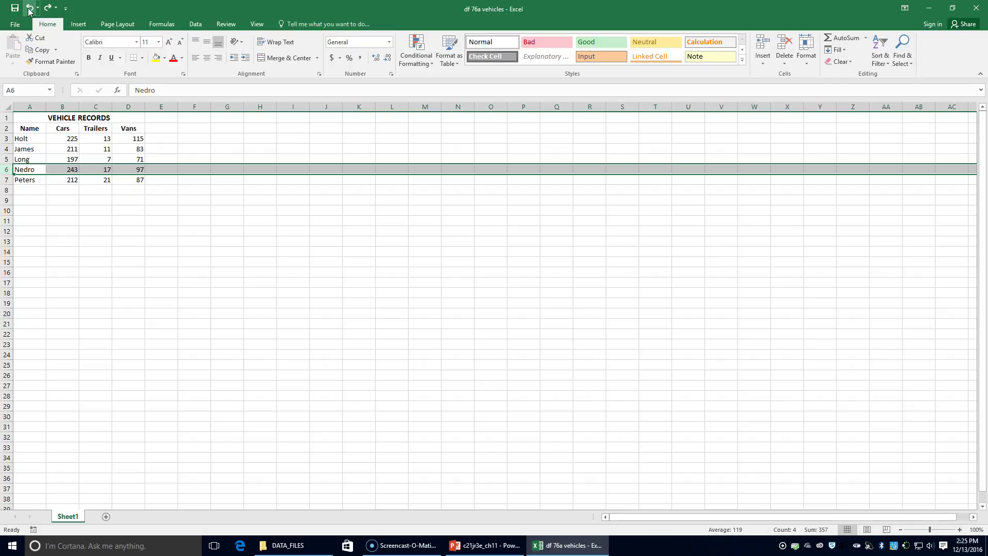
Step: Save the workbook in the CHAPTER 11 folder under the name 76a vehicles
{"action": "left_click", "coordinate": [15, 25]}
{"action": "left_click", "coordinate": [27, 130]}
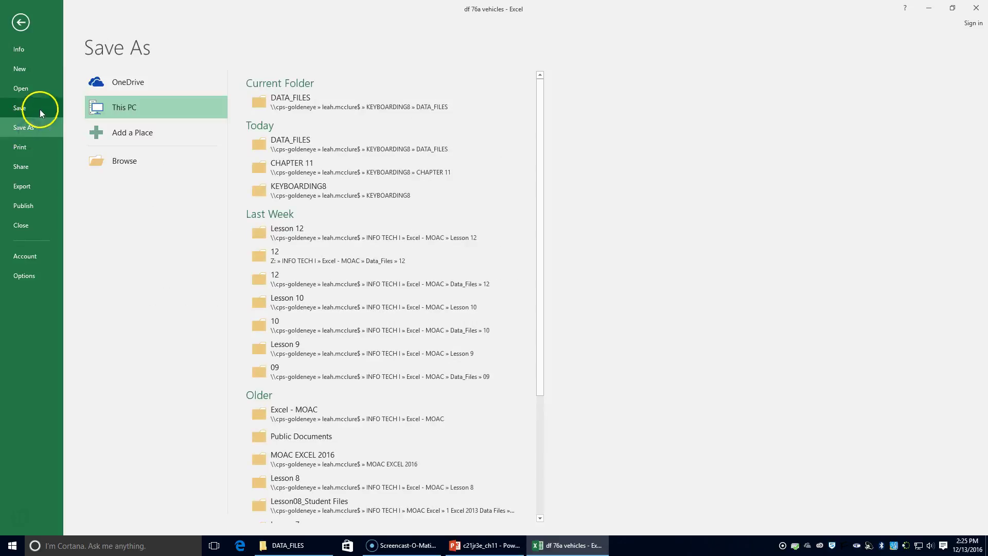
{"action": "left_click", "coordinate": [332, 165]}
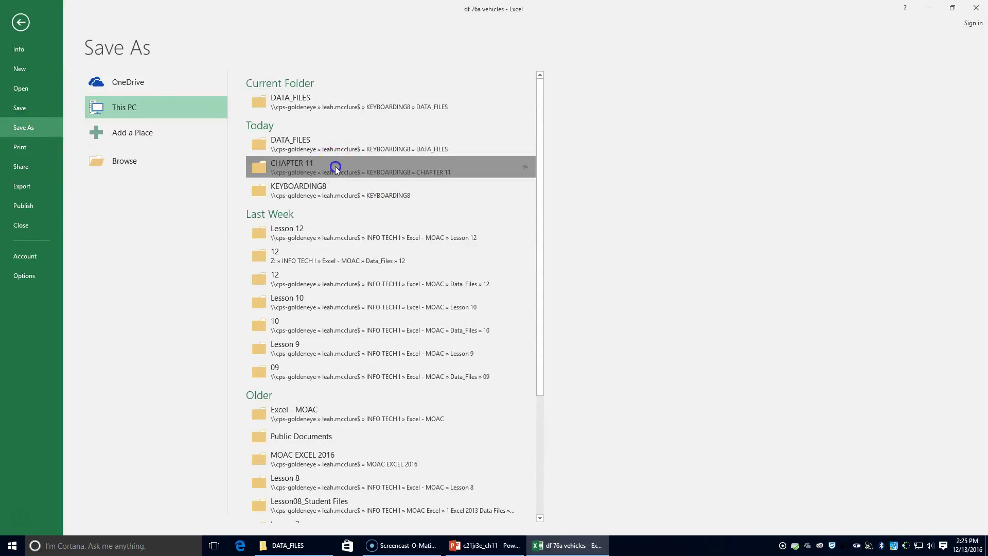
{"action": "left_click", "coordinate": [79, 207]}
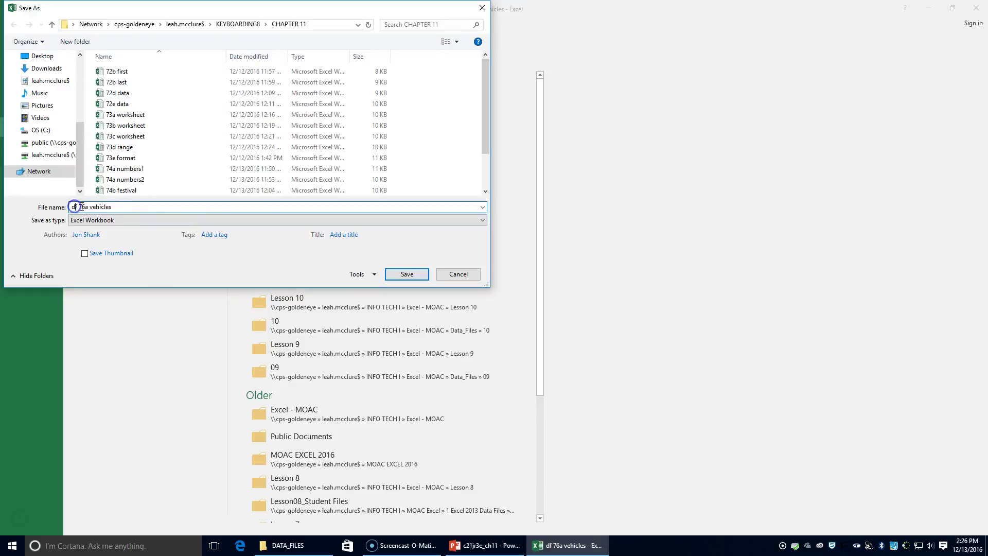
{"action": "left_click_drag", "start_coordinate": [79, 207], "coordinate": [66, 207]}
{"action": "key", "text": "Delete"}
{"action": "key", "text": "Return"}
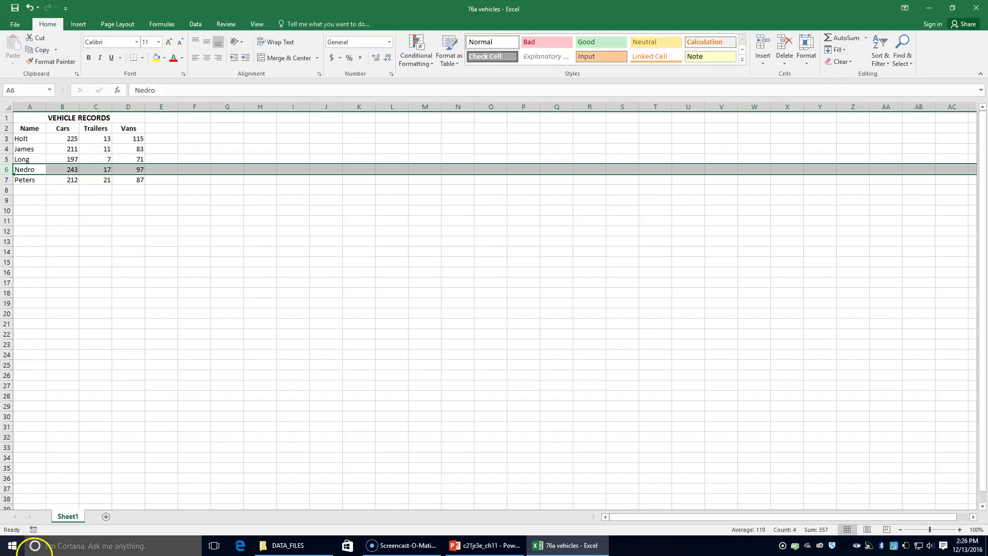
Step: Close the vehicles workbook, minimize the DATA_FILES window, and show slide 17, Sort Worksheet Data, in PowerPoint
{"action": "left_click", "coordinate": [977, 8]}
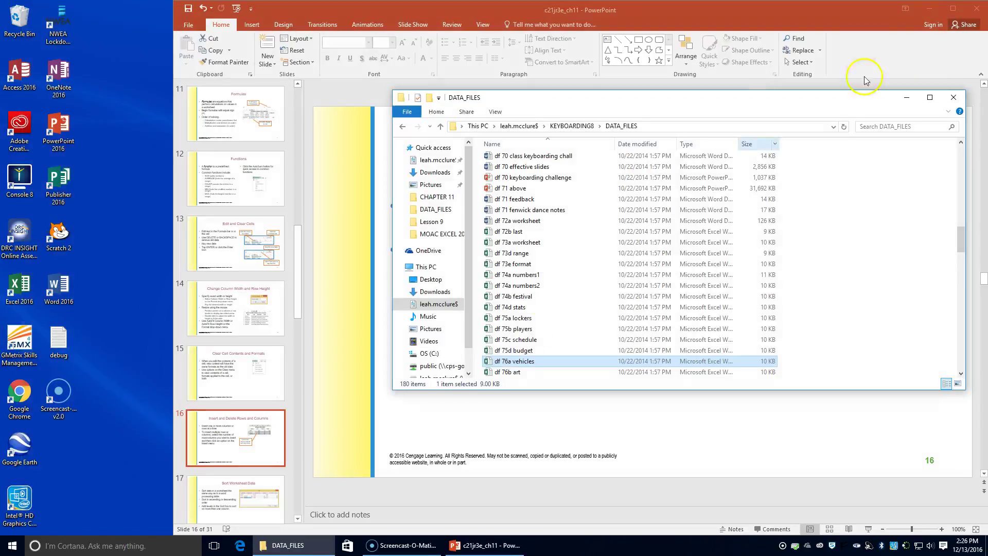
{"action": "left_click", "coordinate": [905, 100]}
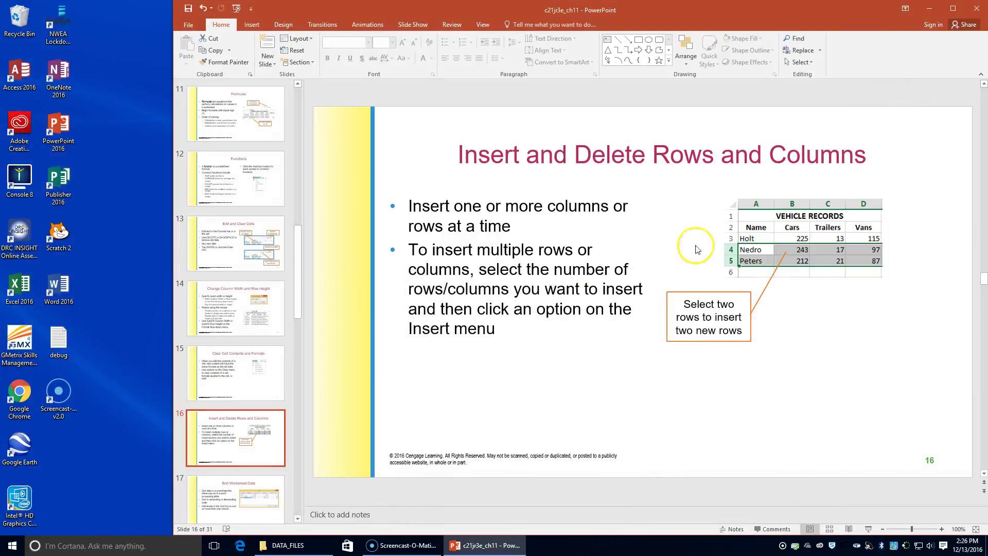
{"action": "left_click", "coordinate": [231, 498]}
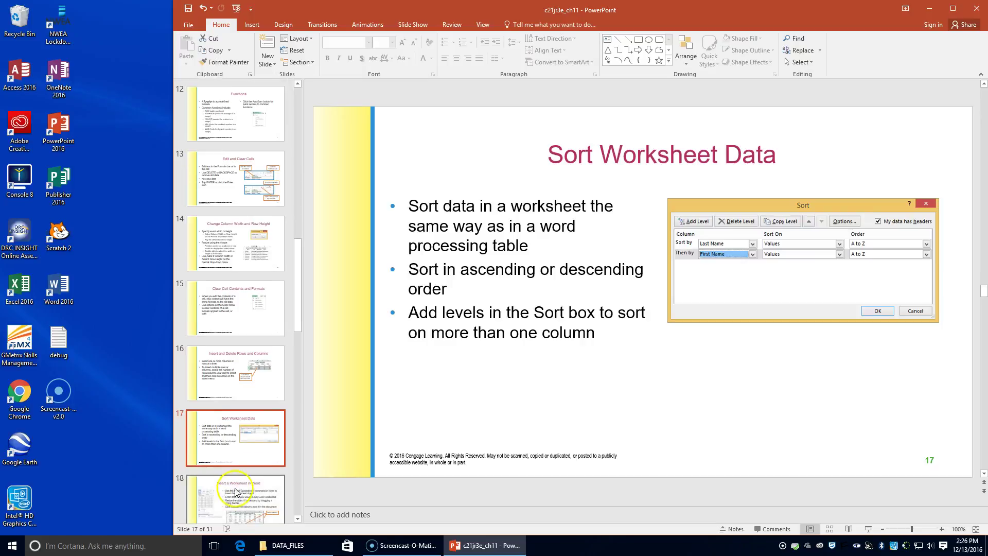
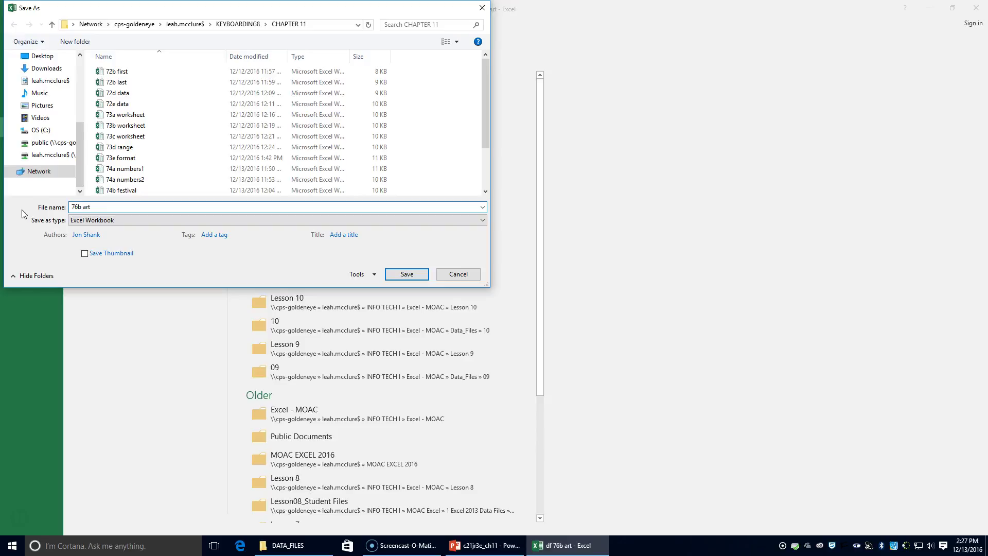
Step: Complete the file name as 76b art by name and save the workbook in the CHAPTER 11 folder
{"action": "left_click", "coordinate": [123, 206]}
{"action": "type", "text": "by name"}
{"action": "key", "text": "Return"}
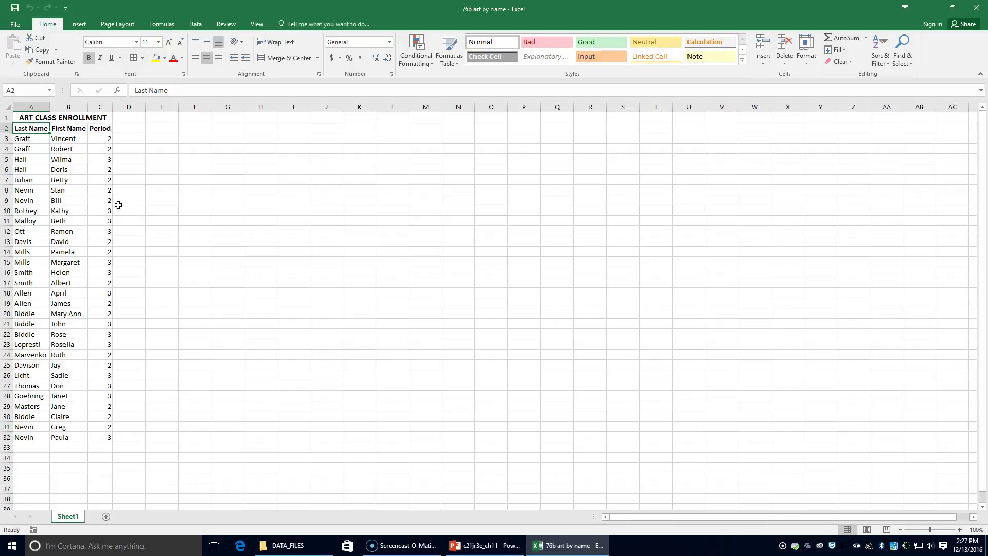
Step: Start a custom sort of the art class list from cell A3, with Last Name as the first sort column
{"action": "left_click", "coordinate": [21, 139]}
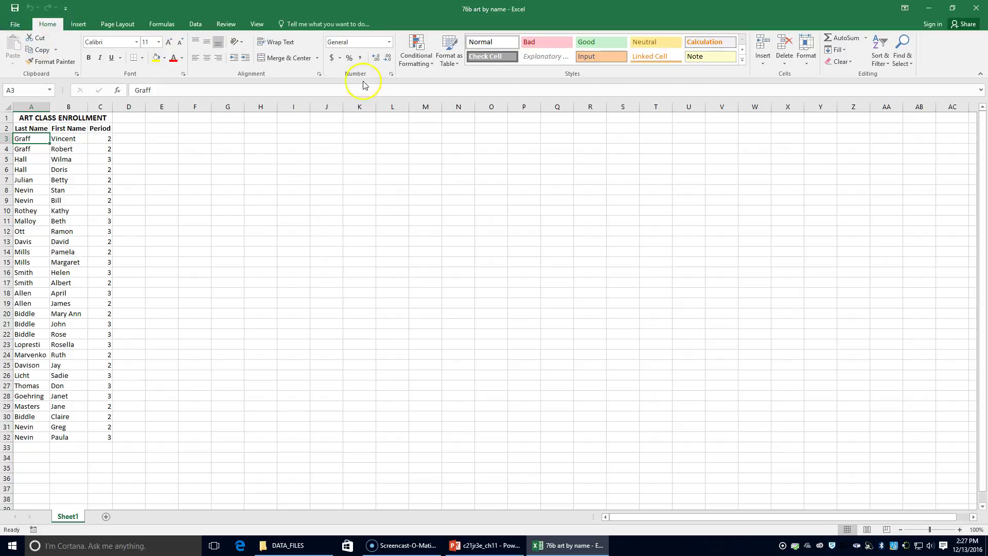
{"action": "left_click", "coordinate": [886, 58]}
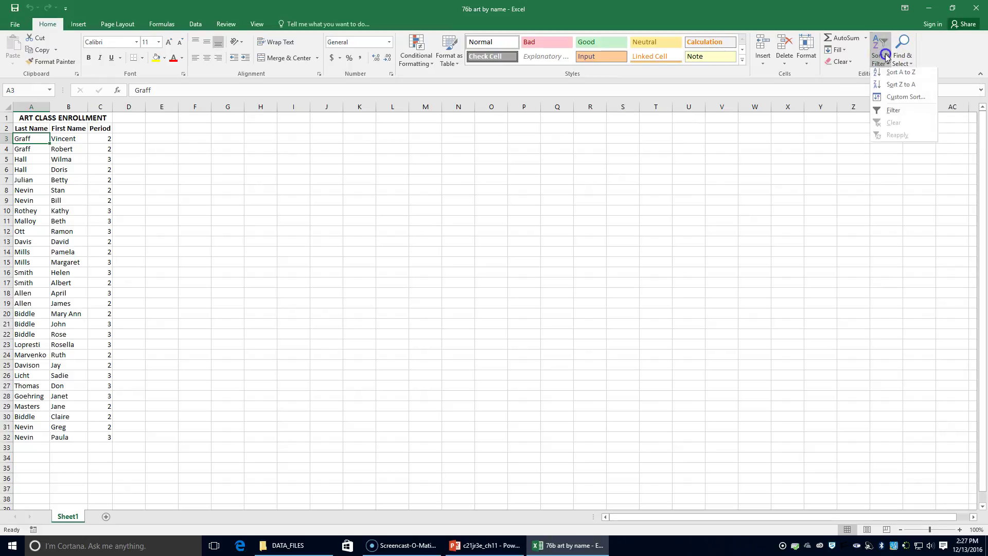
{"action": "left_click", "coordinate": [894, 99]}
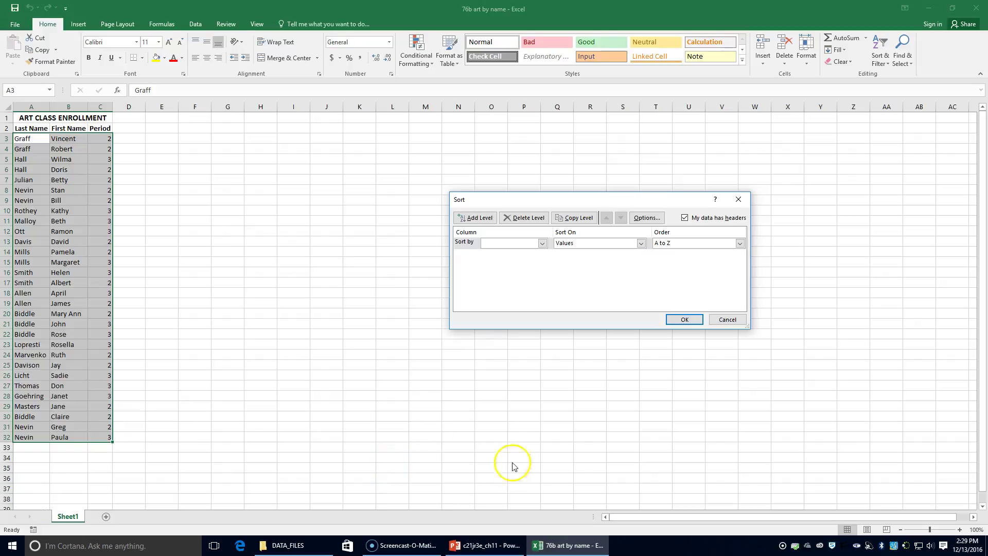
{"action": "left_click", "coordinate": [542, 244]}
{"action": "left_click", "coordinate": [540, 259]}
{"action": "left_click", "coordinate": [543, 243]}
{"action": "left_click", "coordinate": [539, 252]}
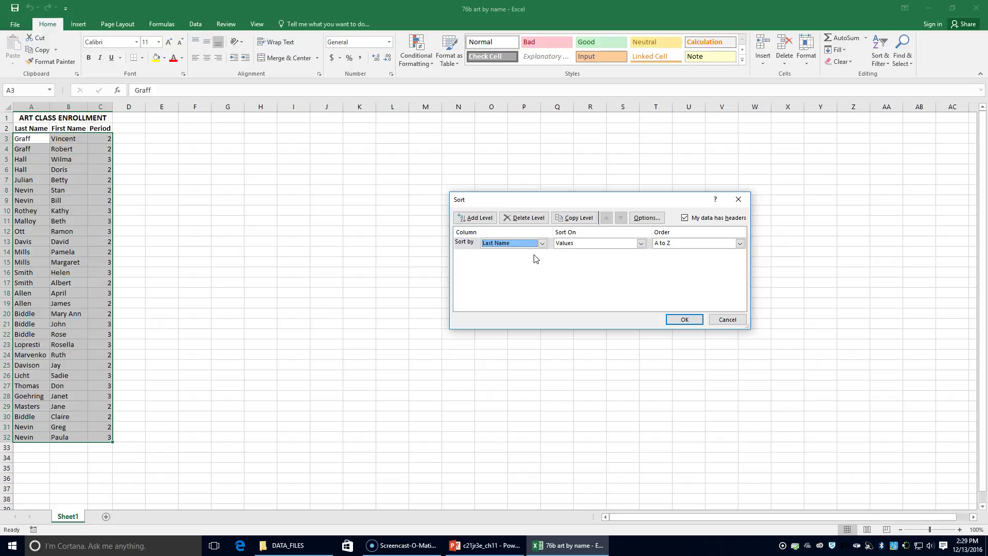
Step: Add a second sort level by First Name, A to Z, and apply the sort
{"action": "left_click", "coordinate": [484, 219]}
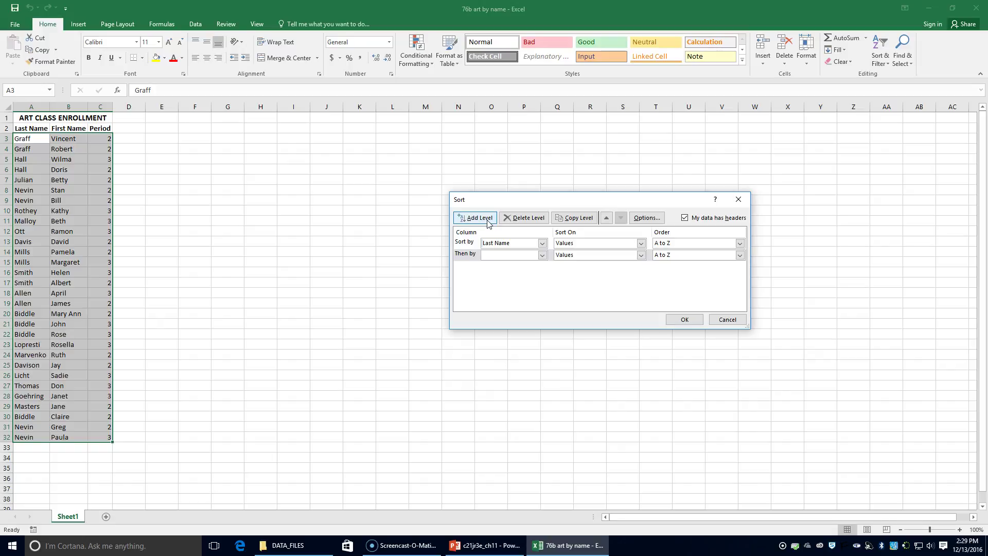
{"action": "left_click", "coordinate": [542, 255]}
{"action": "left_click", "coordinate": [535, 272]}
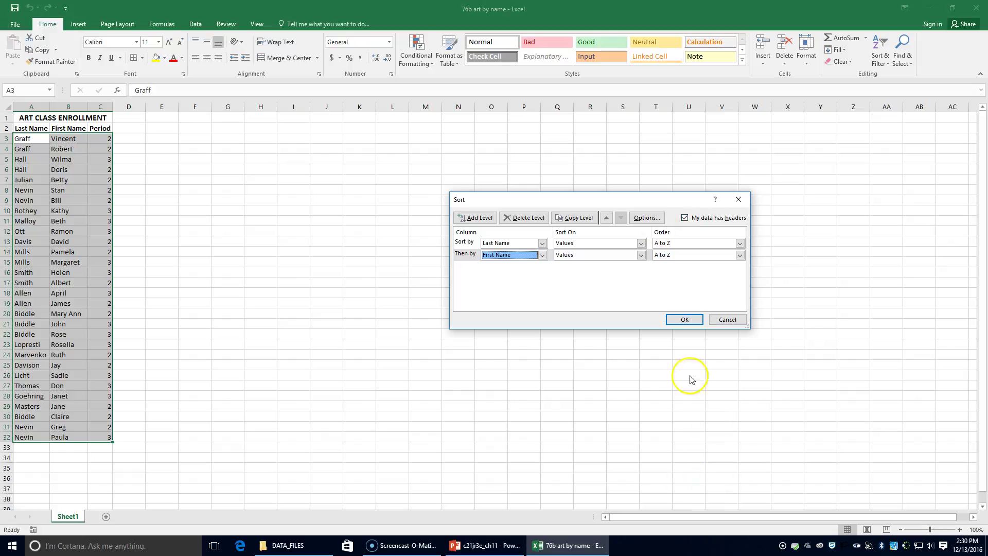
{"action": "left_click", "coordinate": [681, 320]}
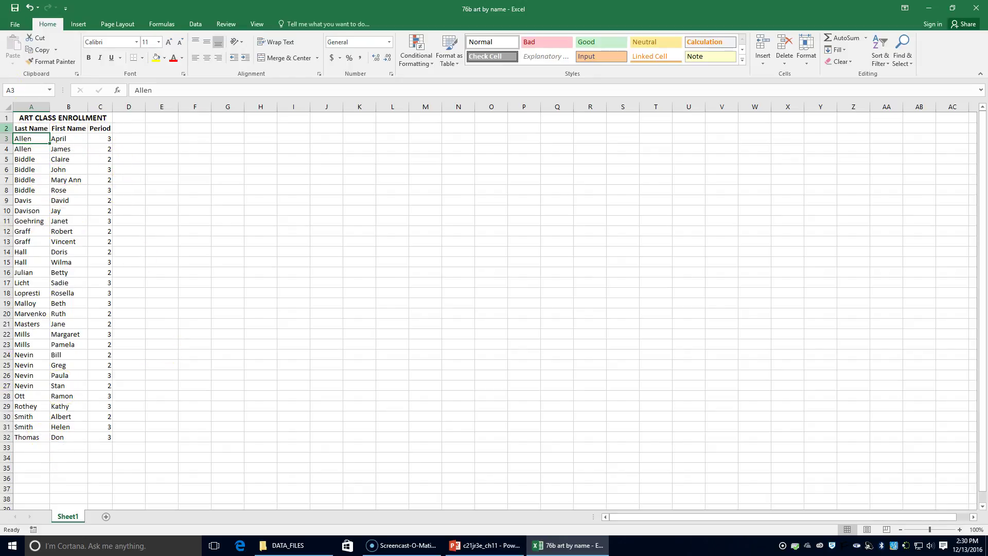
Step: Set the top page margin to 2, center the sheet horizontally on the page, and show the print preview
{"action": "left_click", "coordinate": [116, 24]}
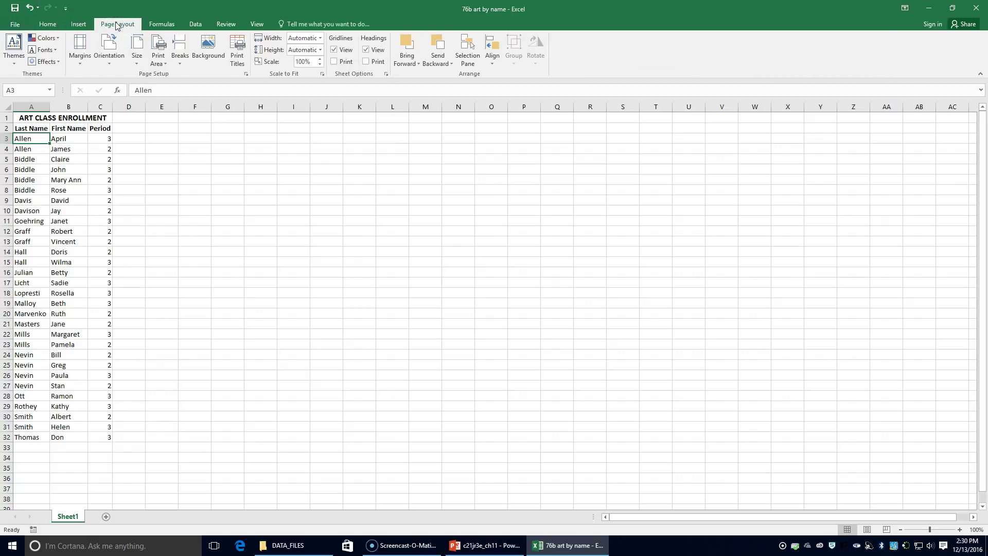
{"action": "left_click", "coordinate": [80, 49]}
{"action": "left_click", "coordinate": [98, 234]}
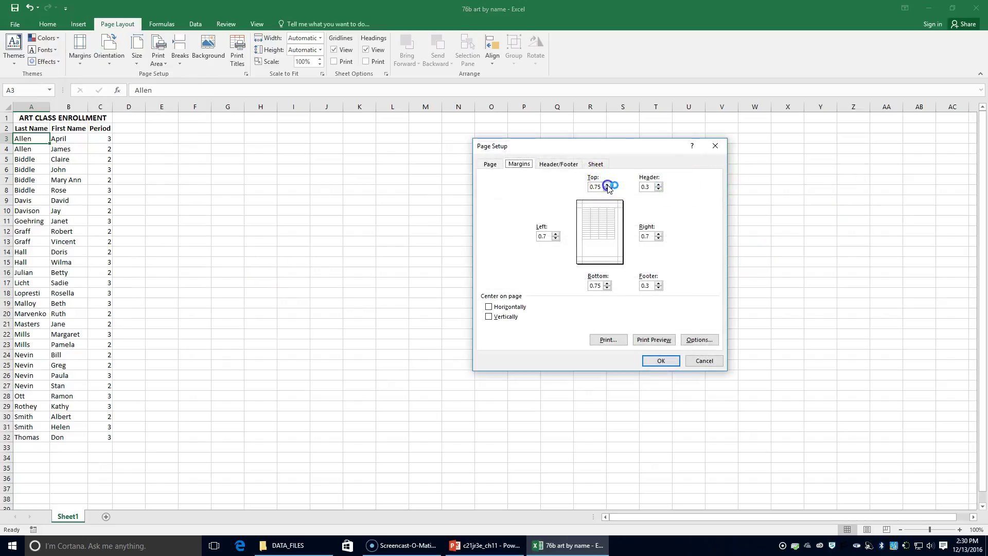
{"action": "double_click", "coordinate": [602, 187]}
{"action": "type", "text": "2"}
{"action": "left_click", "coordinate": [505, 308]}
{"action": "left_click", "coordinate": [654, 340]}
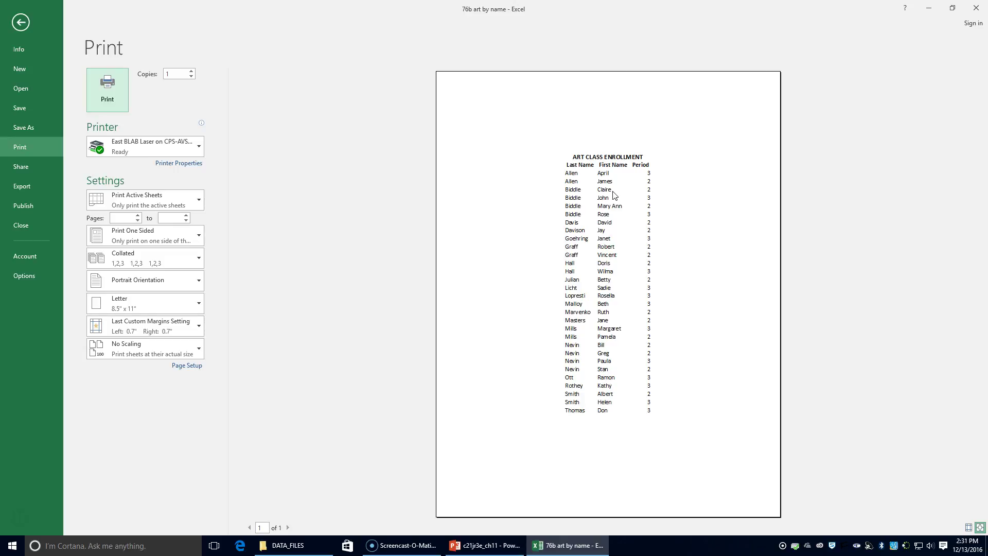
Step: Save and close the 76b art by name workbook, and open df 76b art from the DATA_FILES folder
{"action": "left_click", "coordinate": [33, 110]}
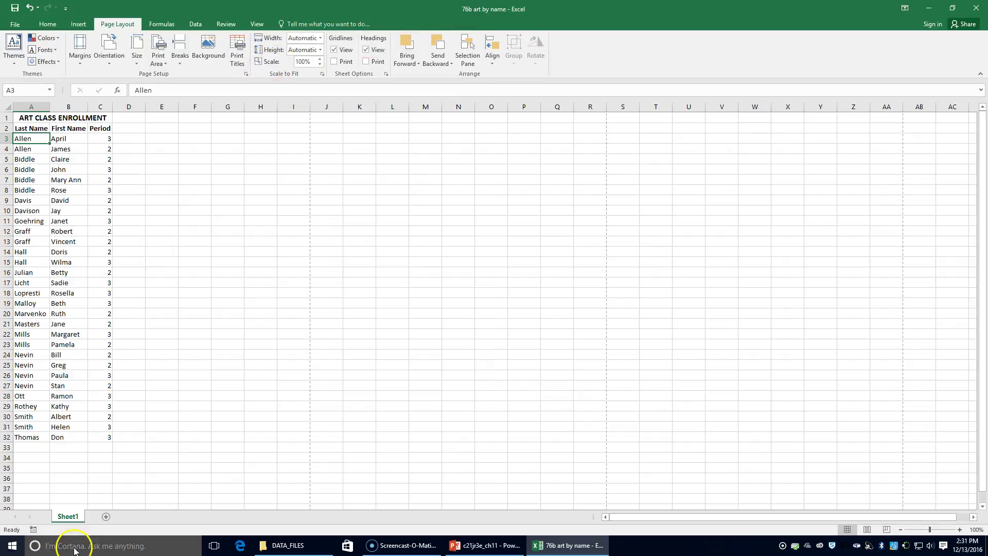
{"action": "left_click", "coordinate": [298, 545]}
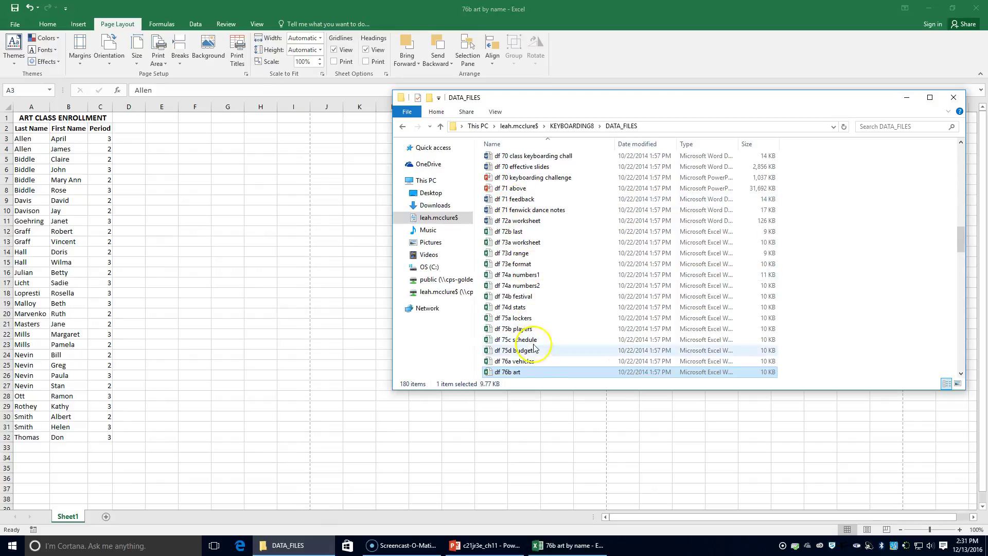
{"action": "double_click", "coordinate": [528, 375]}
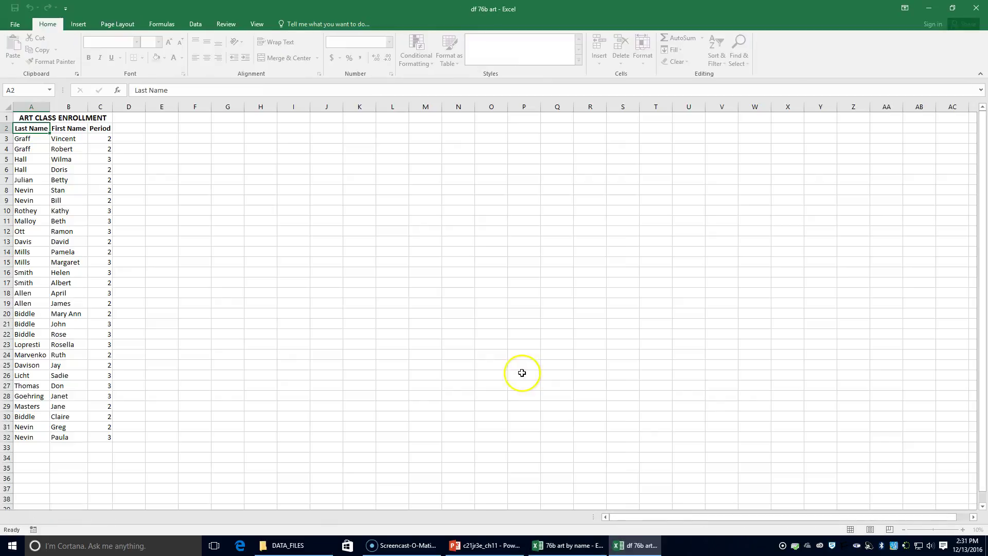
{"action": "left_click", "coordinate": [569, 545]}
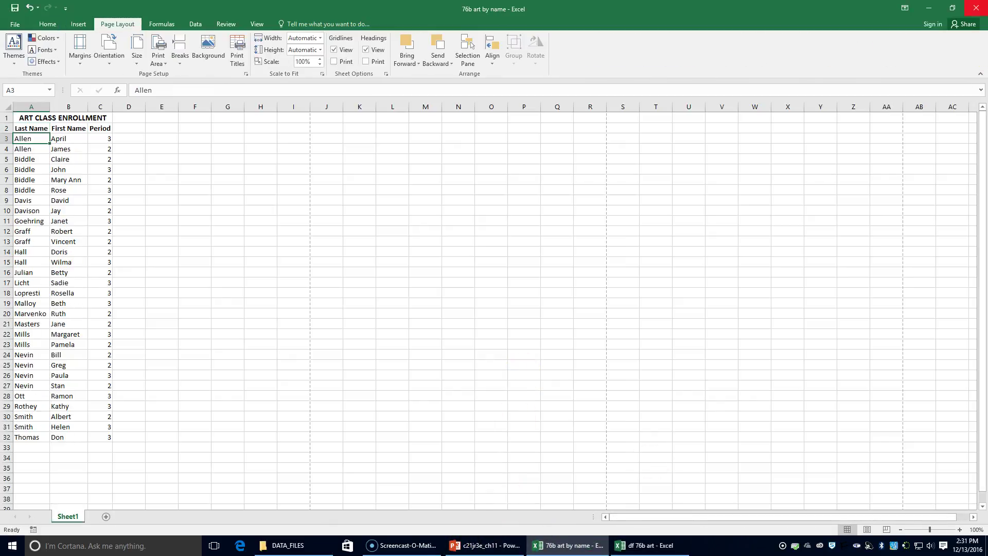
{"action": "key", "text": "ctrl+w"}
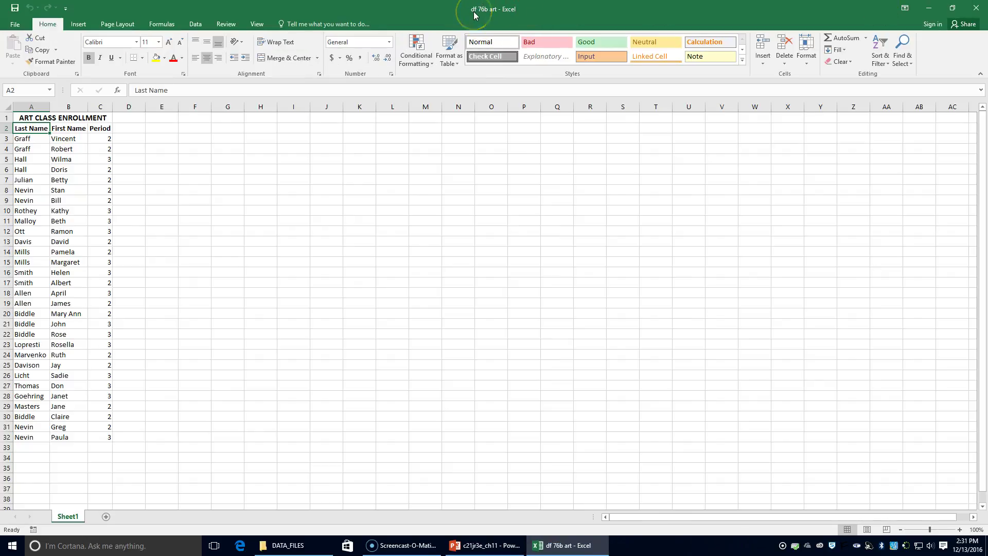
{"action": "left_click", "coordinate": [471, 16]}
{"action": "left_click", "coordinate": [456, 13]}
Step: Start a custom sort of the art class list from cell A3, with Period as the first sort column
{"action": "left_click", "coordinate": [25, 138]}
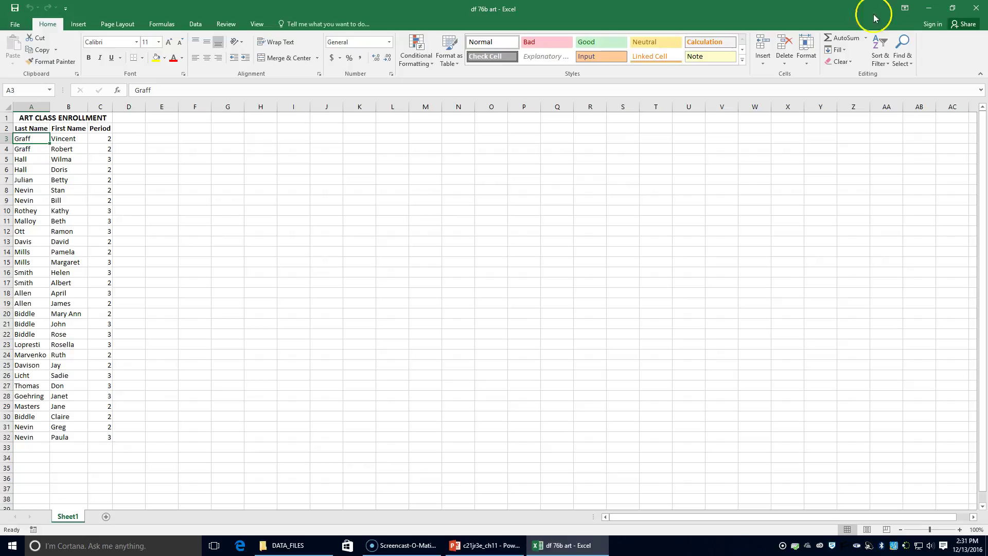
{"action": "left_click", "coordinate": [879, 64]}
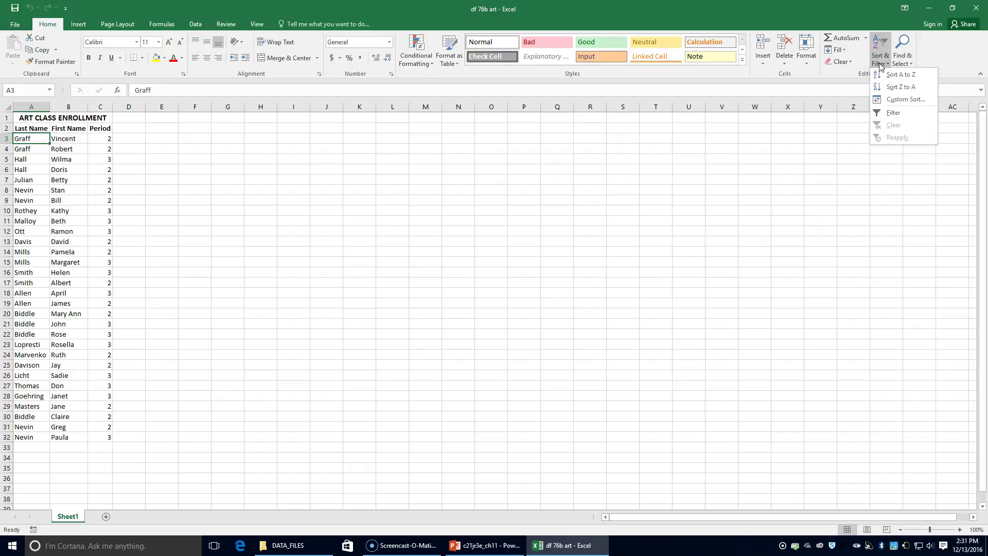
{"action": "left_click", "coordinate": [889, 101]}
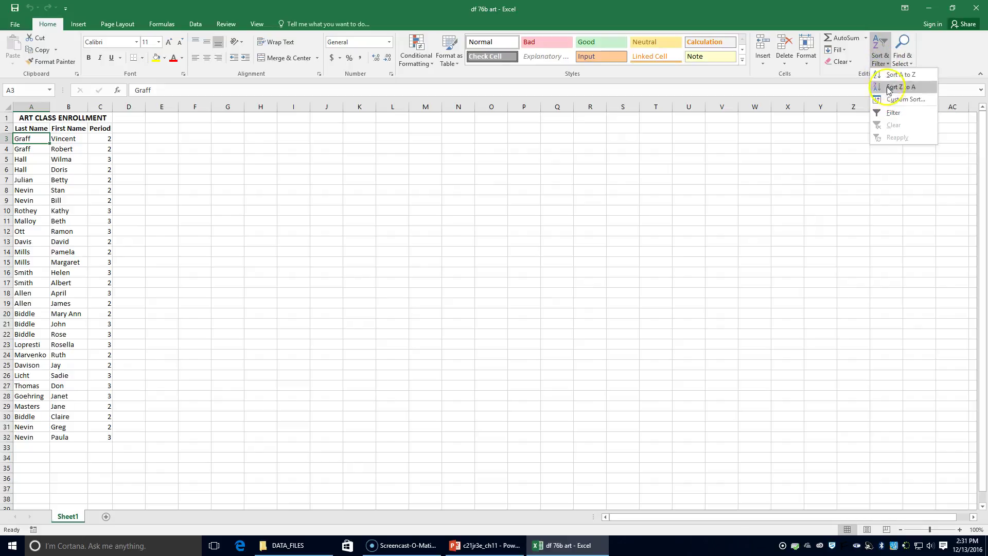
{"action": "left_click", "coordinate": [887, 99]}
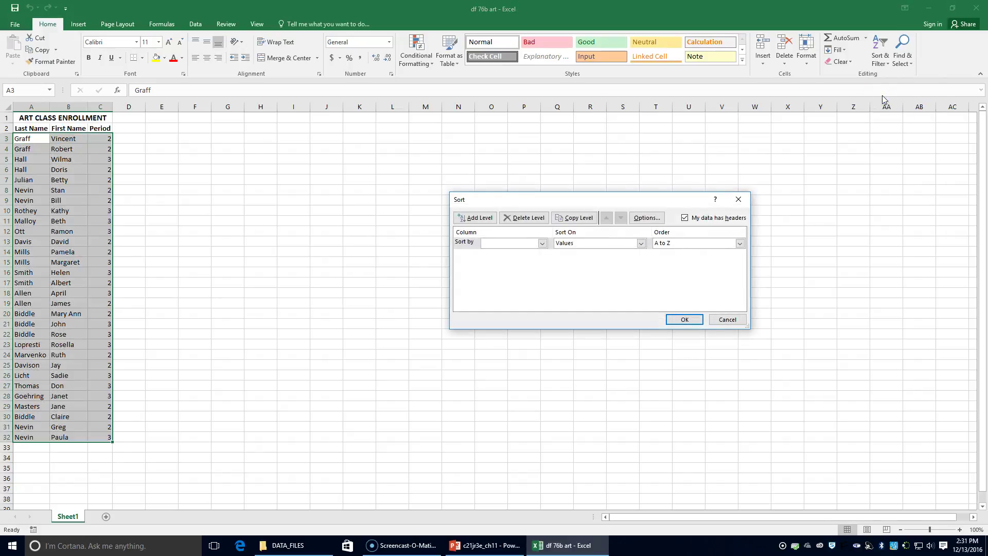
{"action": "left_click", "coordinate": [542, 242]}
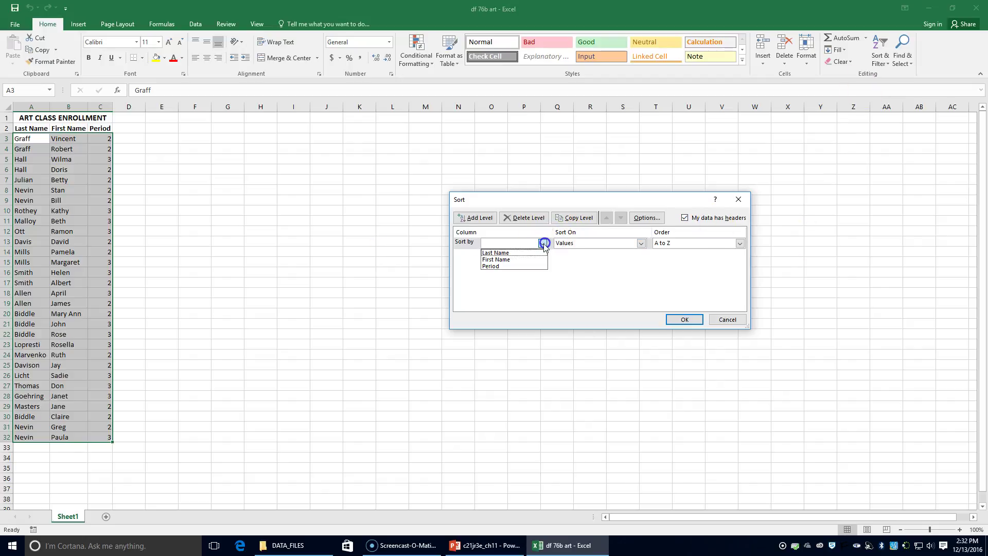
{"action": "left_click", "coordinate": [537, 267]}
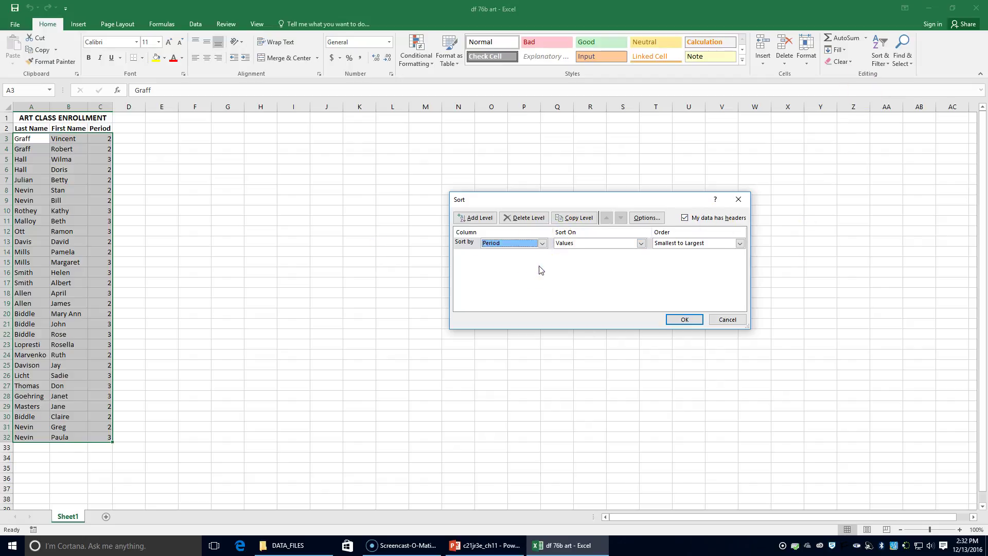
Step: Add a second sort level by Last Name, A to Z
{"action": "left_click", "coordinate": [471, 217]}
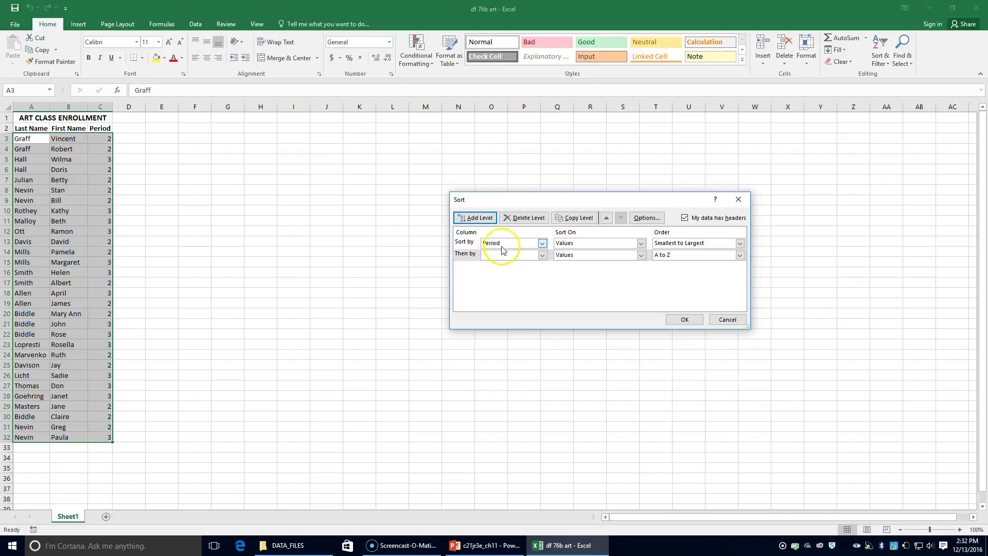
{"action": "left_click", "coordinate": [542, 256]}
{"action": "left_click", "coordinate": [536, 271]}
{"action": "left_click", "coordinate": [539, 255]}
{"action": "left_click", "coordinate": [539, 265]}
{"action": "left_click", "coordinate": [541, 256]}
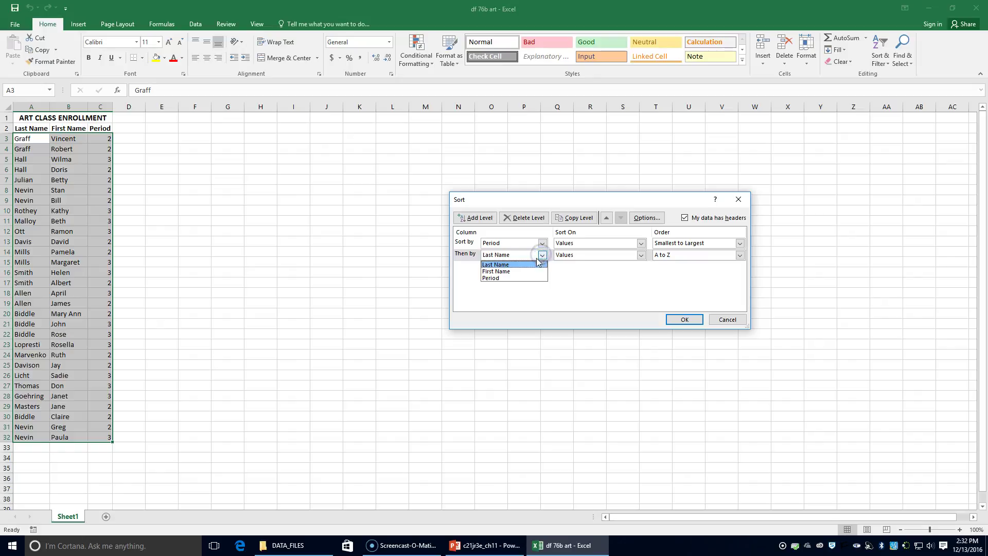
{"action": "left_click", "coordinate": [534, 266]}
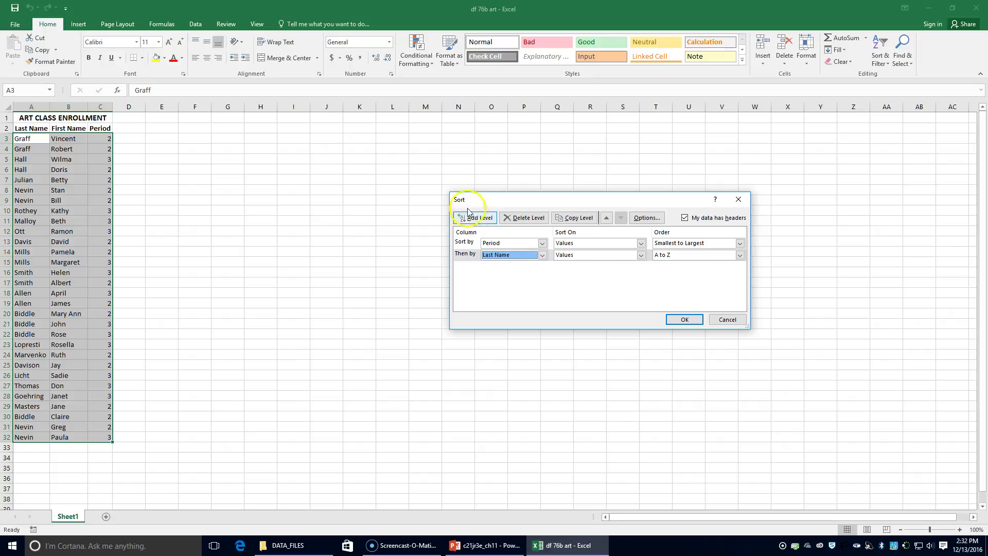
Step: Add a third sort level by First Name, A to Z, and apply the sort
{"action": "left_click", "coordinate": [477, 217]}
{"action": "left_click", "coordinate": [542, 266]}
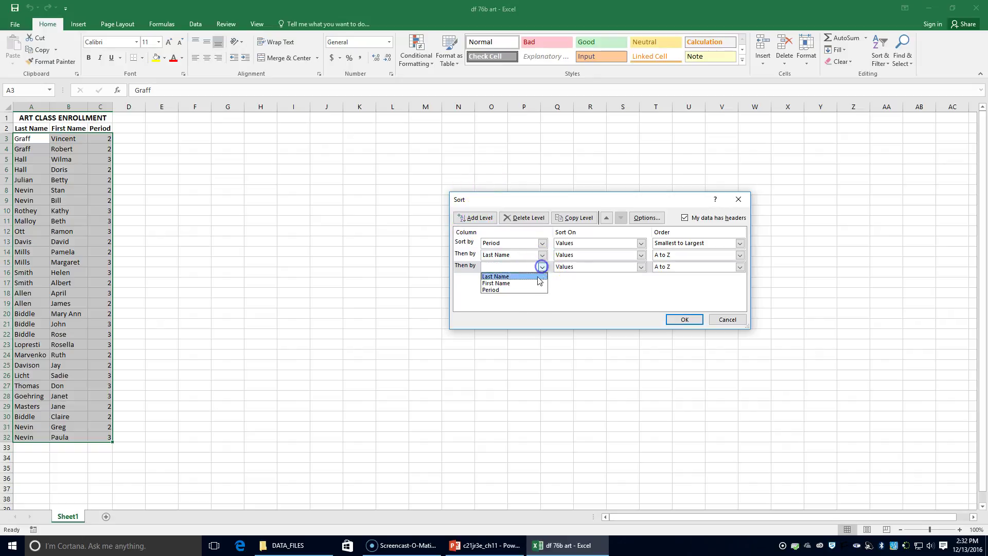
{"action": "left_click", "coordinate": [537, 282]}
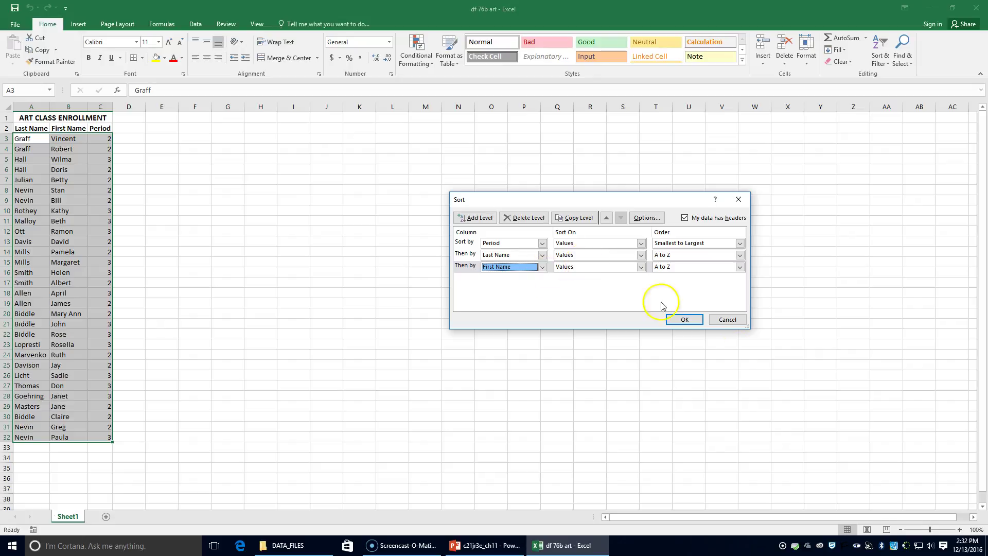
{"action": "left_click", "coordinate": [684, 320]}
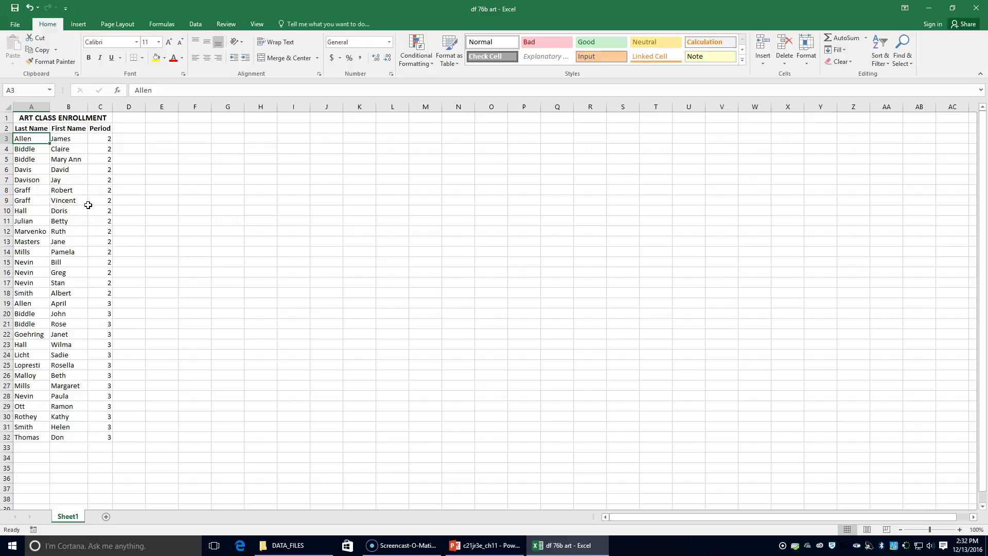
Step: Save the sorted workbook as 76b art by both in the CHAPTER 11 folder
{"action": "left_click", "coordinate": [15, 24]}
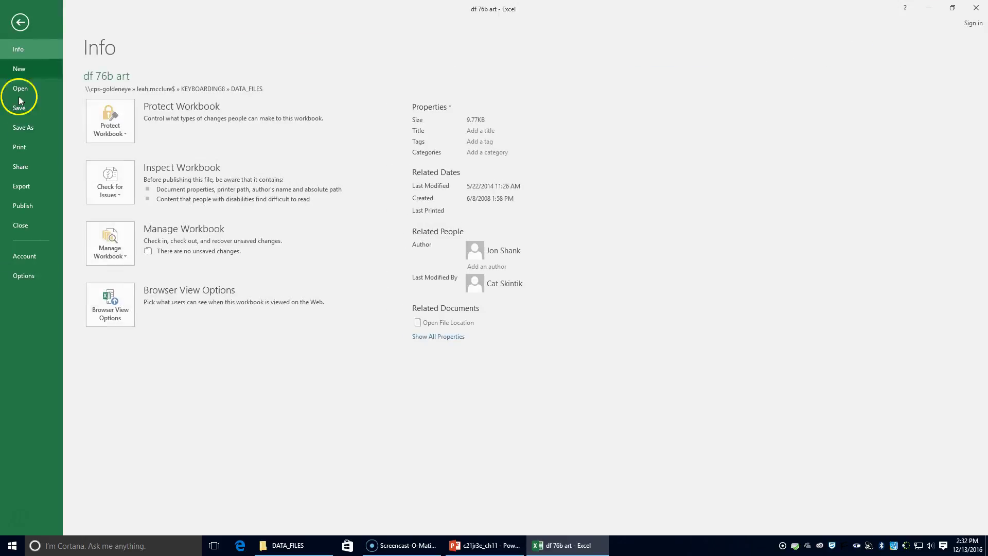
{"action": "left_click", "coordinate": [31, 127]}
{"action": "left_click", "coordinate": [305, 136]}
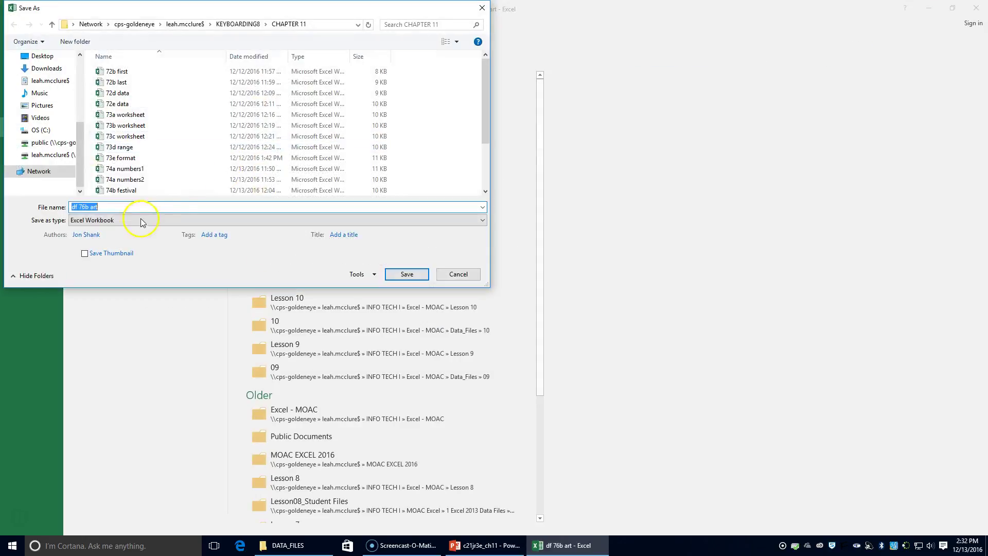
{"action": "left_click_drag", "start_coordinate": [78, 206], "coordinate": [13, 205]}
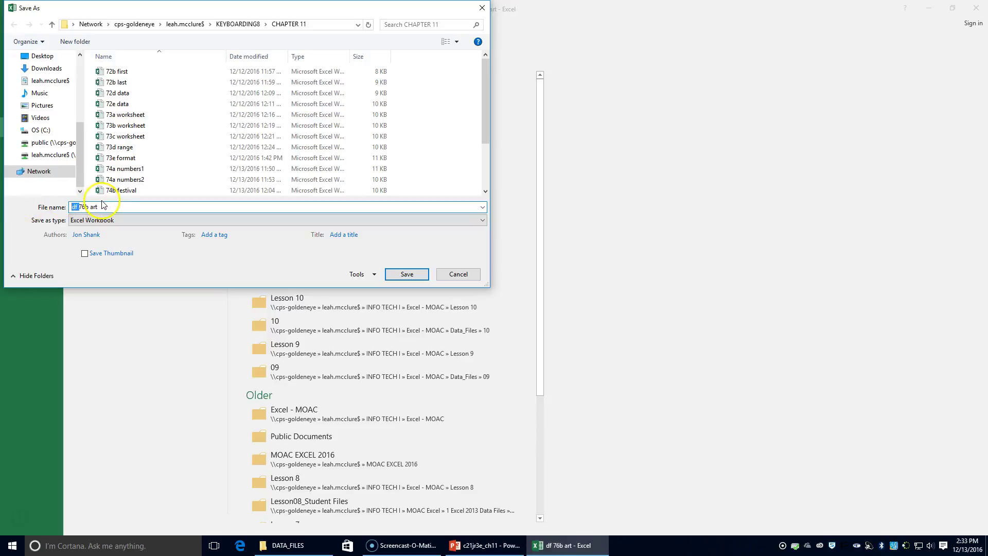
{"action": "key", "text": "Delete"}
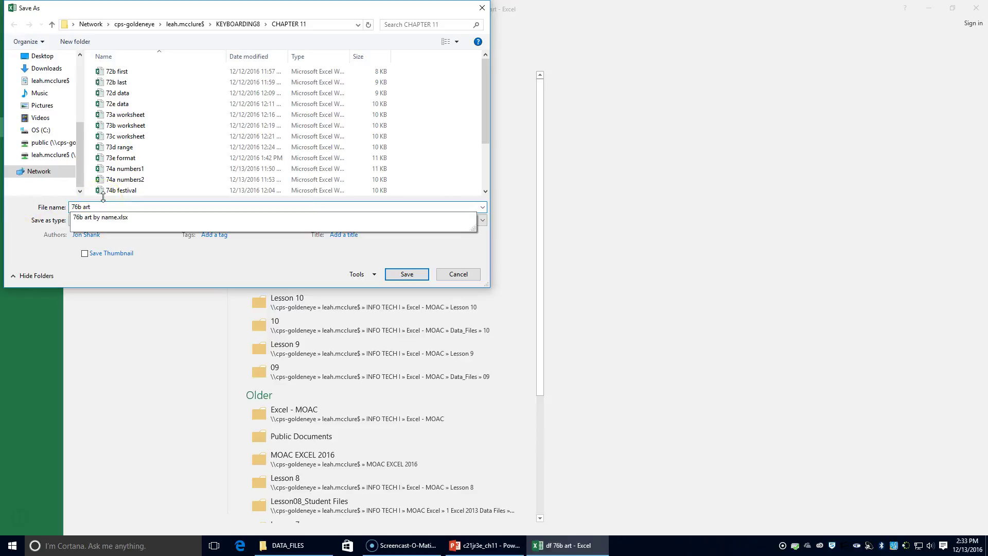
{"action": "type", "text": "by both"}
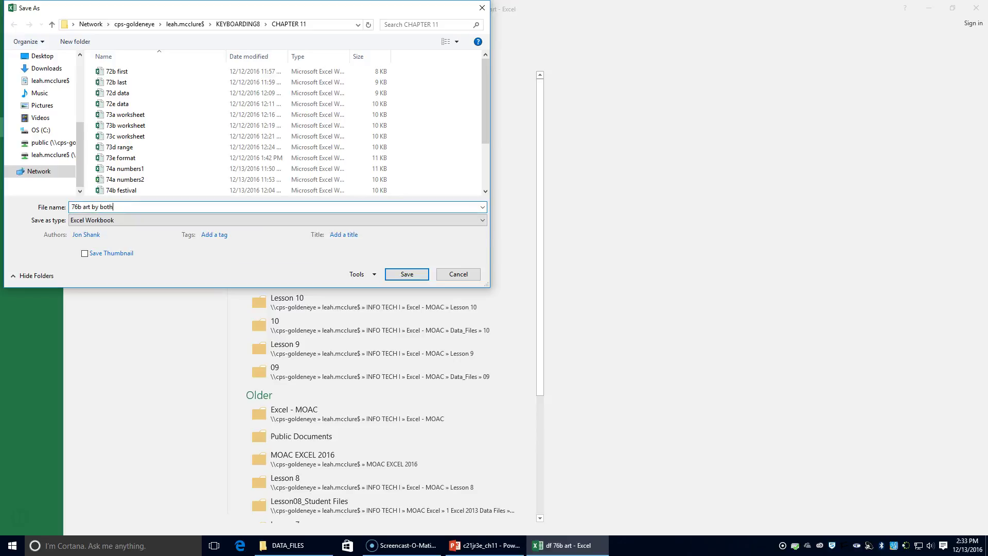
{"action": "key", "text": "Return"}
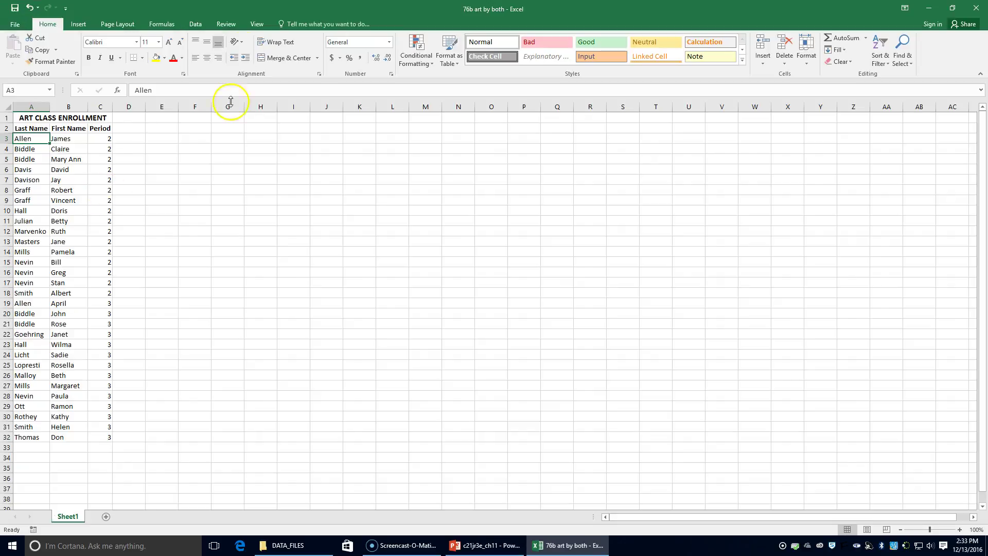
Step: Close the workbook and switch to the PowerPoint presentation to show slide 18, Insert a Worksheet in Word
{"action": "left_click", "coordinate": [980, 10]}
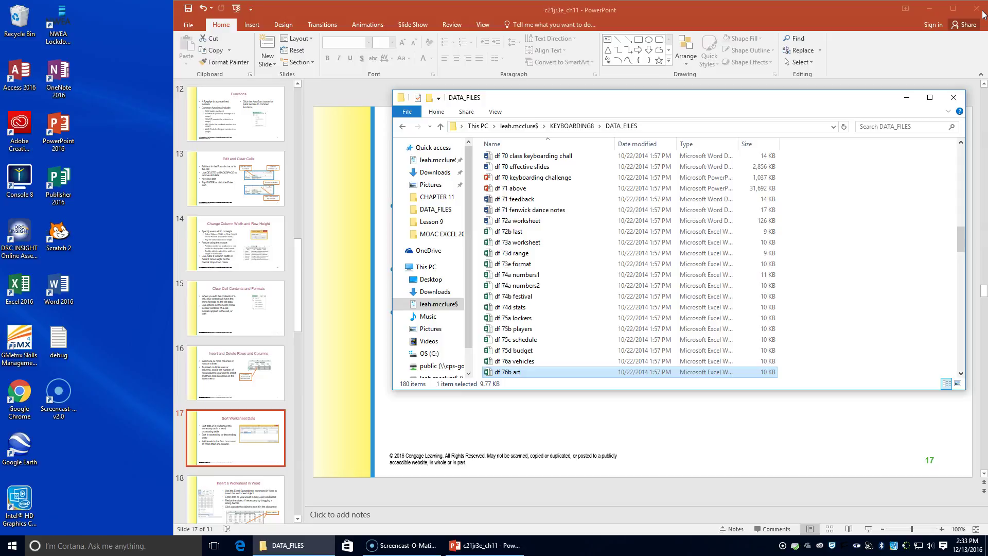
{"action": "left_click", "coordinate": [478, 549]}
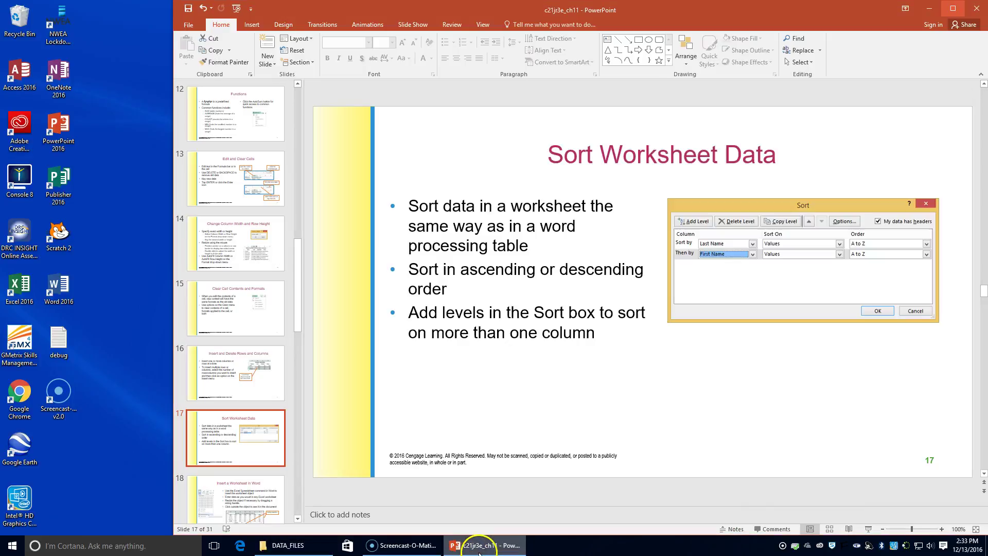
{"action": "left_click", "coordinate": [229, 494]}
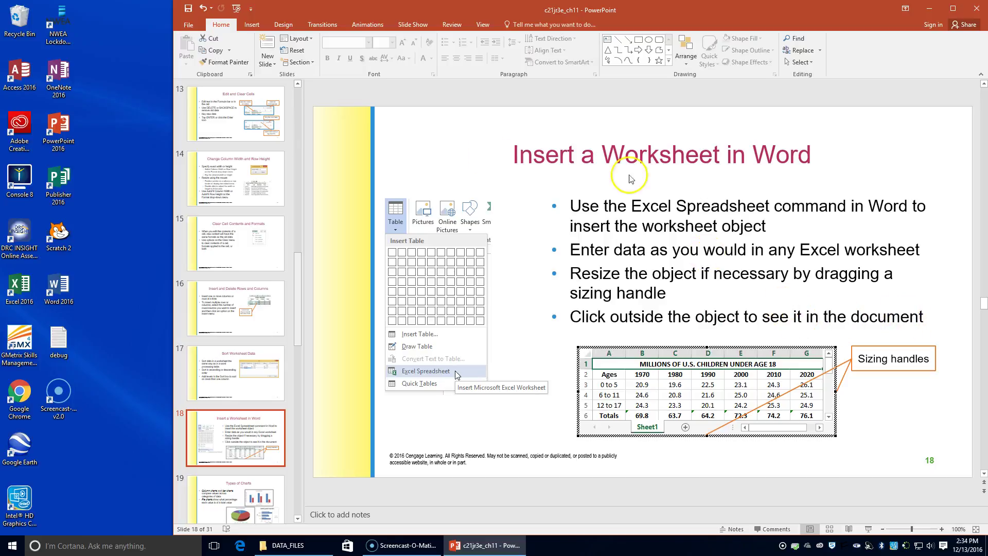
Step: Start Word 2016 with a blank document
{"action": "left_click", "coordinate": [288, 547]}
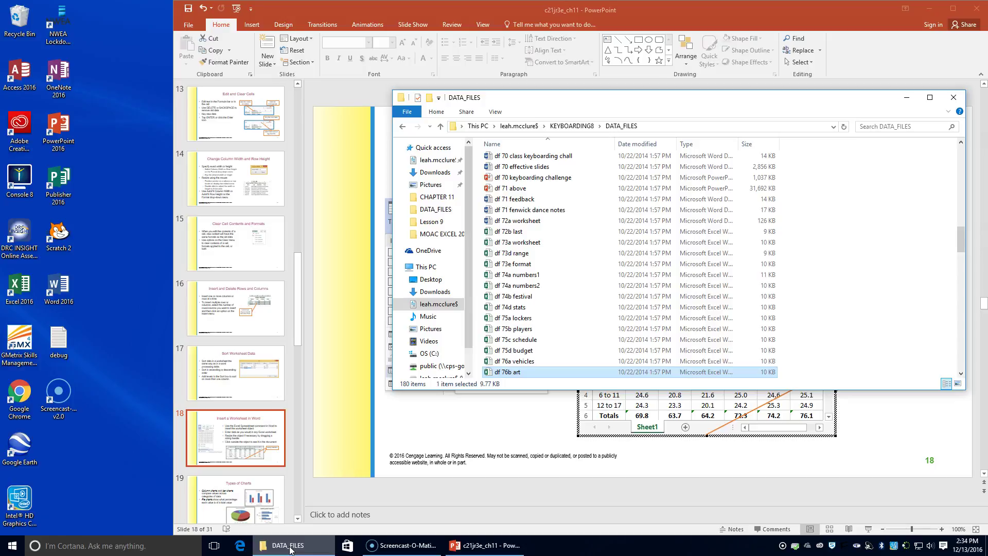
{"action": "double_click", "coordinate": [49, 285]}
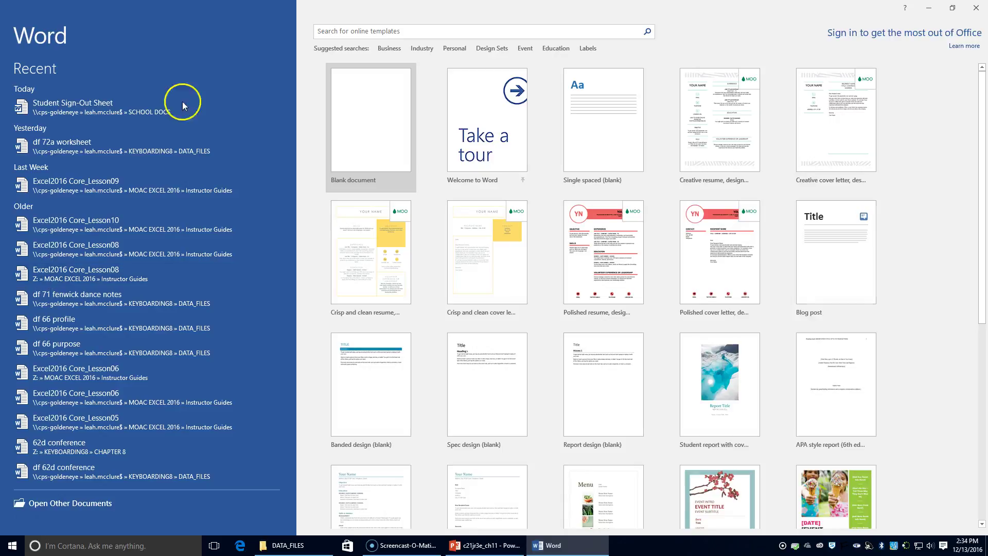
{"action": "left_click", "coordinate": [339, 122]}
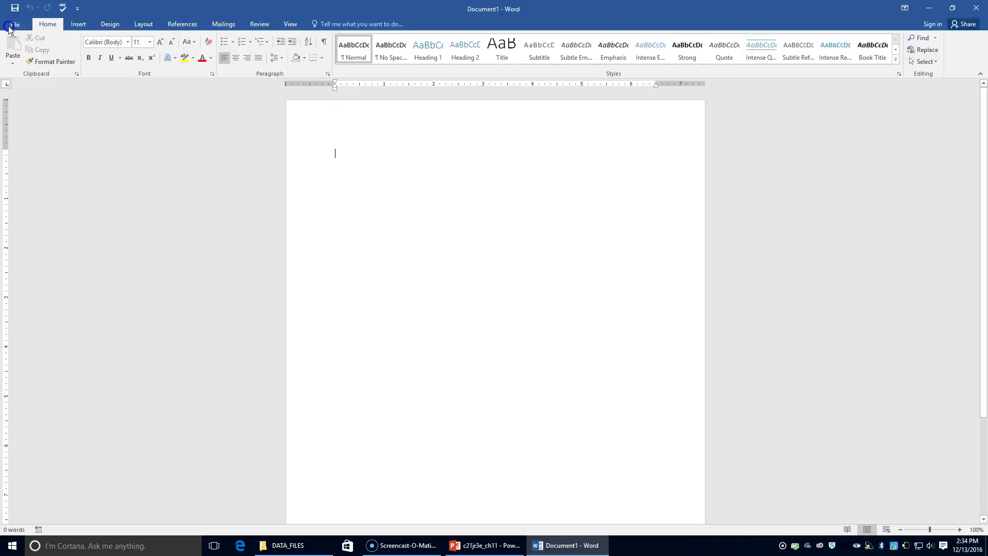
Step: Open the df 76d memo document from the DATA_FILES folder inside KEYBOARDING8
{"action": "left_click", "coordinate": [9, 29]}
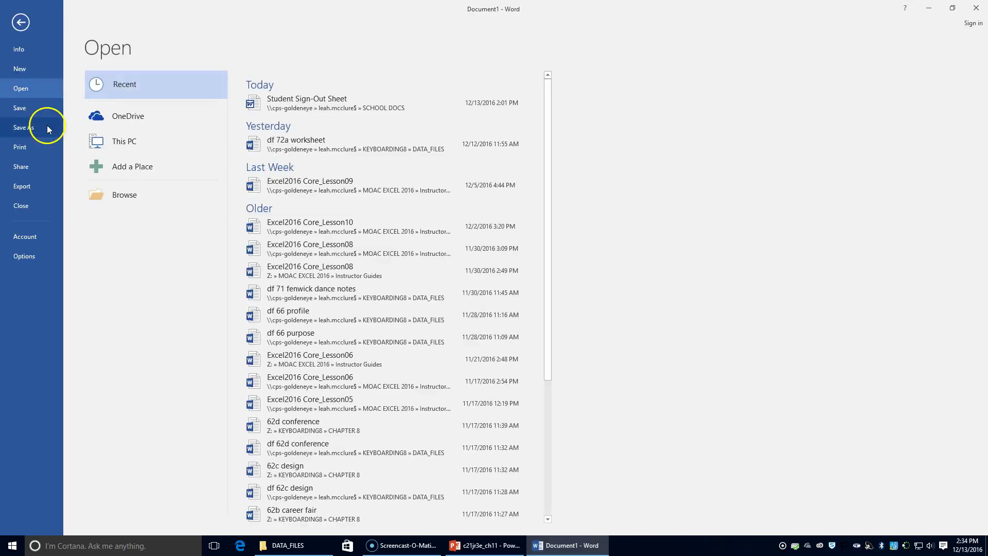
{"action": "left_click", "coordinate": [152, 194]}
{"action": "scroll", "coordinate": [142, 149], "scroll_direction": "down", "scroll_amount": 5}
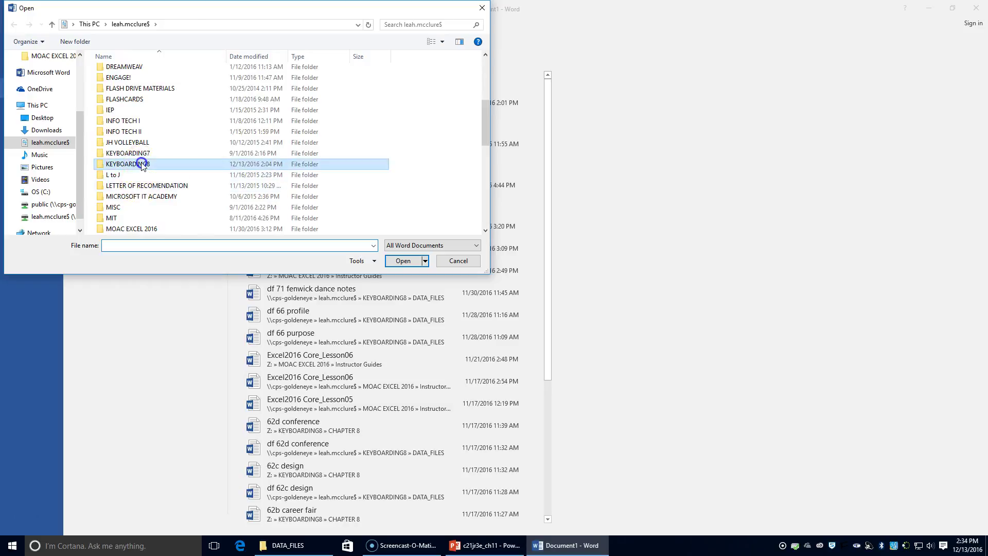
{"action": "double_click", "coordinate": [138, 162]}
{"action": "double_click", "coordinate": [137, 201]}
{"action": "scroll", "coordinate": [134, 203], "scroll_direction": "down", "scroll_amount": 20}
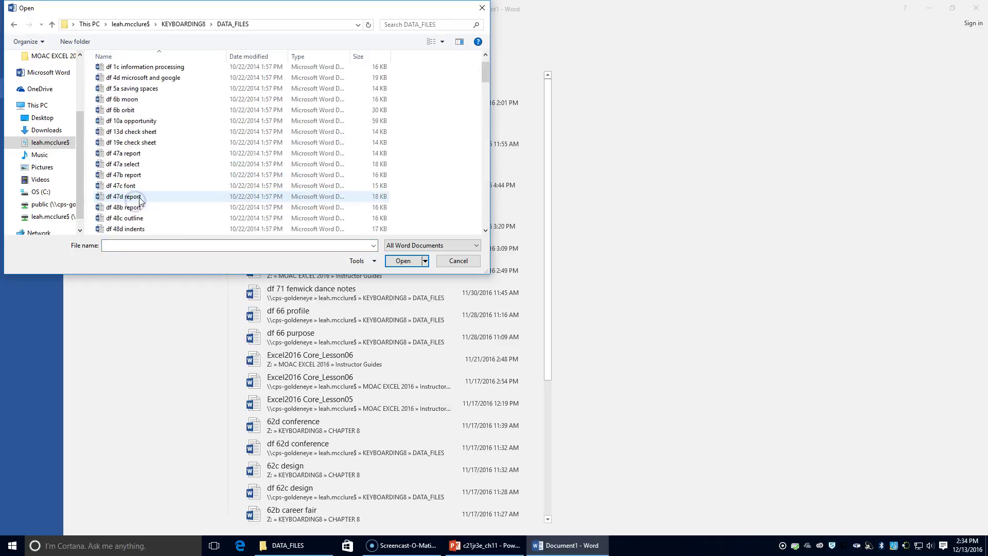
{"action": "scroll", "coordinate": [141, 200], "scroll_direction": "up", "scroll_amount": 4}
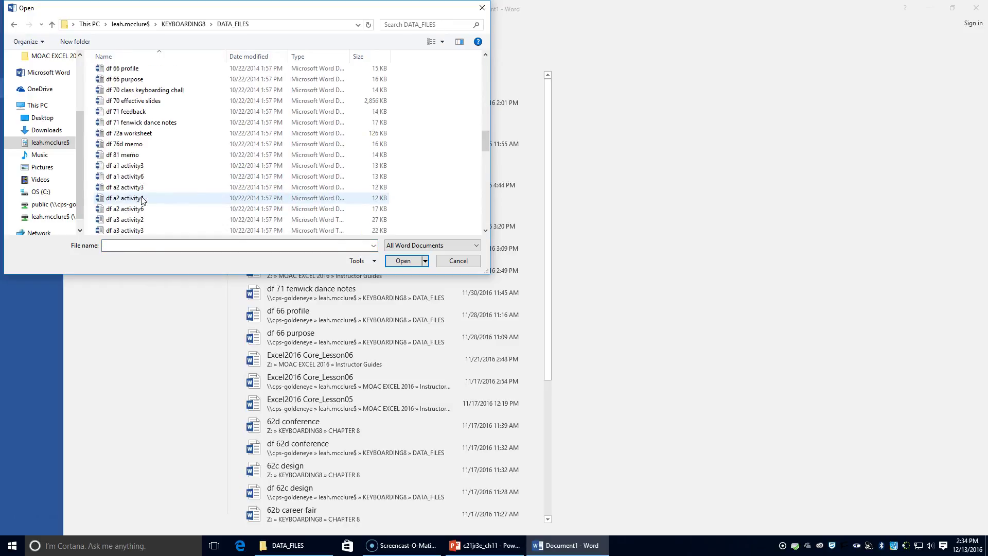
{"action": "scroll", "coordinate": [143, 199], "scroll_direction": "down", "scroll_amount": 1}
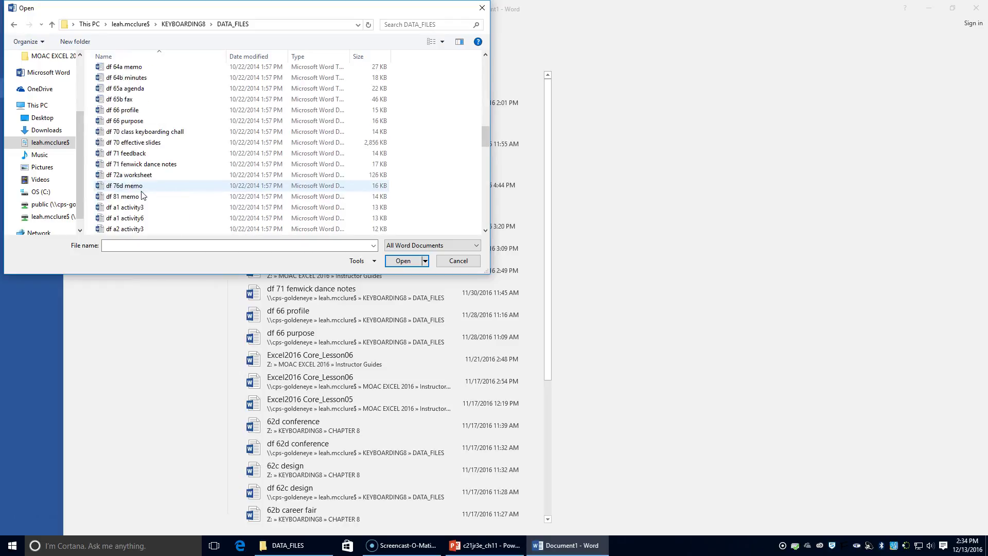
{"action": "left_click", "coordinate": [143, 178]}
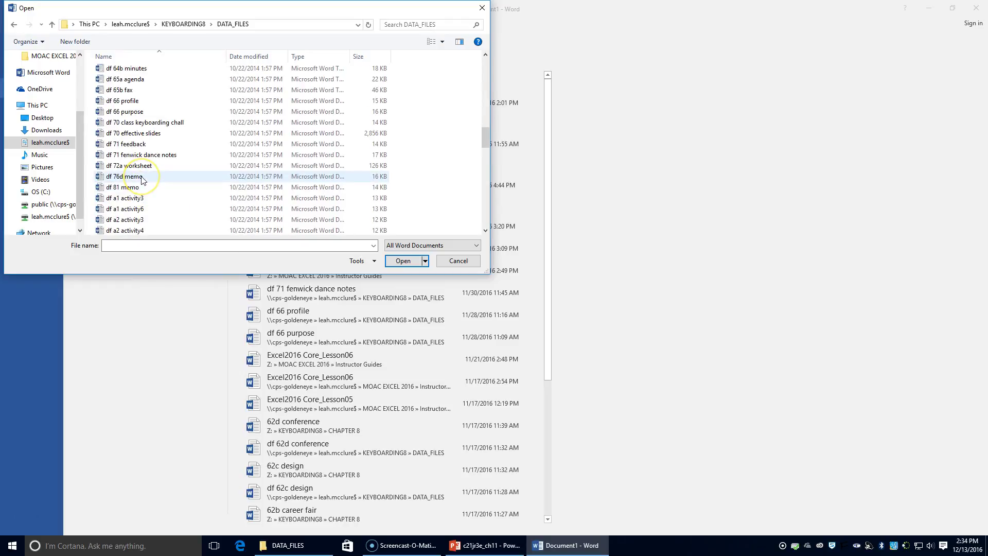
{"action": "double_click", "coordinate": [142, 178]}
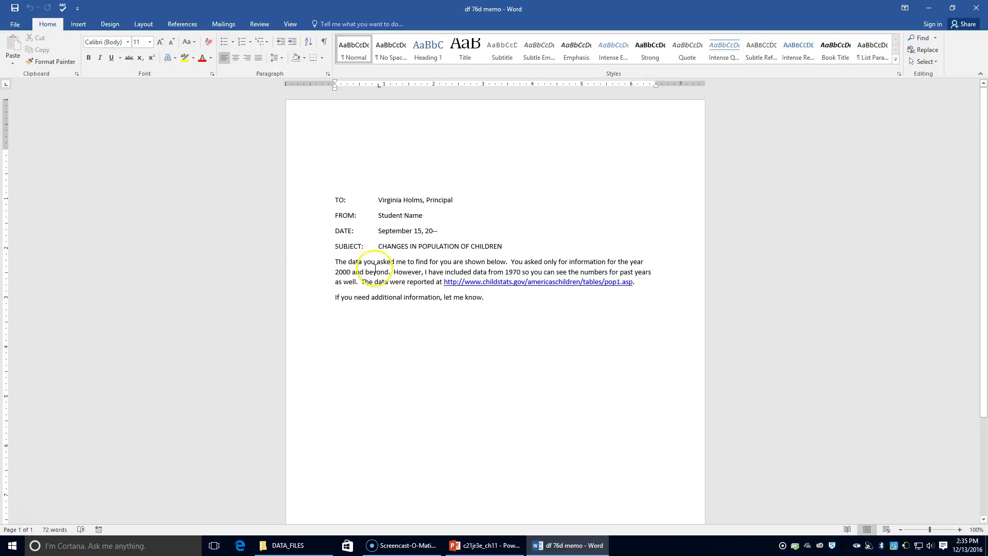
Step: Insert an Excel spreadsheet object on a new centered line below the memo's first body paragraph
{"action": "left_click", "coordinate": [642, 283]}
{"action": "key", "text": "Return"}
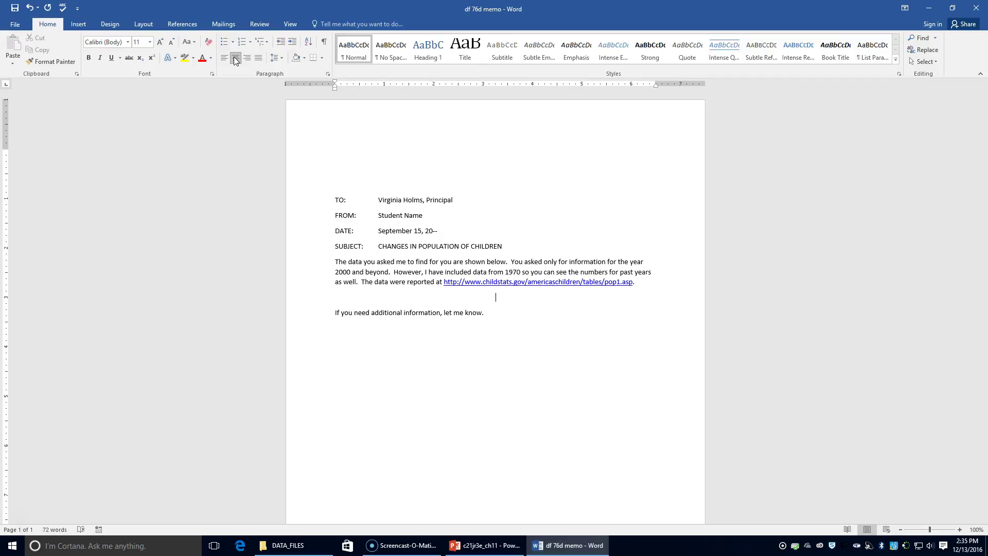
{"action": "left_click", "coordinate": [75, 26]}
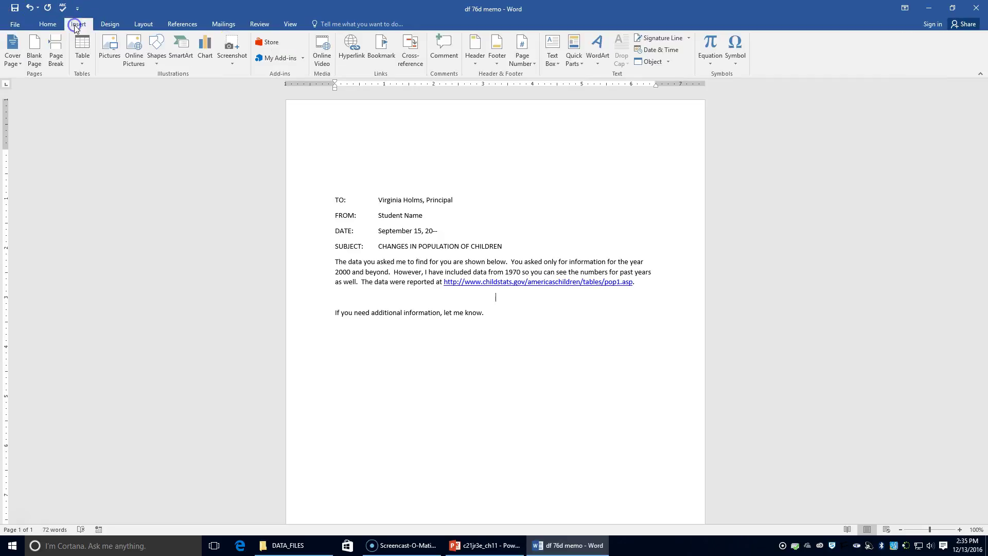
{"action": "left_click", "coordinate": [80, 63]}
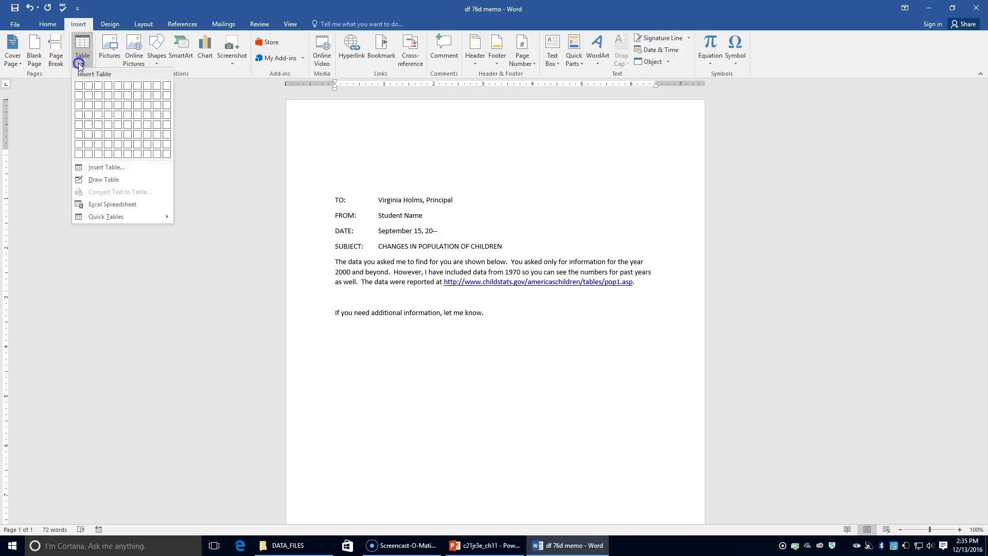
{"action": "left_click", "coordinate": [120, 206]}
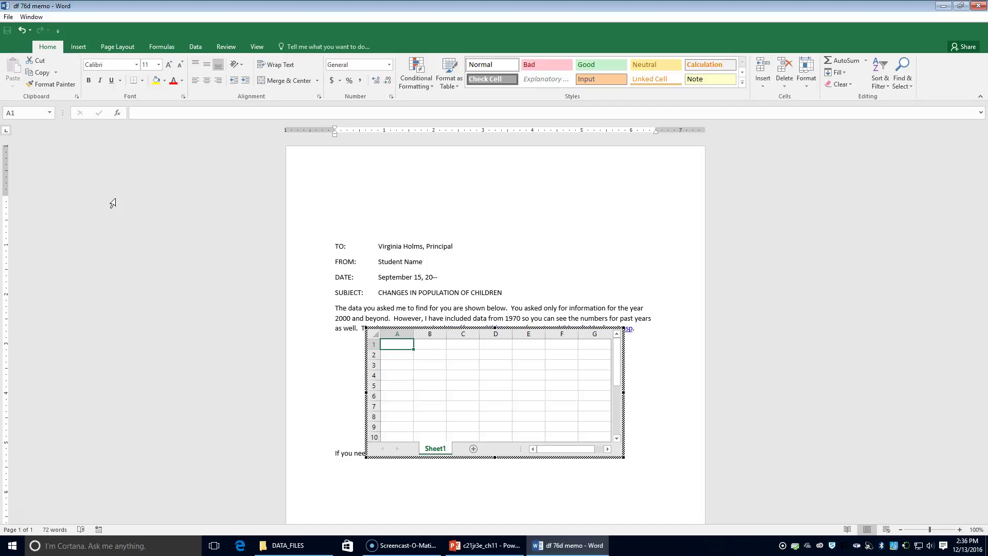
Step: Enter the title MILLIONS OF U.S. CHILDREN UNDER AGE 18 in cell A1 of the embedded worksheet
{"action": "type", "text": "Millions"}
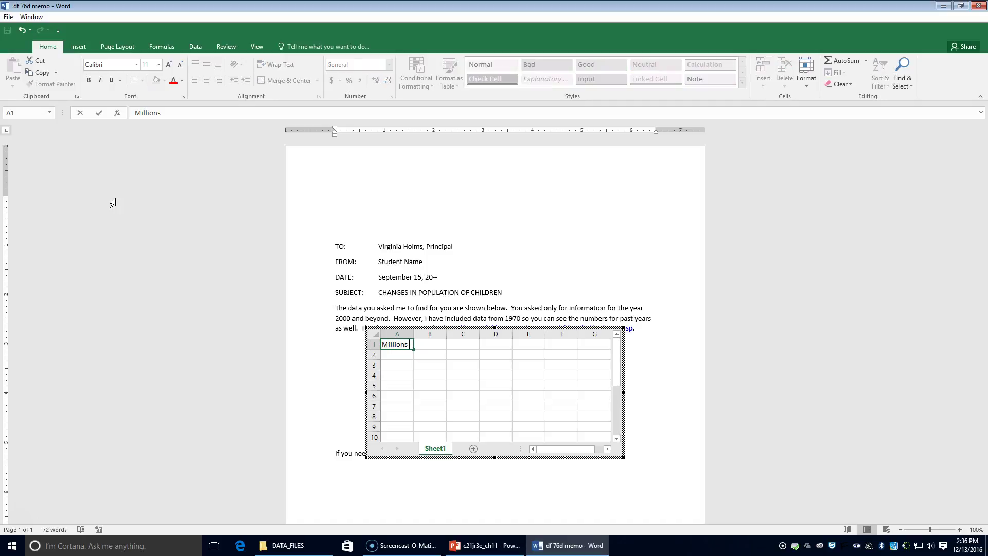
{"action": "key", "text": "BackSpace"}
{"action": "key", "text": "BackSpace"}
{"action": "key", "text": "BackSpace"}
{"action": "key", "text": "BackSpace"}
{"action": "key", "text": "BackSpace"}
{"action": "key", "text": "BackSpace"}
{"action": "key", "text": "BackSpace"}
{"action": "key", "text": "BackSpace"}
{"action": "key", "text": "BackSpace"}
{"action": "type", "text": "MILLIONS OF U.S. cHIL"}
{"action": "key", "text": "BackSpace"}
{"action": "key", "text": "BackSpace"}
{"action": "key", "text": "BackSpace"}
{"action": "key", "text": "BackSpace"}
{"action": "type", "text": "CHILDRE"}
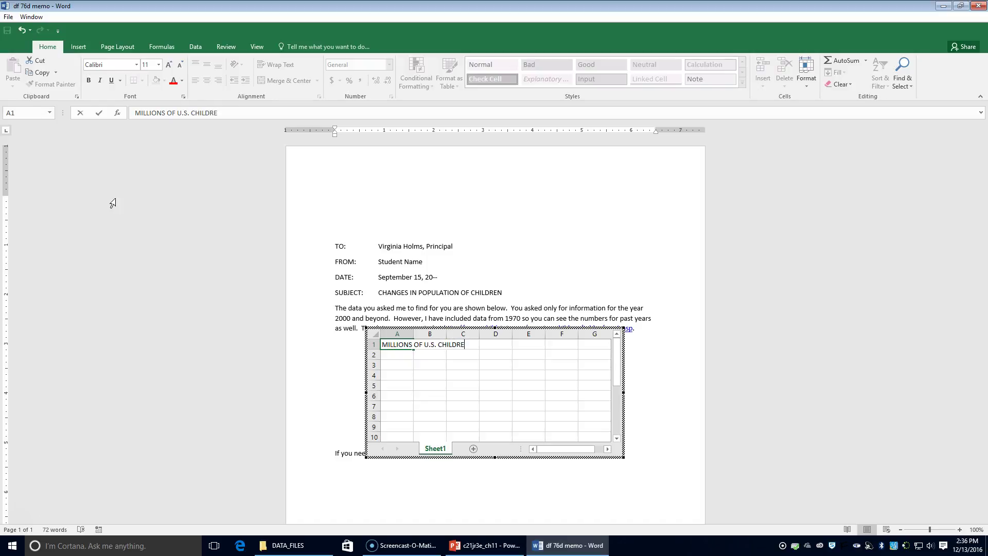
{"action": "type", "text": "N UNDER AGE 18"}
{"action": "key", "text": "Tab"}
Step: Fill the header row A2:G2 with Age, 1970, 1980, 1990, 2000, 2010 and 2020
{"action": "left_click", "coordinate": [403, 354]}
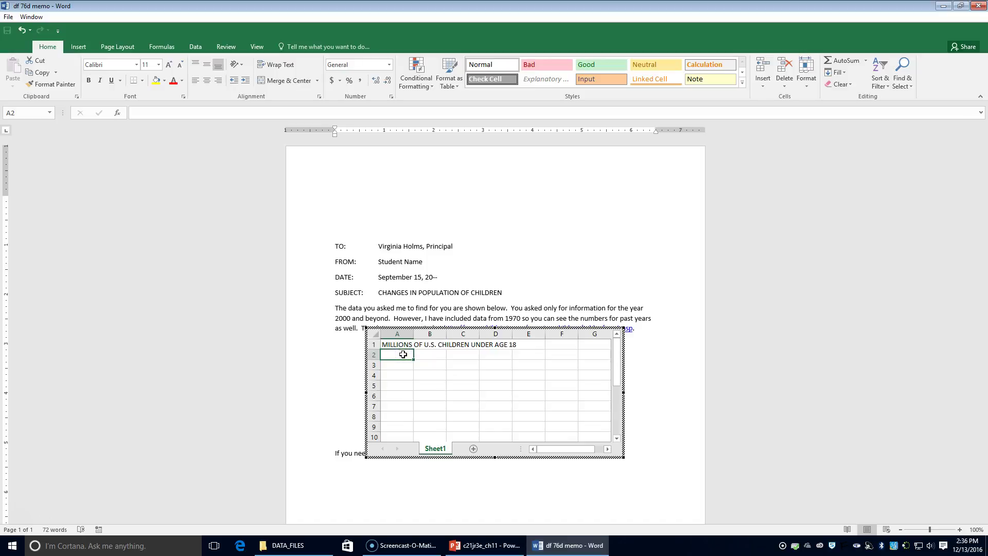
{"action": "type", "text": "Age"}
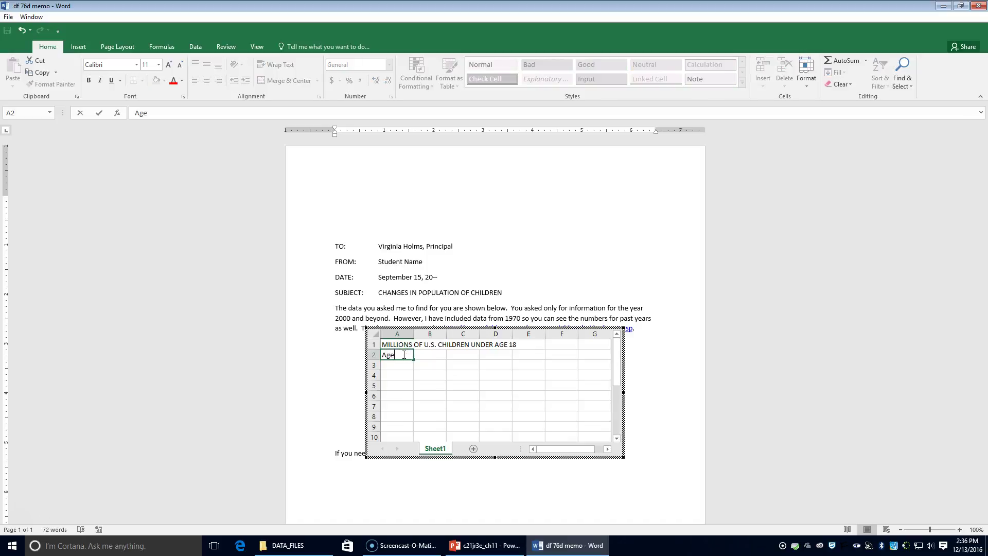
{"action": "key", "text": "Tab"}
{"action": "type", "text": "1970"}
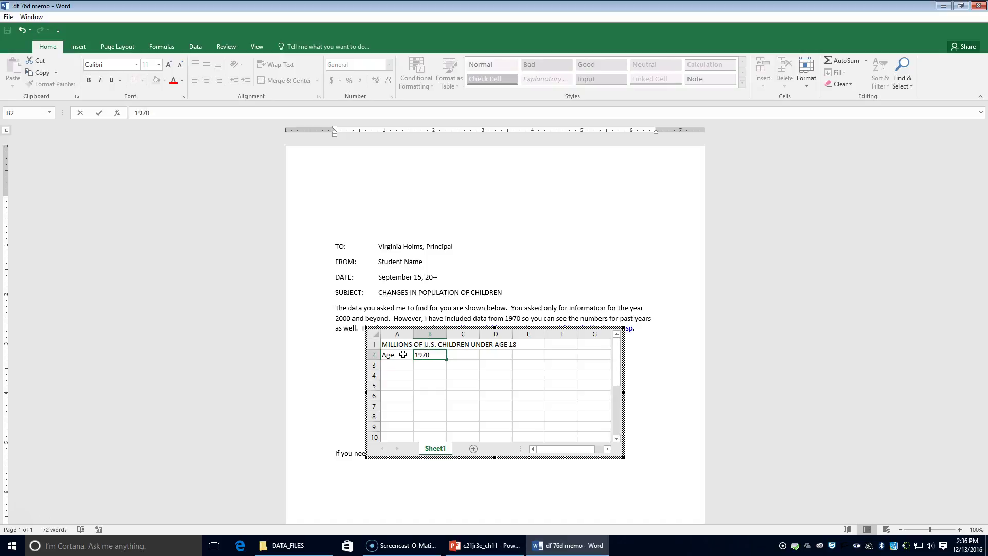
{"action": "key", "text": "Tab"}
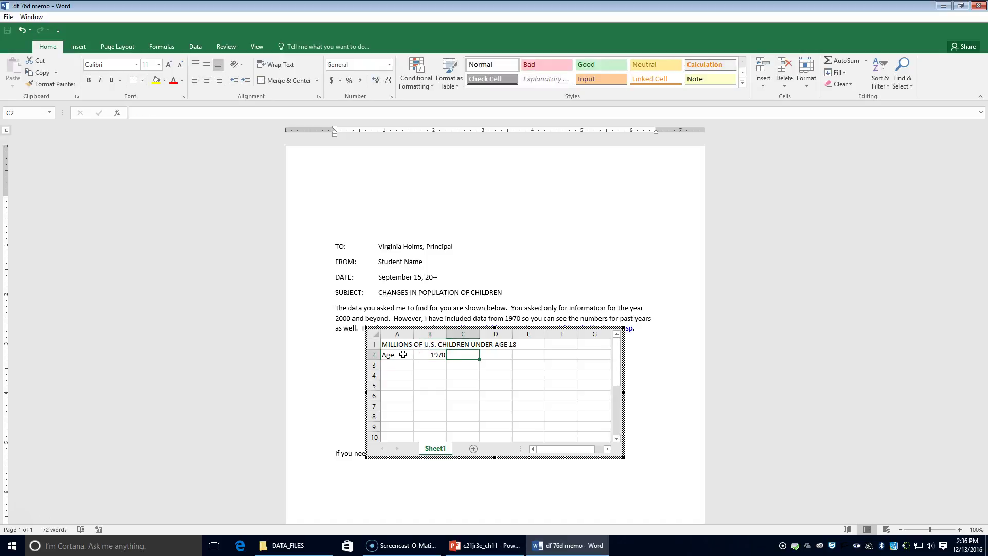
{"action": "type", "text": "1980"}
{"action": "key", "text": "Tab"}
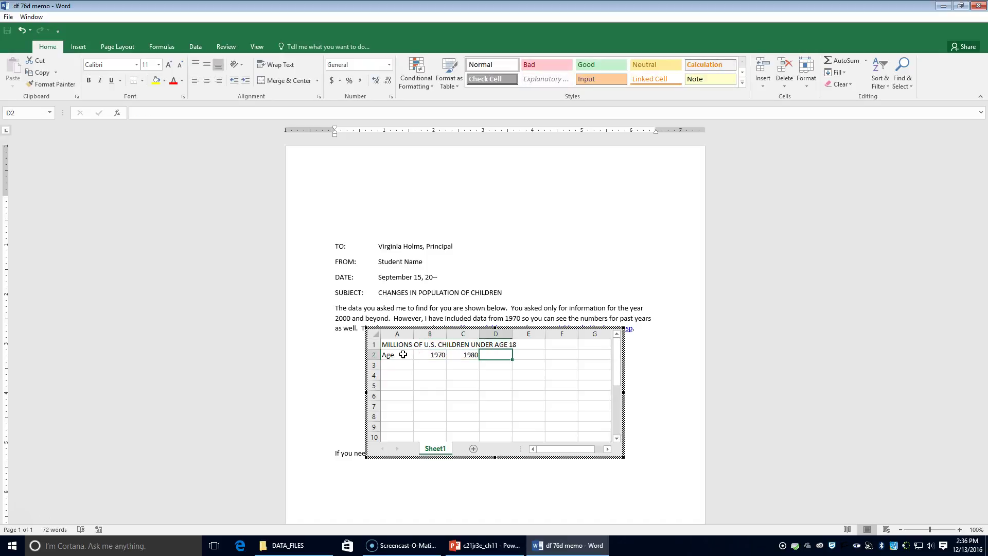
{"action": "type", "text": "1990"}
{"action": "key", "text": "Tab"}
{"action": "type", "text": "2000"}
{"action": "key", "text": "Tab"}
{"action": "type", "text": "2010"}
{"action": "key", "text": "Tab"}
{"action": "type", "text": "2020"}
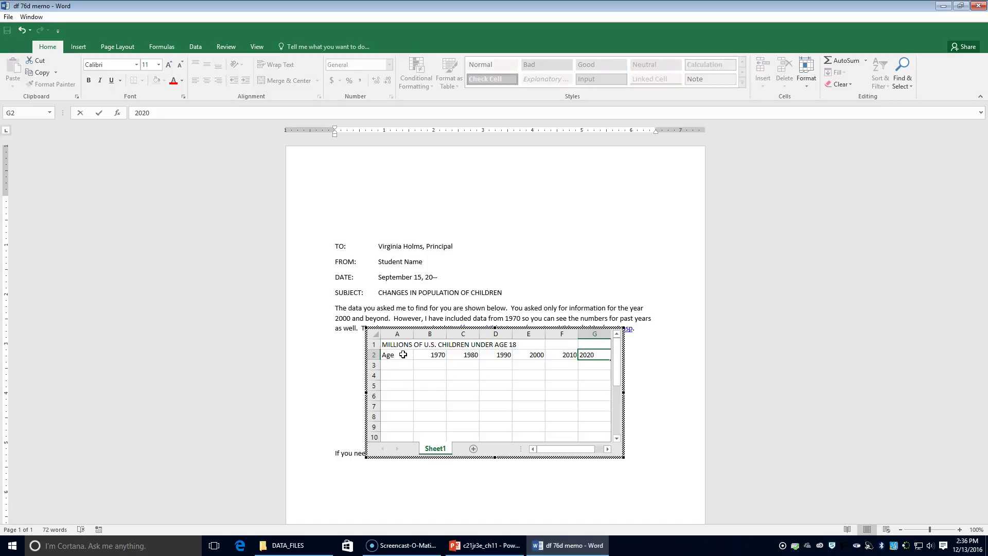
Step: Enter the age-group label 0 to 5 in cell A3
{"action": "left_click", "coordinate": [396, 366]}
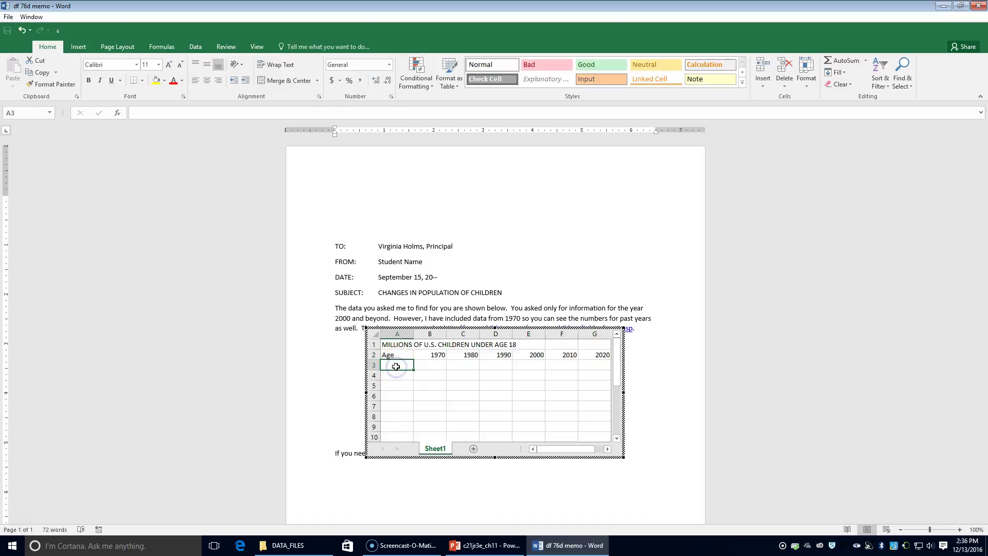
{"action": "type", "text": "0"}
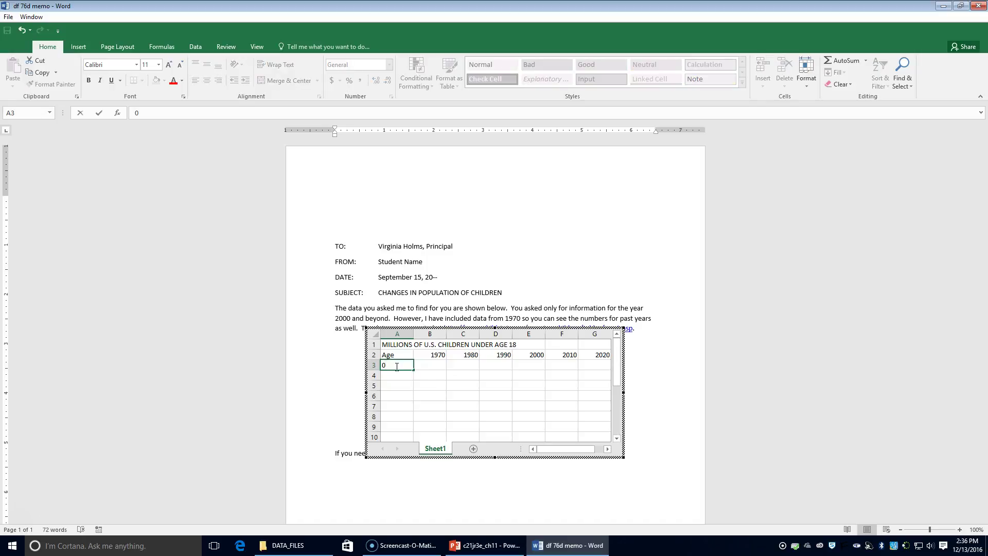
{"action": "type", "text": " tp"}
{"action": "key", "text": "BackSpace"}
{"action": "type", "text": "o5"}
{"action": "type", "text": " 5"}
{"action": "left_click", "coordinate": [422, 396]}
Step: Select A3:G5 for data entry and fill B3:G3 with 20.9, 19.6, 22.5, 23.1, 24.3 and 26.1
{"action": "left_click_drag", "start_coordinate": [399, 366], "coordinate": [592, 387]}
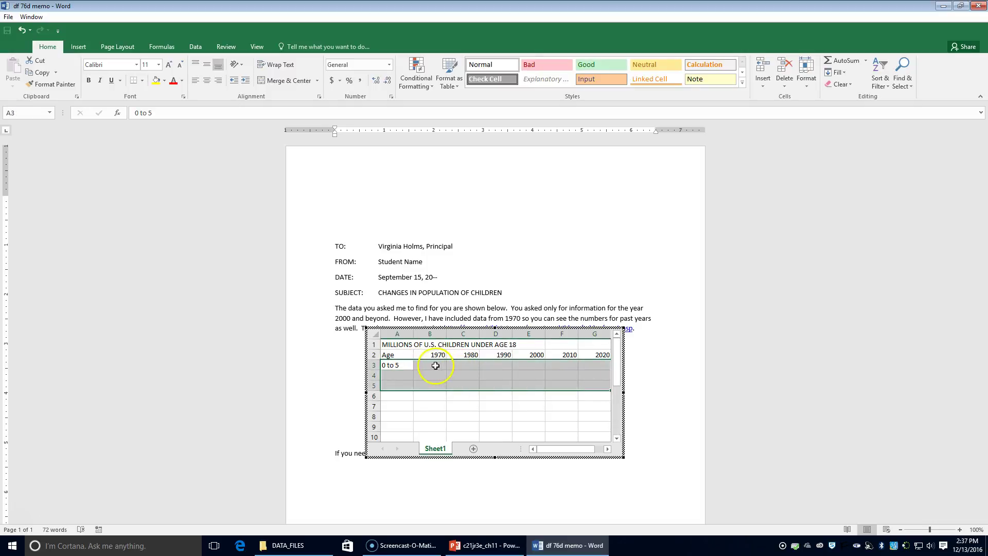
{"action": "key", "text": "Tab"}
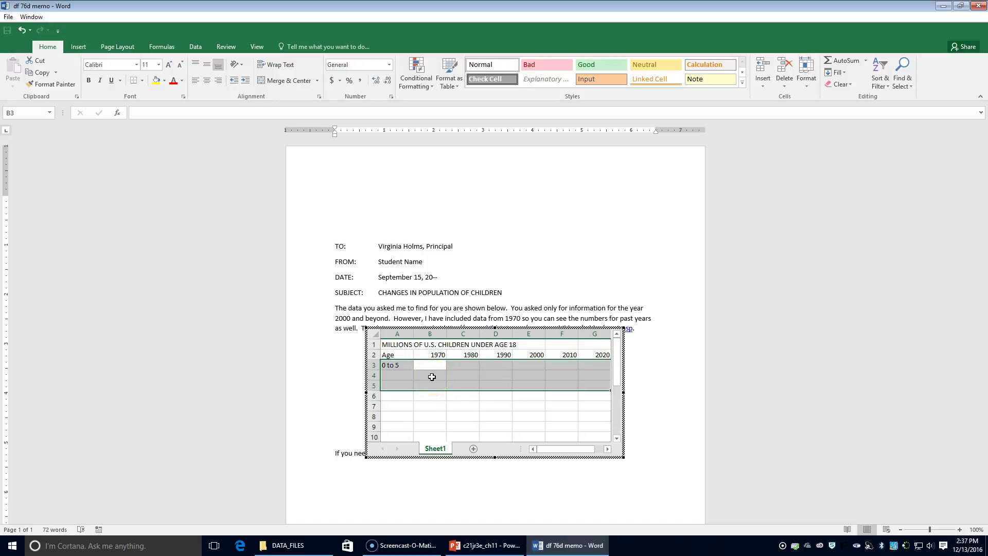
{"action": "type", "text": "20.9"}
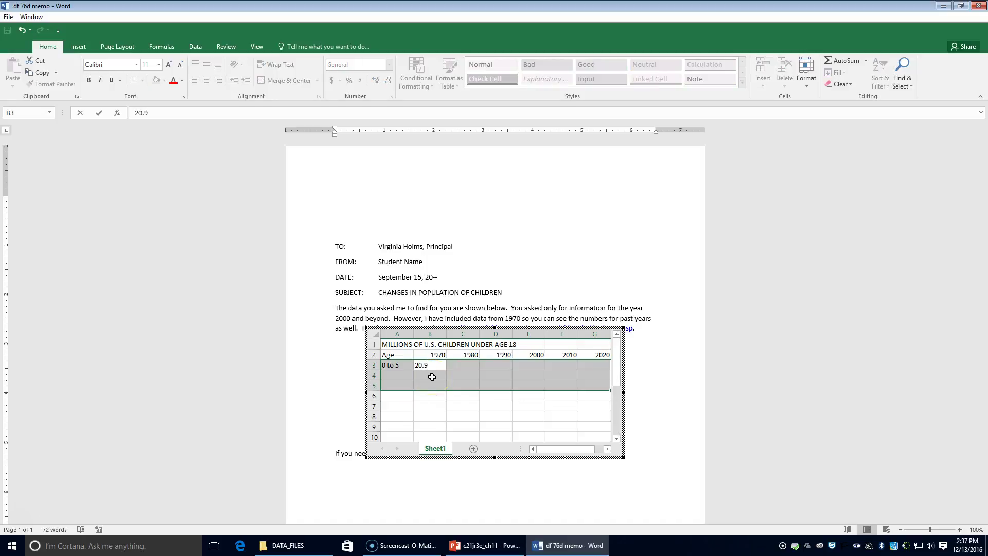
{"action": "key", "text": "Tab"}
{"action": "type", "text": "19.6"}
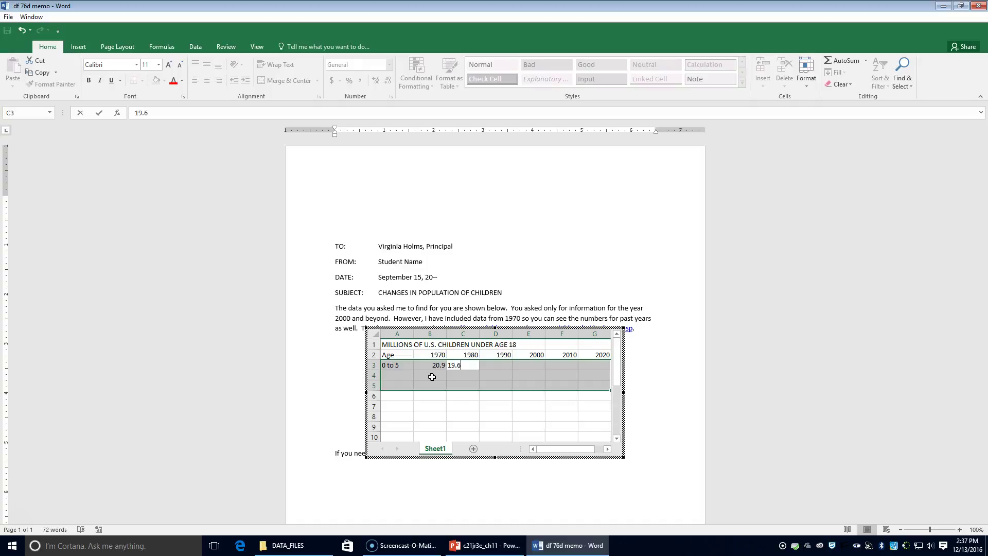
{"action": "key", "text": "Tab"}
{"action": "type", "text": "22.5"}
{"action": "key", "text": "Tab"}
{"action": "type", "text": "23.1"}
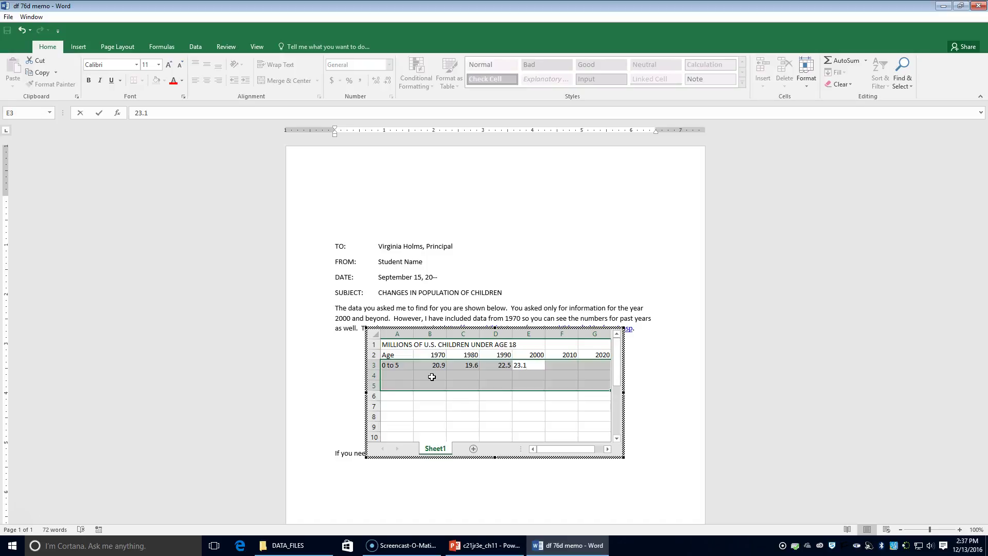
{"action": "key", "text": "Tab"}
{"action": "type", "text": "24.3"}
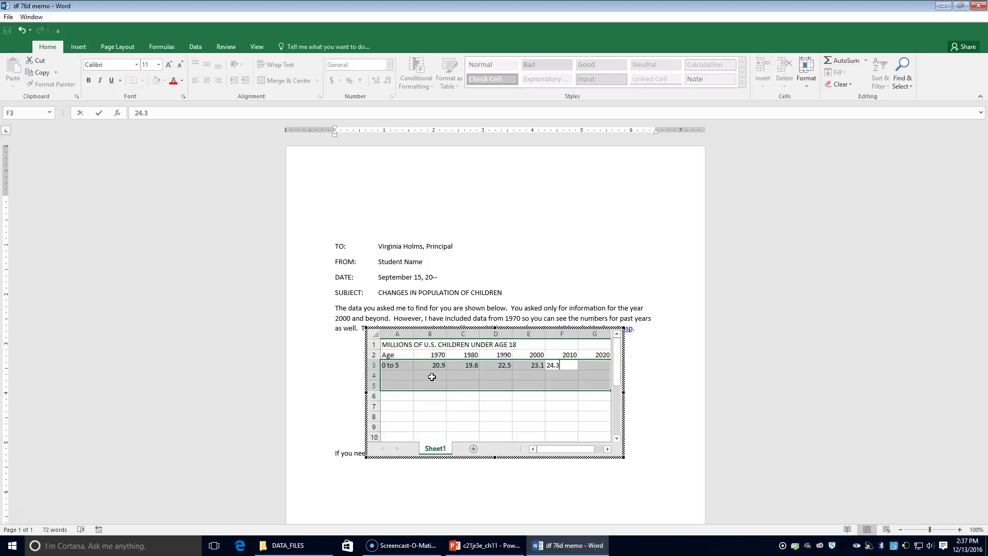
{"action": "key", "text": "Tab"}
{"action": "key", "text": "Tab"}
{"action": "type", "text": "26.1"}
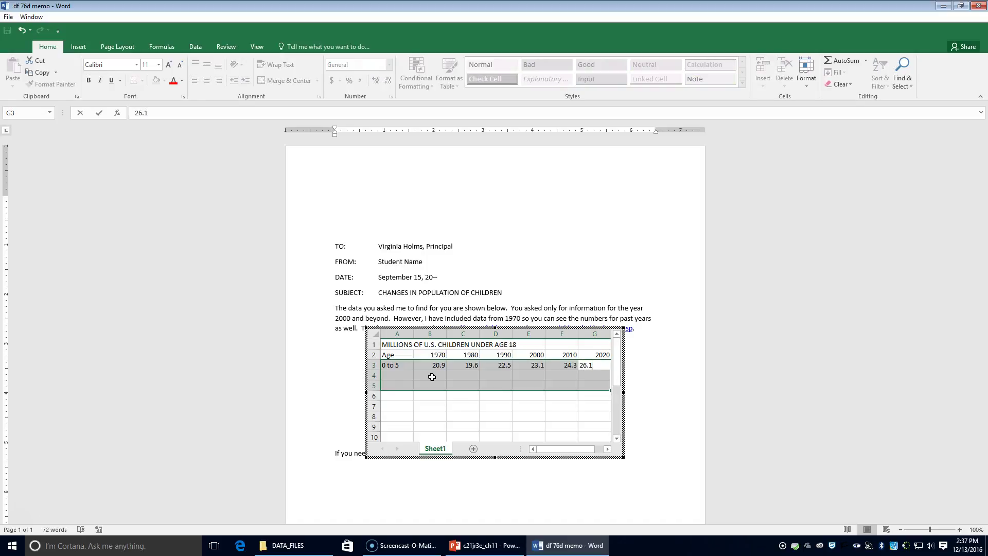
{"action": "key", "text": "Return"}
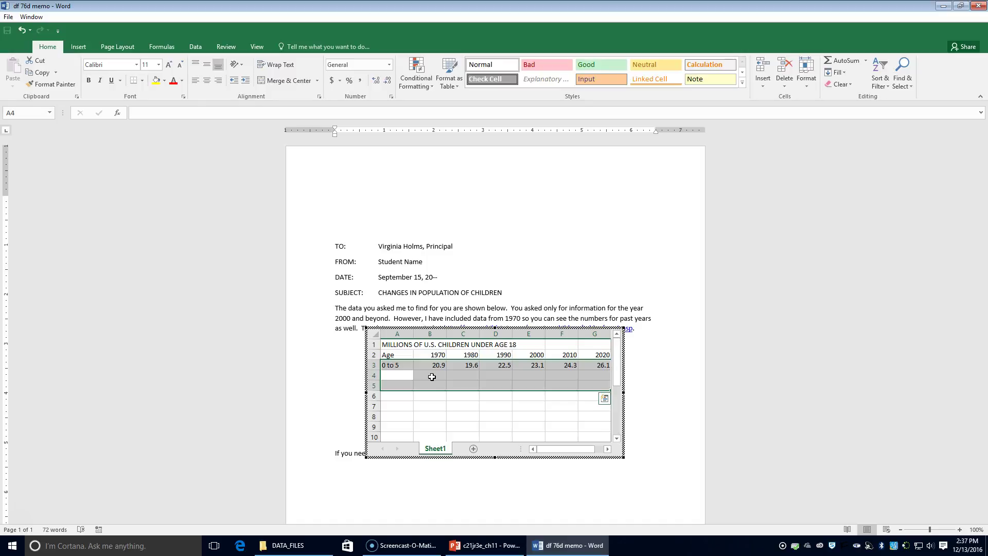
Step: Fill row 4 with the label 6 to 11 and the values 24.6, 20.8, 21.6, 25.0, 24.6 and 25.1
{"action": "type", "text": "6"}
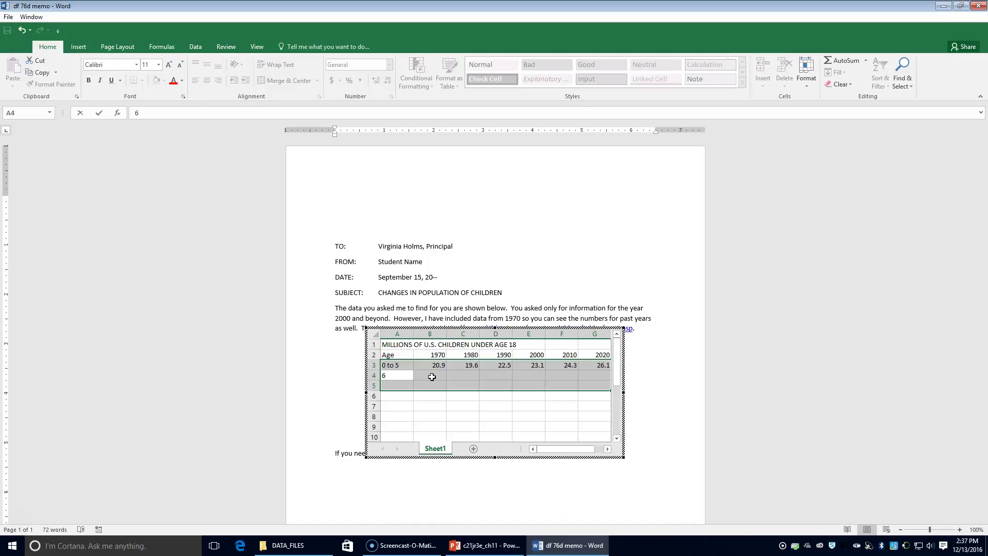
{"action": "type", "text": " to 11"}
{"action": "key", "text": "Tab"}
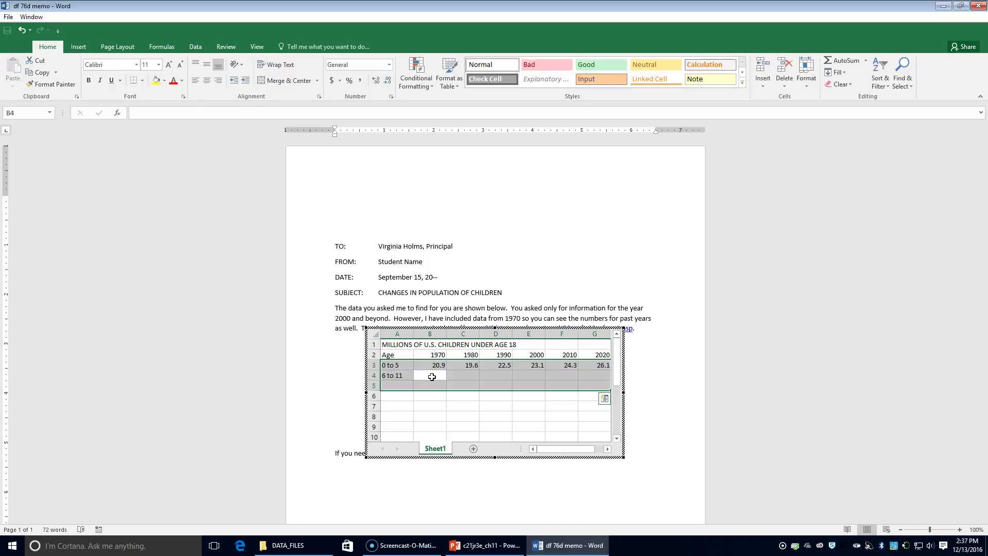
{"action": "type", "text": "24"}
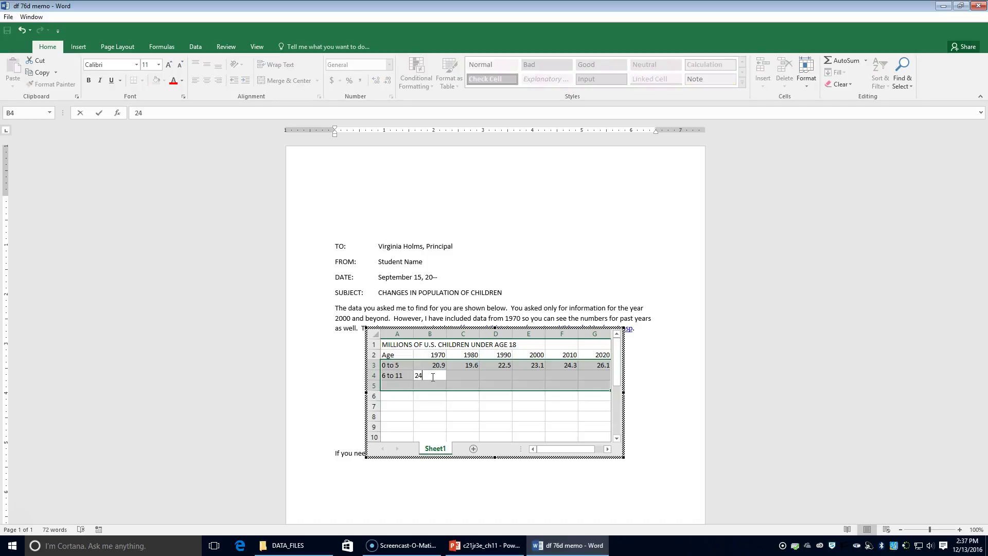
{"action": "type", "text": ".6"}
{"action": "key", "text": "Tab"}
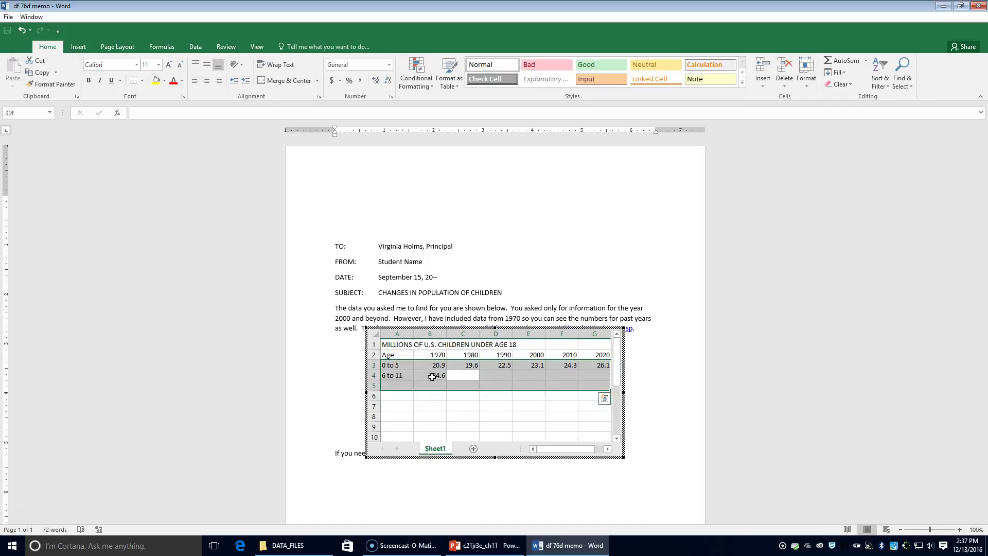
{"action": "type", "text": "20.8"}
{"action": "key", "text": "Tab"}
{"action": "type", "text": "21.6"}
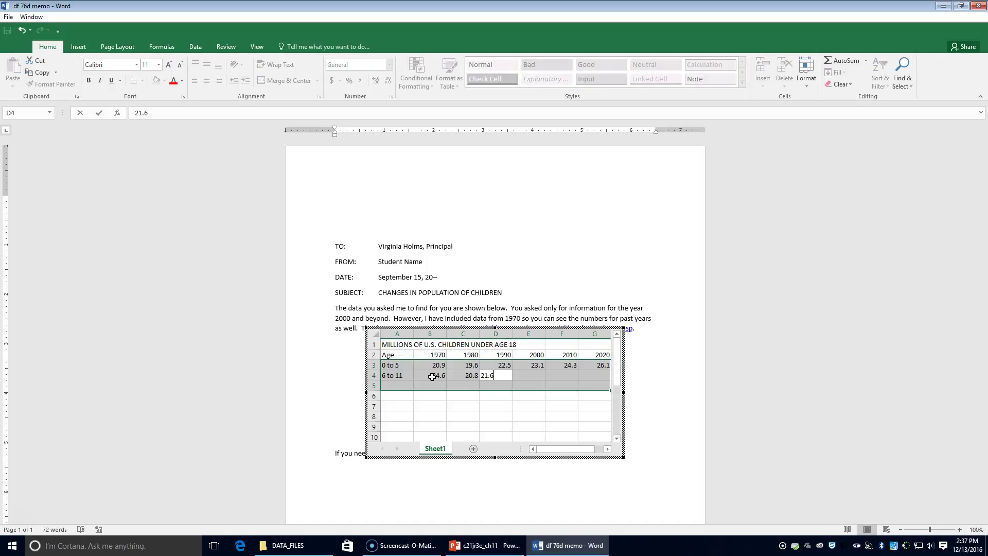
{"action": "key", "text": "Tab"}
{"action": "type", "text": "25.0"}
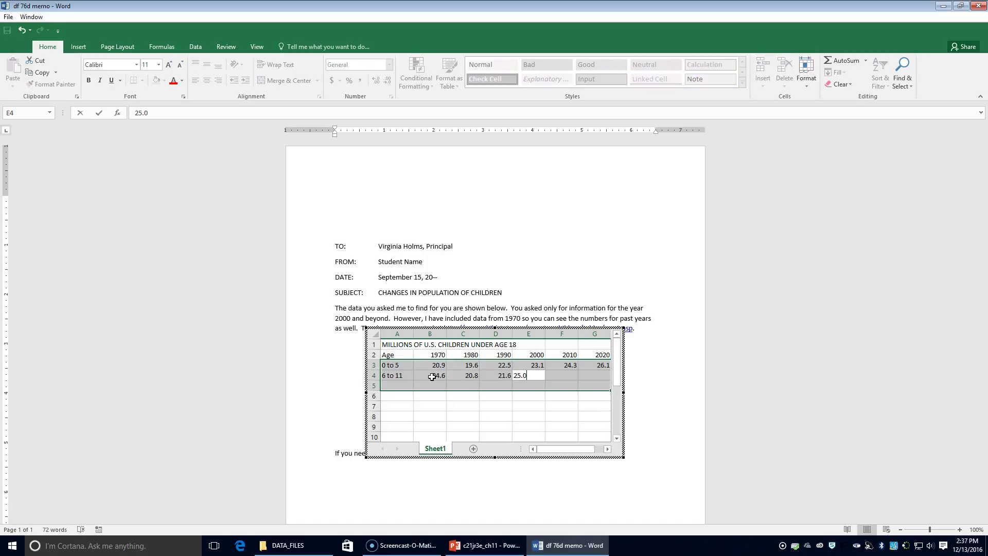
{"action": "key", "text": "Tab"}
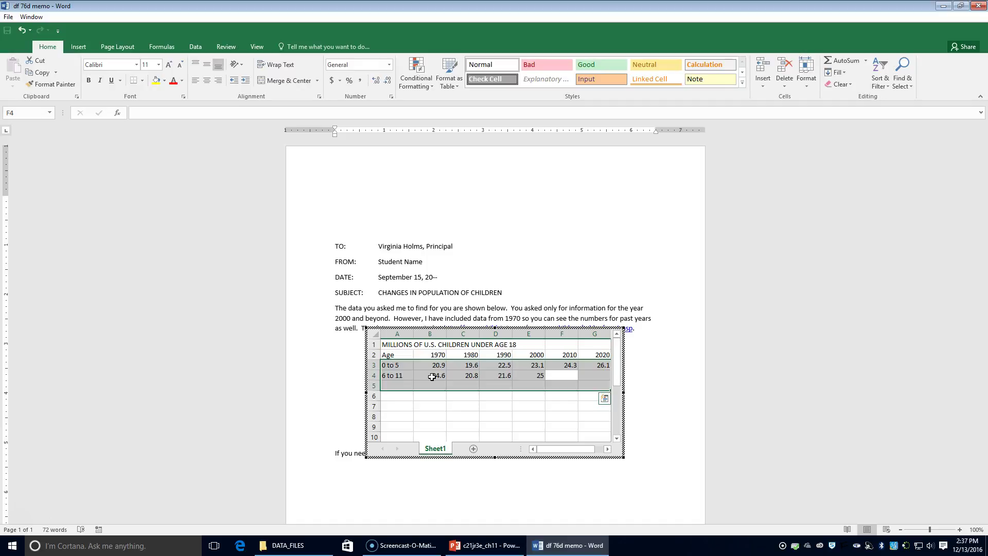
{"action": "type", "text": "24.6"}
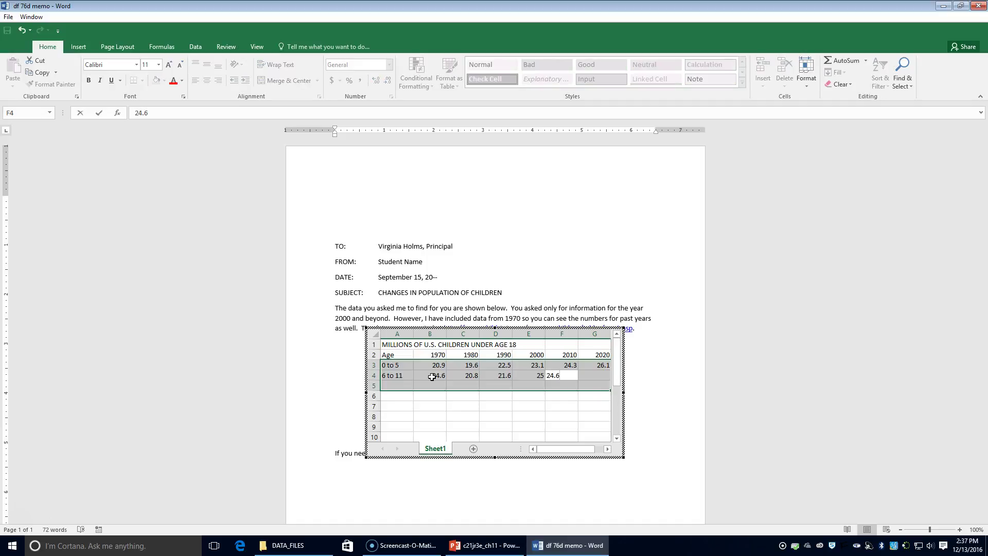
{"action": "key", "text": "Tab"}
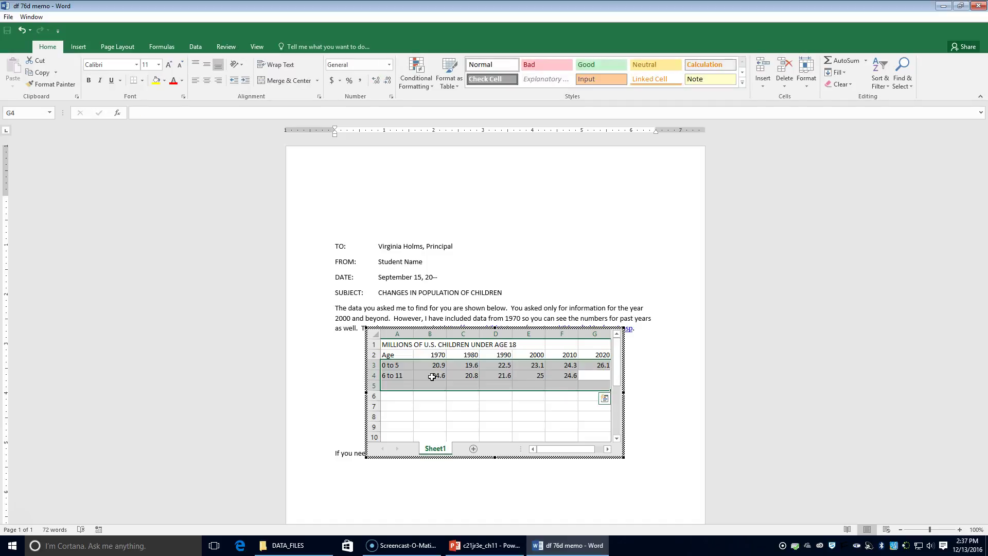
{"action": "type", "text": "25.1"}
{"action": "key", "text": "Return"}
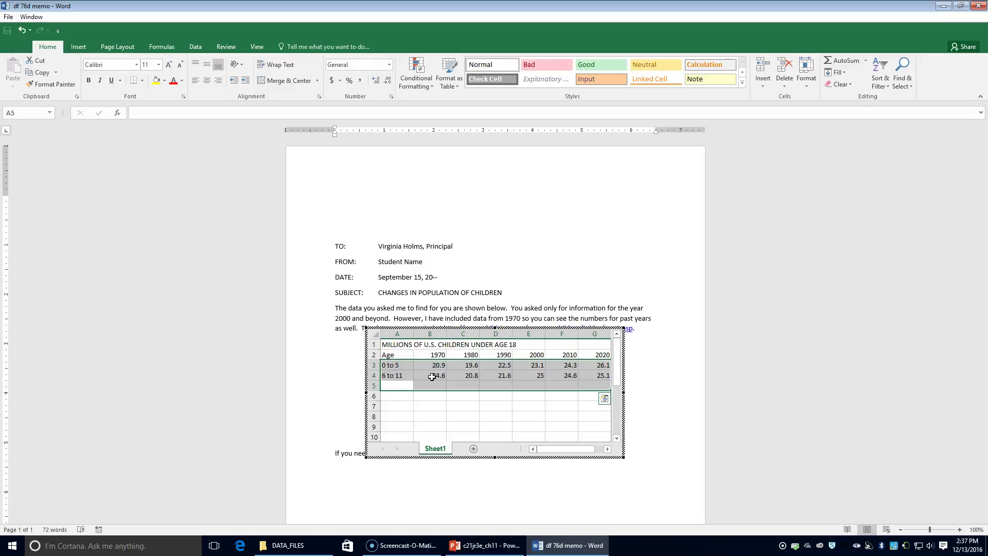
Step: Fill row 5 with the label 12 to 17 and the values 24.3, 23.3, 20.1, 24.2, 25.3 and 24.9
{"action": "type", "text": "12"}
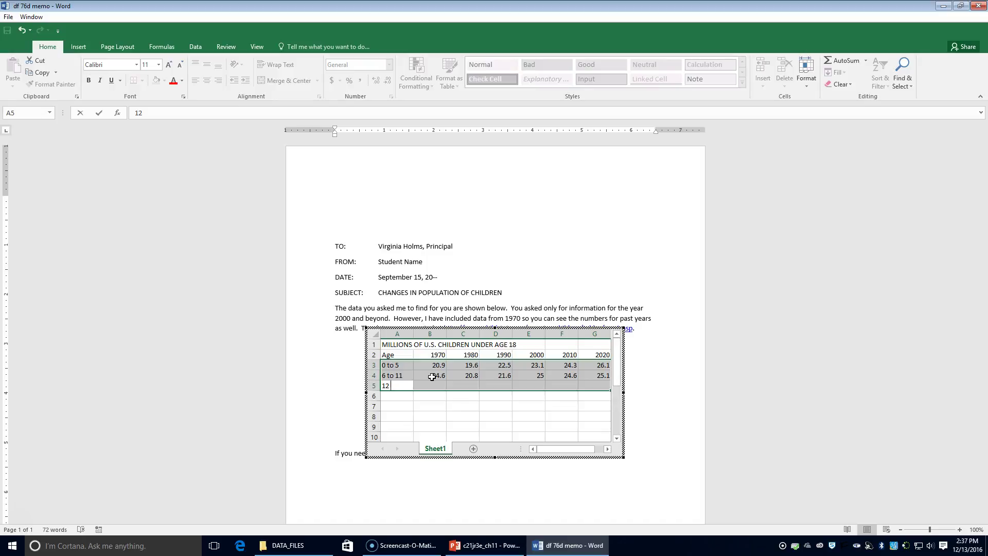
{"action": "type", "text": " to 17"}
{"action": "key", "text": "Tab"}
{"action": "type", "text": "24"}
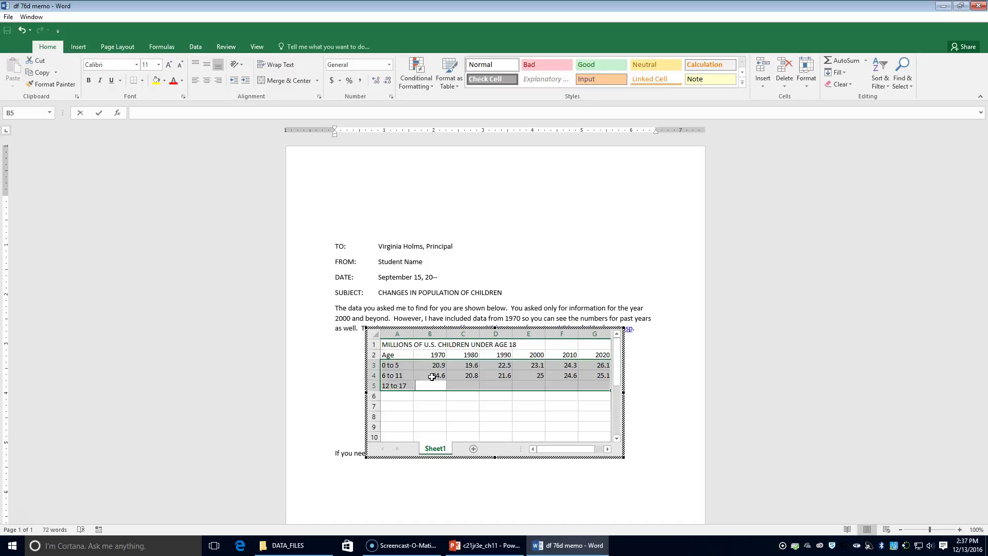
{"action": "type", "text": ".3"}
{"action": "key", "text": "Tab"}
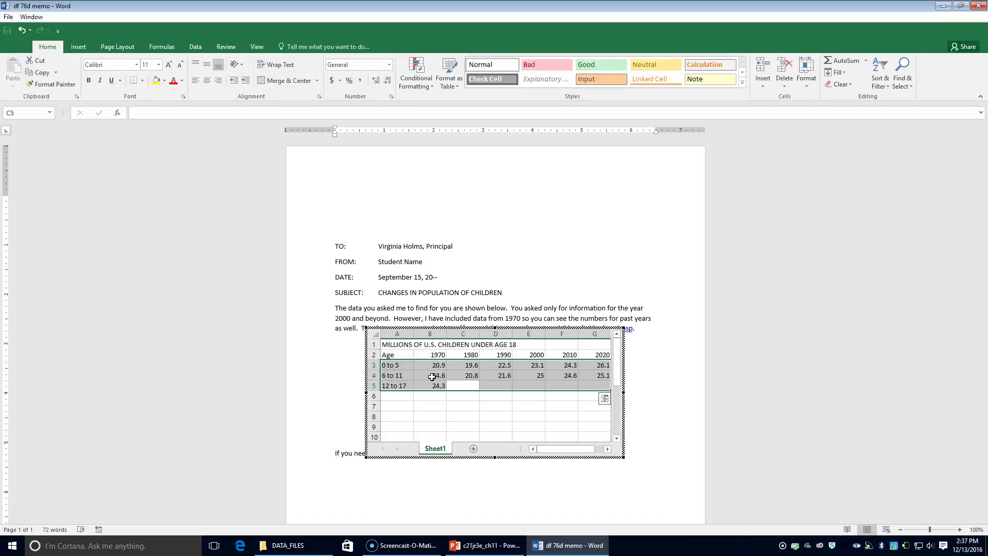
{"action": "type", "text": "23.3"}
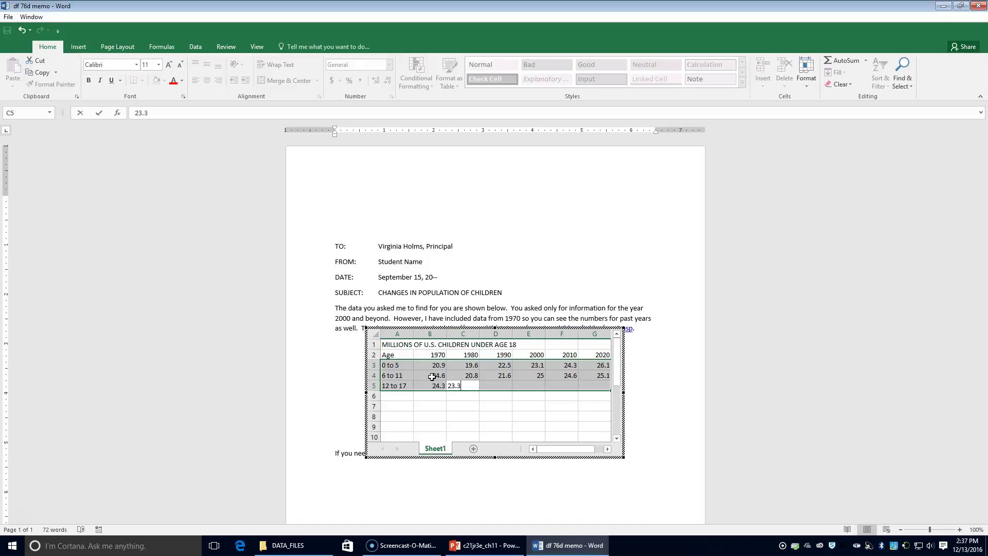
{"action": "key", "text": "Tab"}
{"action": "type", "text": "20.1"}
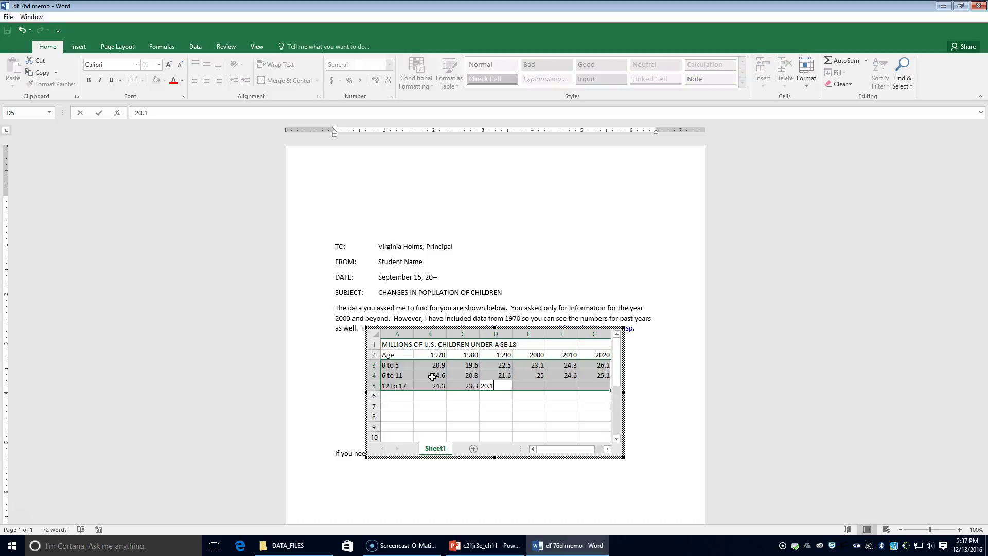
{"action": "key", "text": "Tab"}
{"action": "type", "text": "24.2"}
{"action": "key", "text": "ctrl+Return"}
{"action": "key", "text": "Tab"}
{"action": "type", "text": "25.3"}
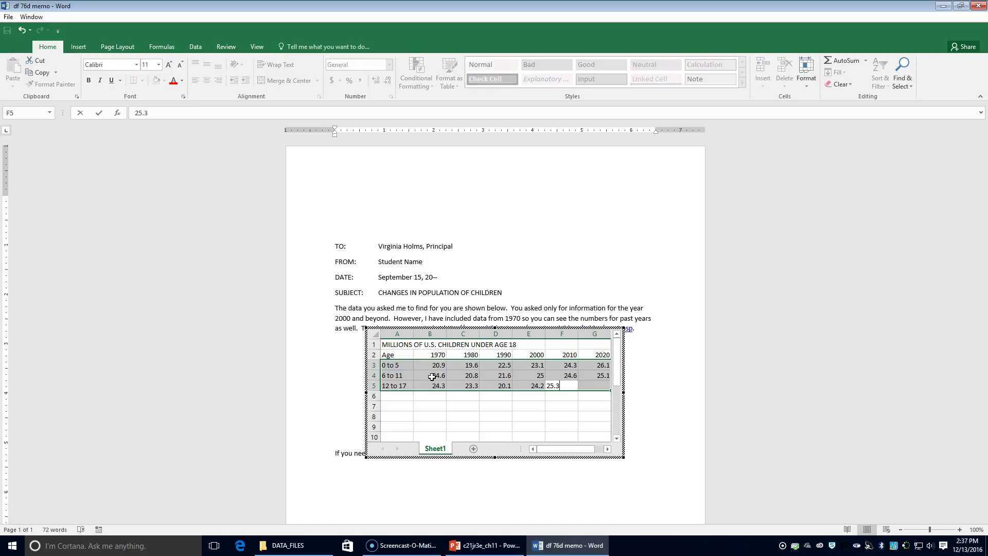
{"action": "key", "text": "Tab"}
{"action": "type", "text": "24.98"}
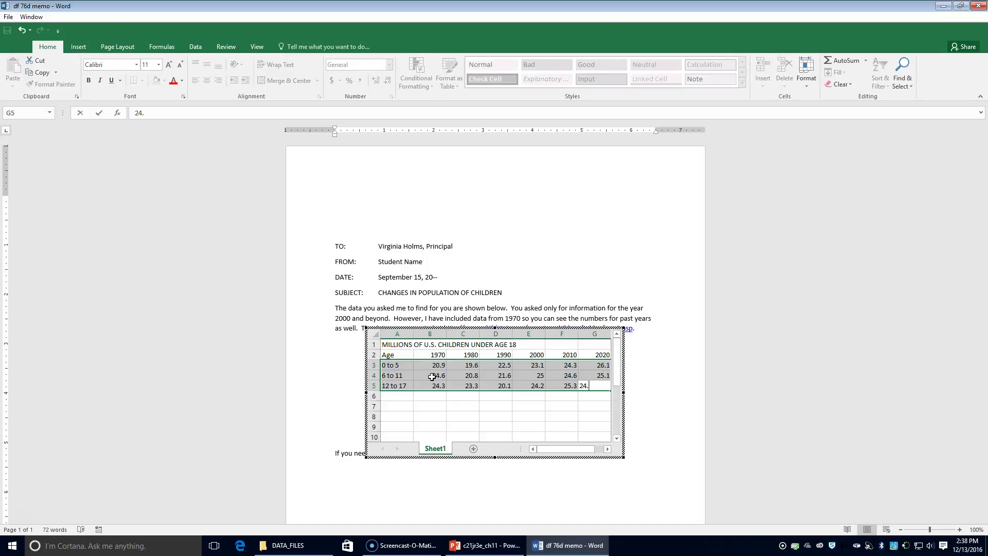
{"action": "key", "text": "BackSpace"}
{"action": "key", "text": "Tab"}
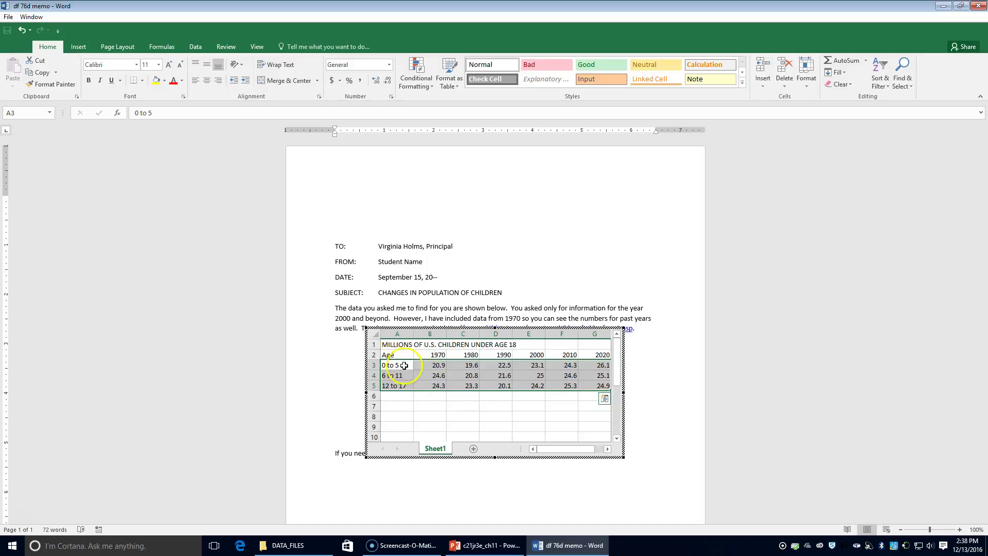
Step: Enter the label Totals in cell A6
{"action": "left_click", "coordinate": [391, 396]}
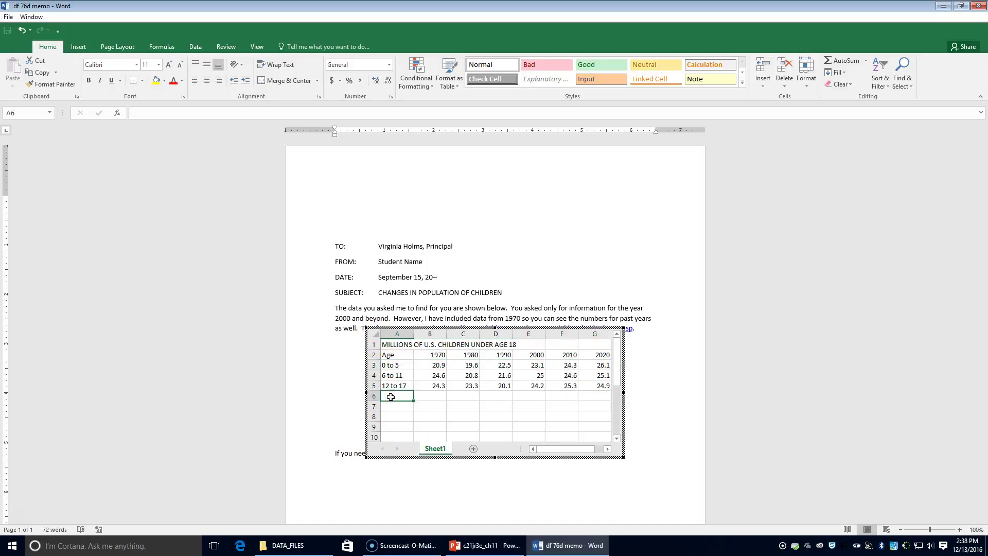
{"action": "type", "text": "Totals"}
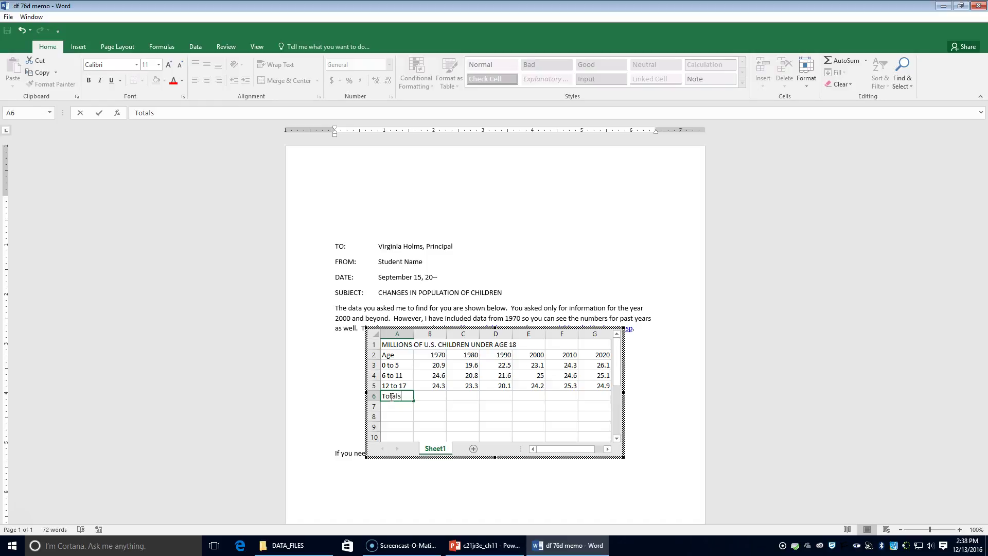
{"action": "left_click", "coordinate": [425, 395]}
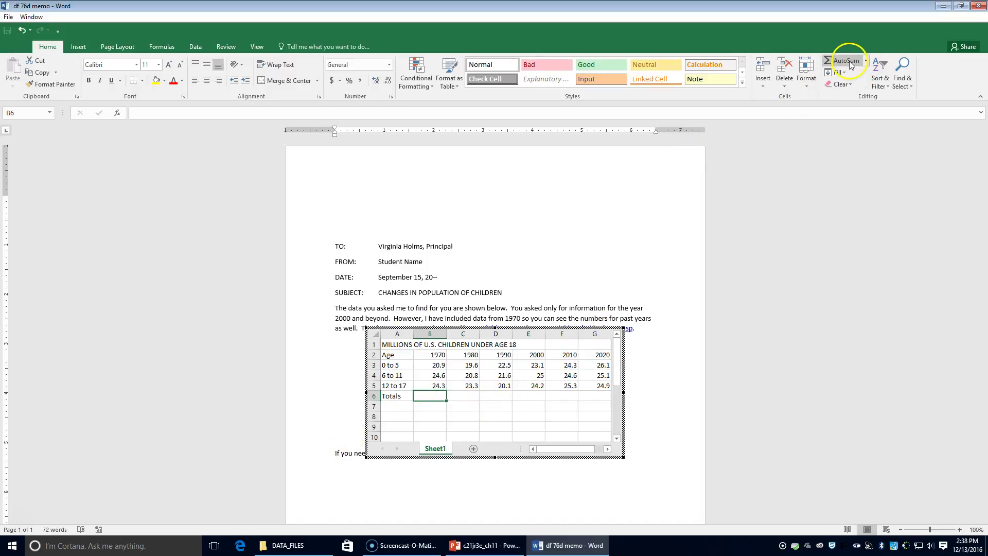
Step: Try to total the year columns in B6:G6 with AutoSum, and clear the resulting sums
{"action": "left_click_drag", "start_coordinate": [433, 395], "coordinate": [594, 390]}
{"action": "left_click", "coordinate": [594, 394]}
{"action": "left_click_drag", "start_coordinate": [426, 397], "coordinate": [529, 399]}
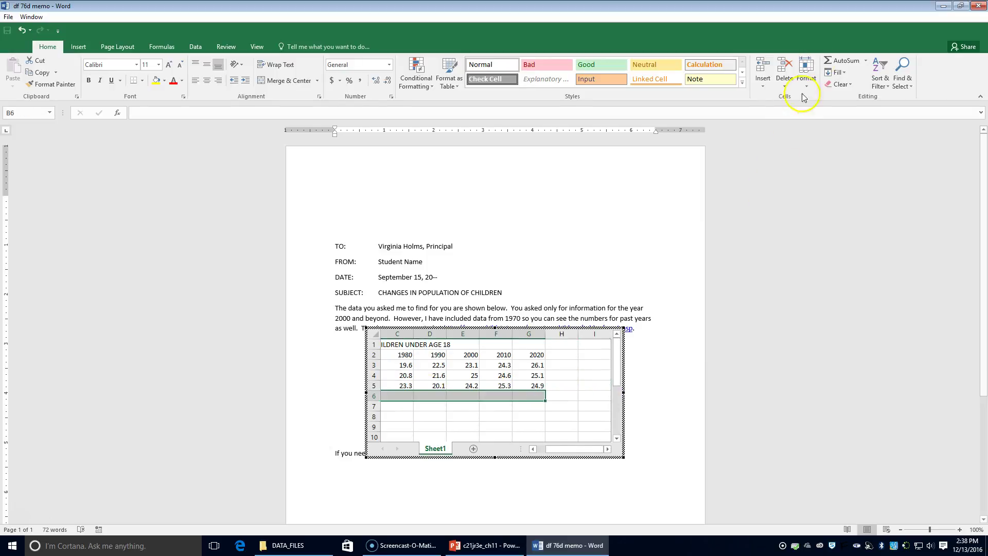
{"action": "left_click", "coordinate": [840, 60]}
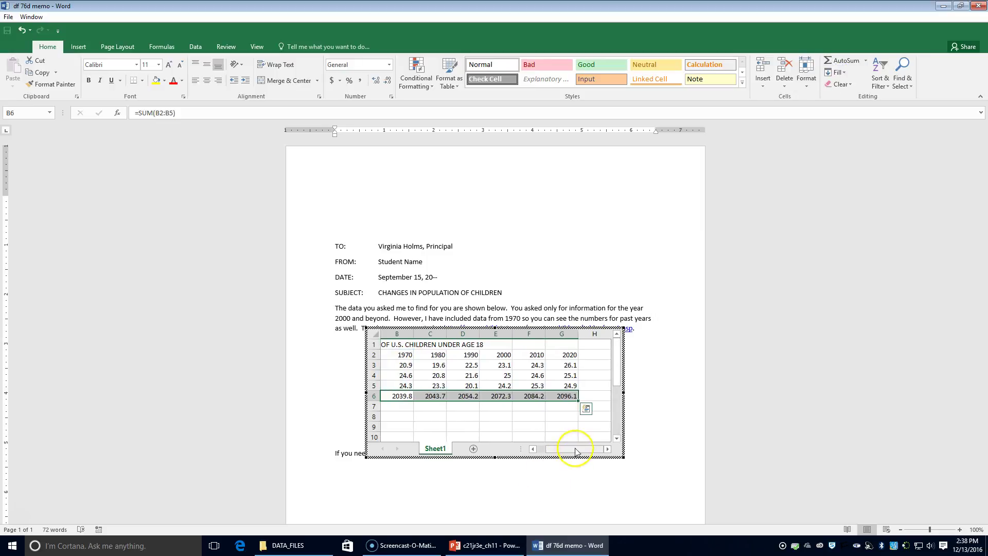
{"action": "left_click", "coordinate": [534, 450]}
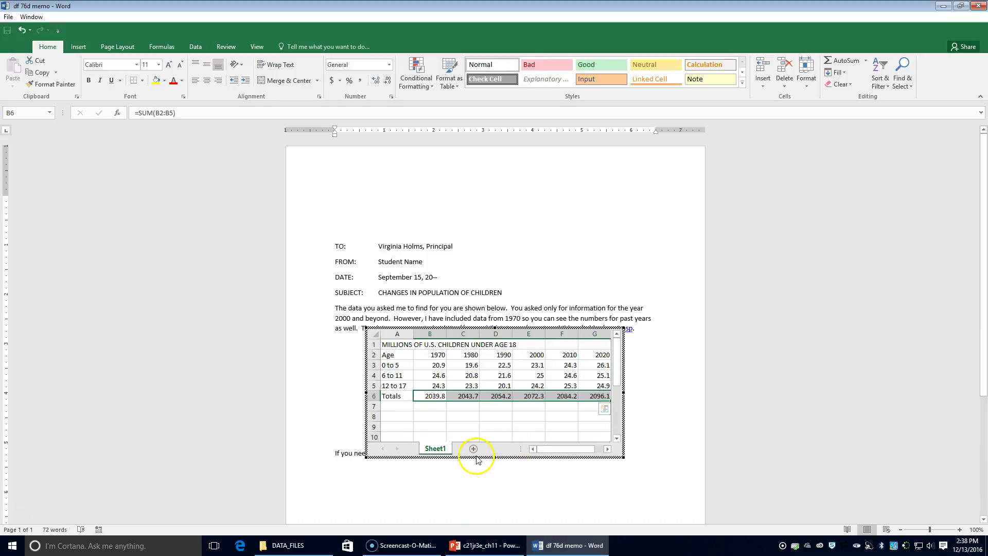
{"action": "key", "text": "Delete"}
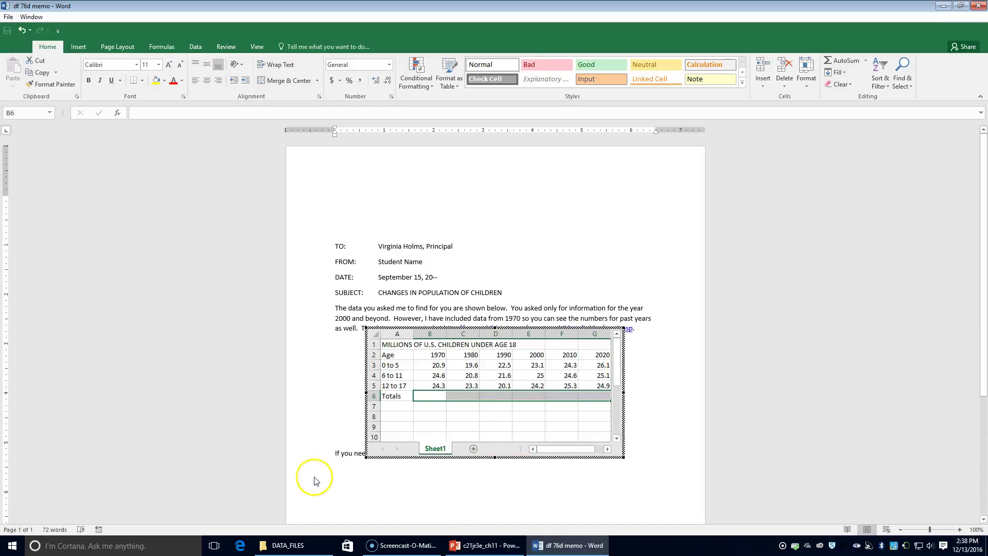
{"action": "left_click", "coordinate": [847, 60]}
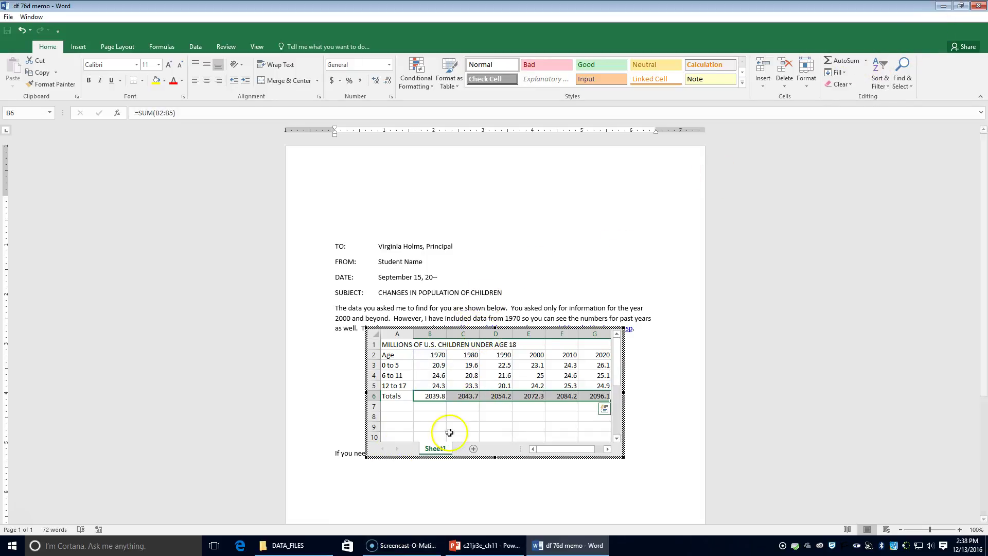
{"action": "left_click", "coordinate": [453, 411]}
{"action": "left_click", "coordinate": [429, 395]}
{"action": "left_click_drag", "start_coordinate": [428, 396], "coordinate": [331, 379]}
{"action": "key", "text": "Delete"}
Step: Total the 1970 column in cell B6 with AutoSum, restricting the summed range to B3:B5
{"action": "left_click", "coordinate": [430, 397]}
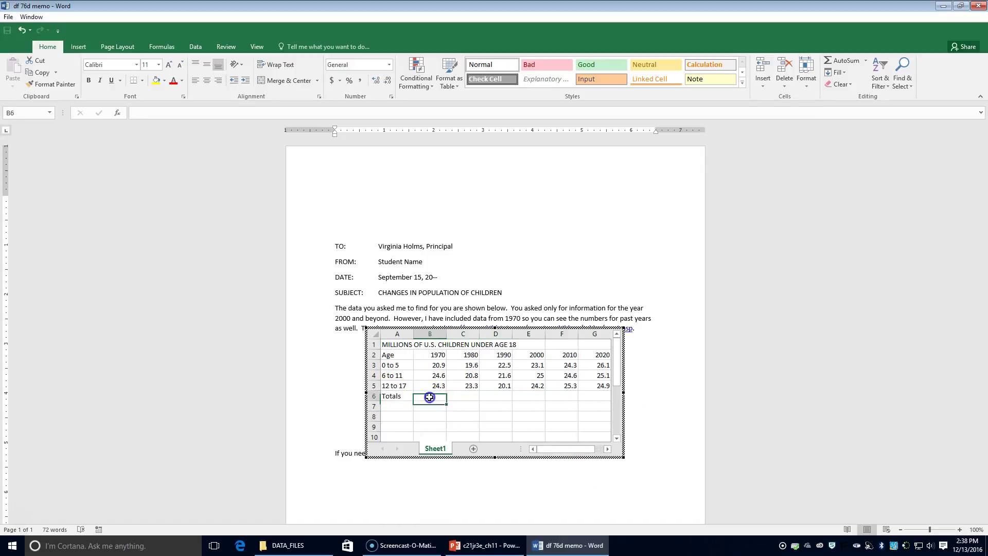
{"action": "left_click", "coordinate": [840, 60]}
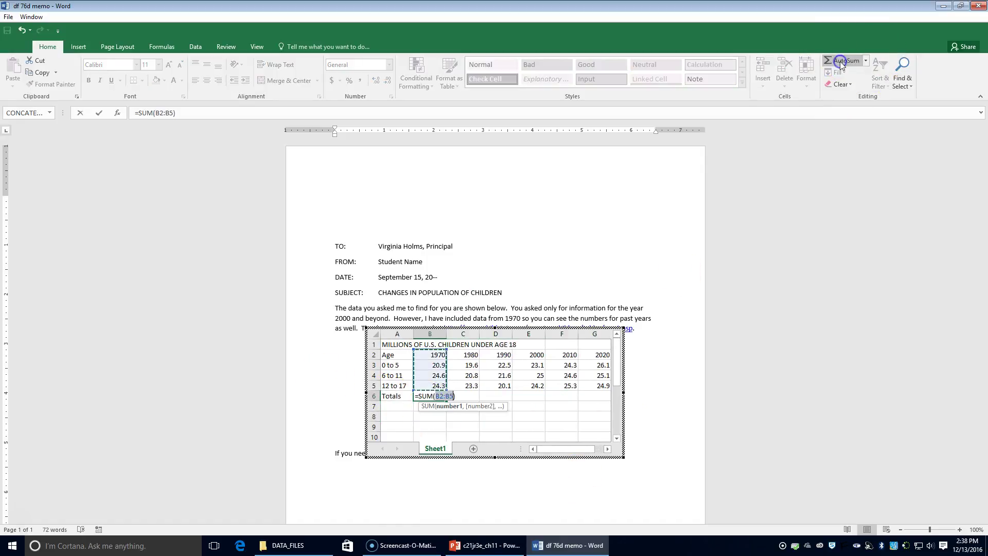
{"action": "left_click", "coordinate": [434, 370]}
{"action": "left_click_drag", "start_coordinate": [435, 370], "coordinate": [435, 386]}
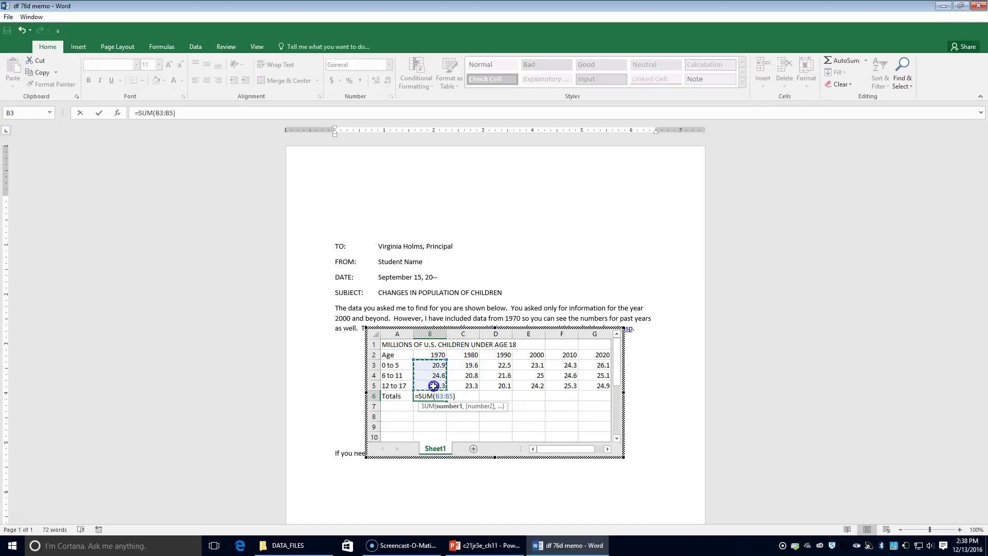
{"action": "key", "text": "Return"}
Step: Copy the sum formula from B6 to C6:G6 and clear the copy marquee
{"action": "left_click", "coordinate": [430, 396]}
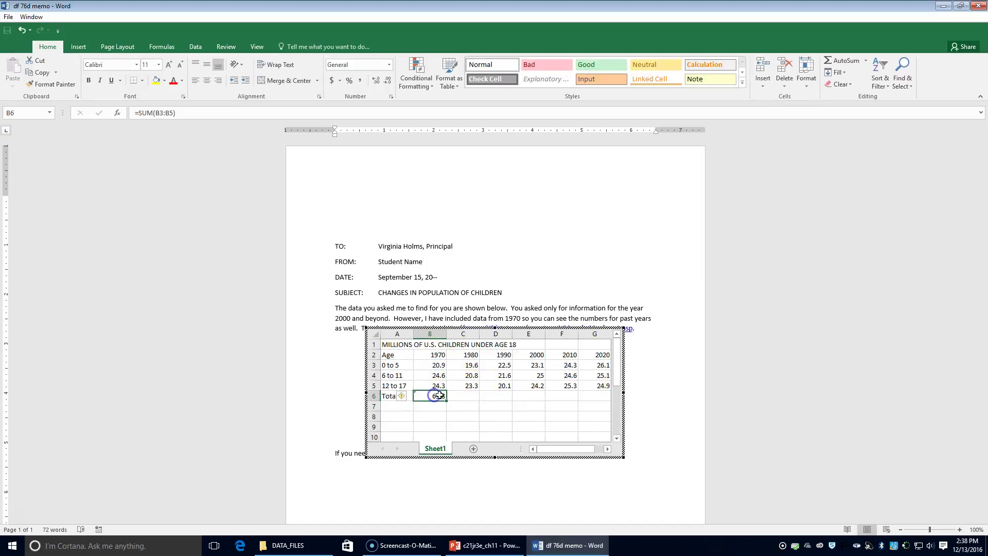
{"action": "left_click", "coordinate": [36, 74]}
{"action": "left_click_drag", "start_coordinate": [470, 396], "coordinate": [496, 399]}
{"action": "left_click", "coordinate": [14, 74]}
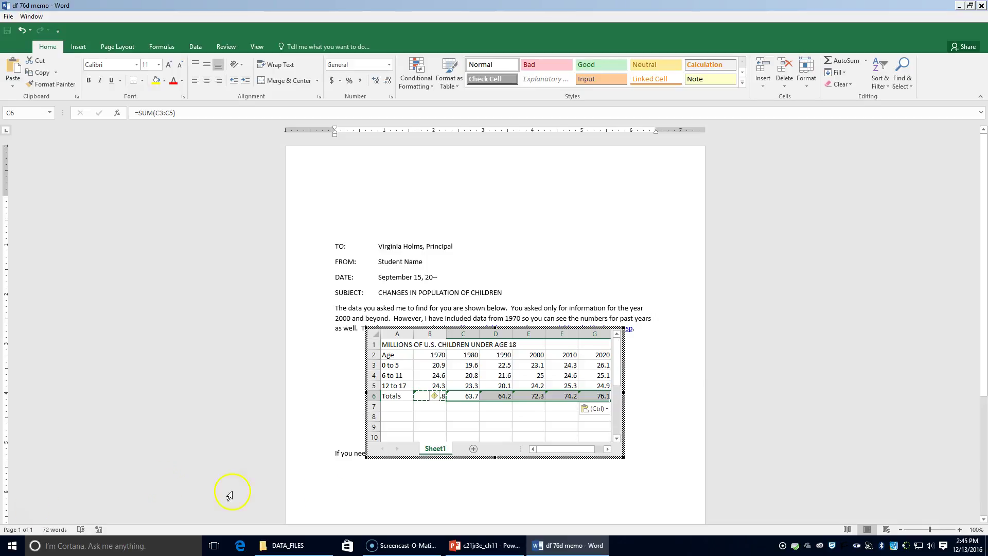
{"action": "left_click", "coordinate": [494, 416]}
{"action": "key", "text": "Escape"}
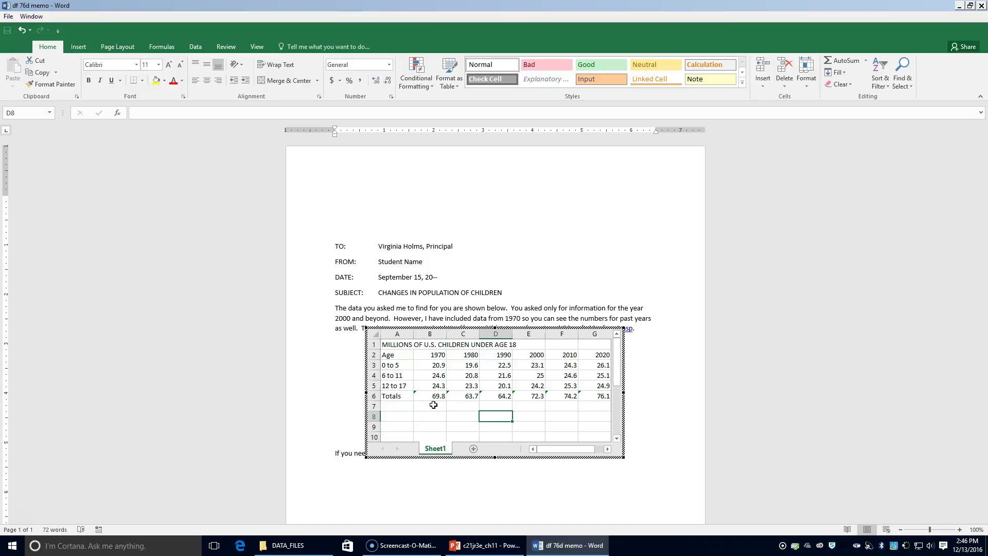
Step: Center the contents of cells A1:G6 horizontally
{"action": "left_click_drag", "start_coordinate": [386, 344], "coordinate": [595, 392]}
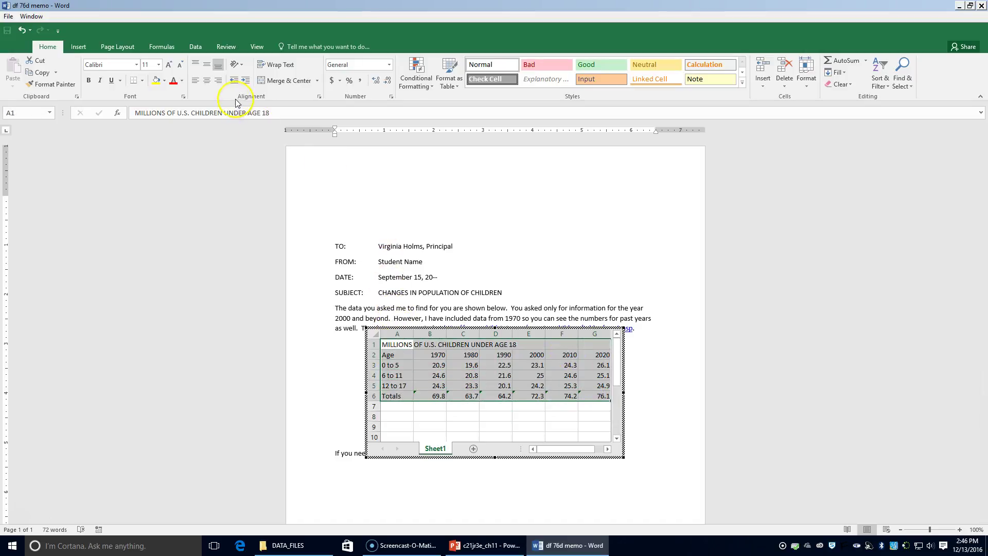
{"action": "left_click", "coordinate": [207, 81]}
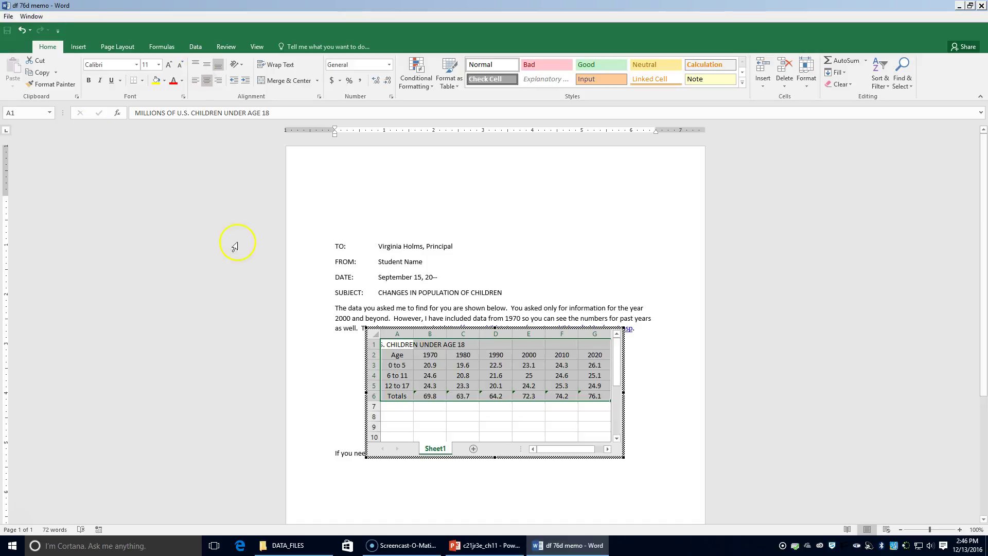
{"action": "left_click", "coordinate": [422, 354]}
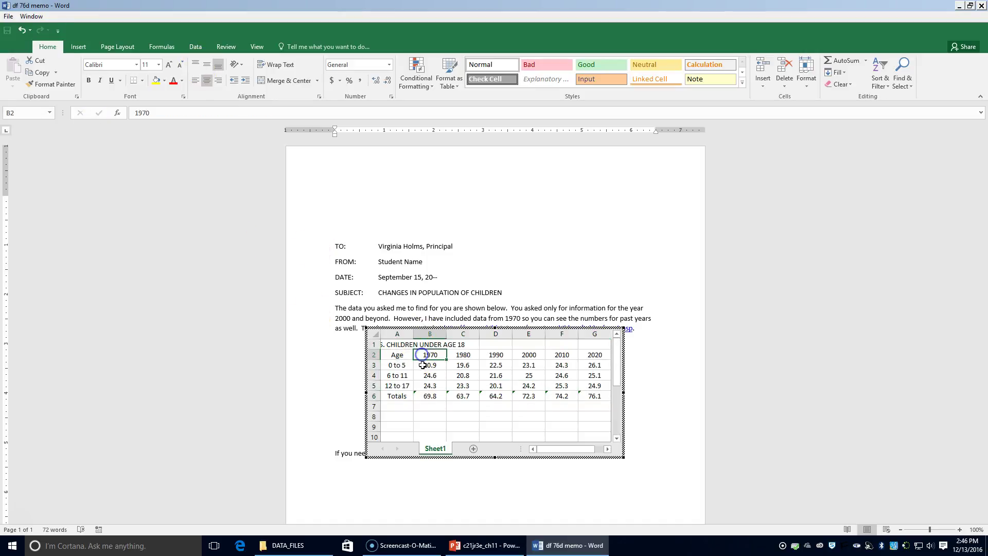
Step: Format cells B3:G6 with the Number category and 1 decimal place
{"action": "left_click_drag", "start_coordinate": [424, 365], "coordinate": [589, 400]}
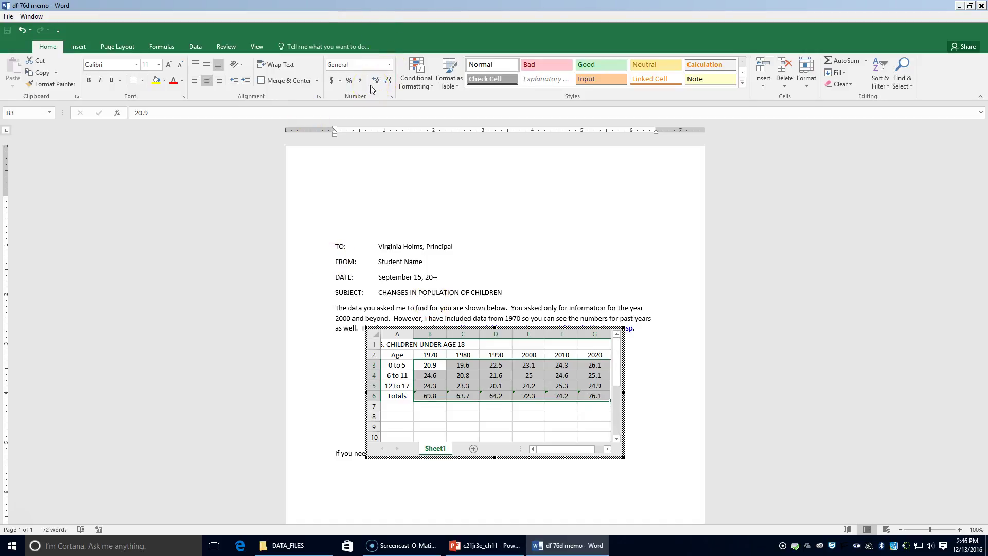
{"action": "left_click", "coordinate": [391, 97]}
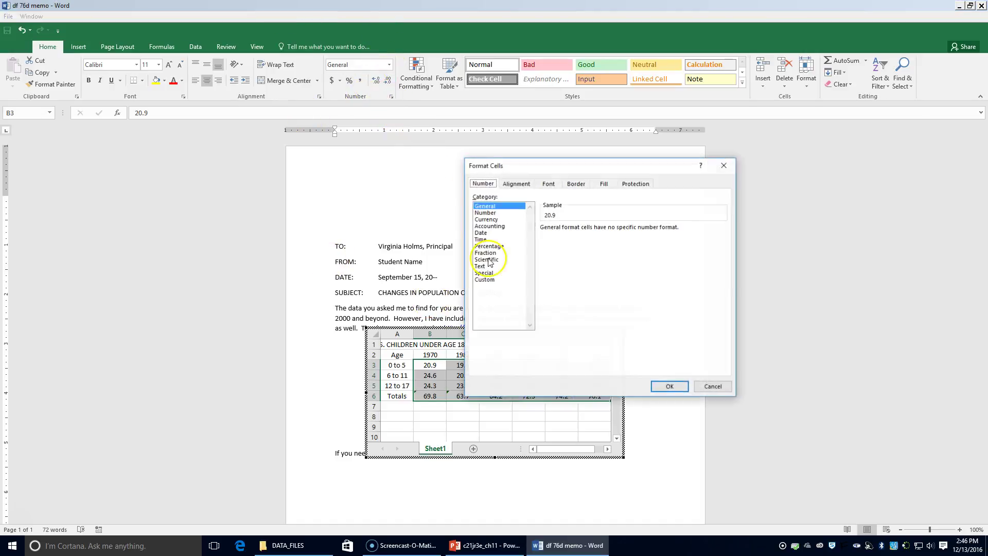
{"action": "left_click", "coordinate": [485, 212]}
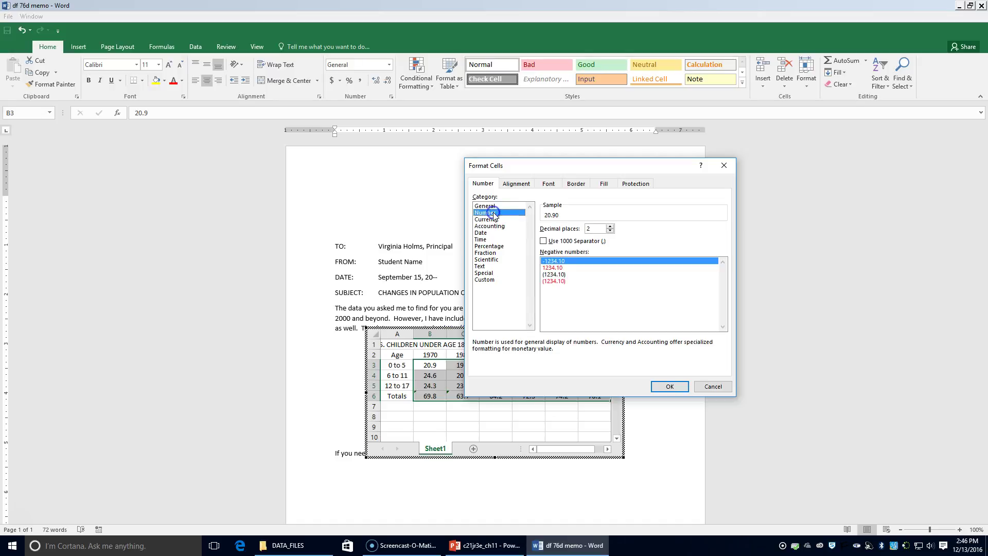
{"action": "left_click", "coordinate": [610, 231]}
{"action": "left_click", "coordinate": [670, 387]}
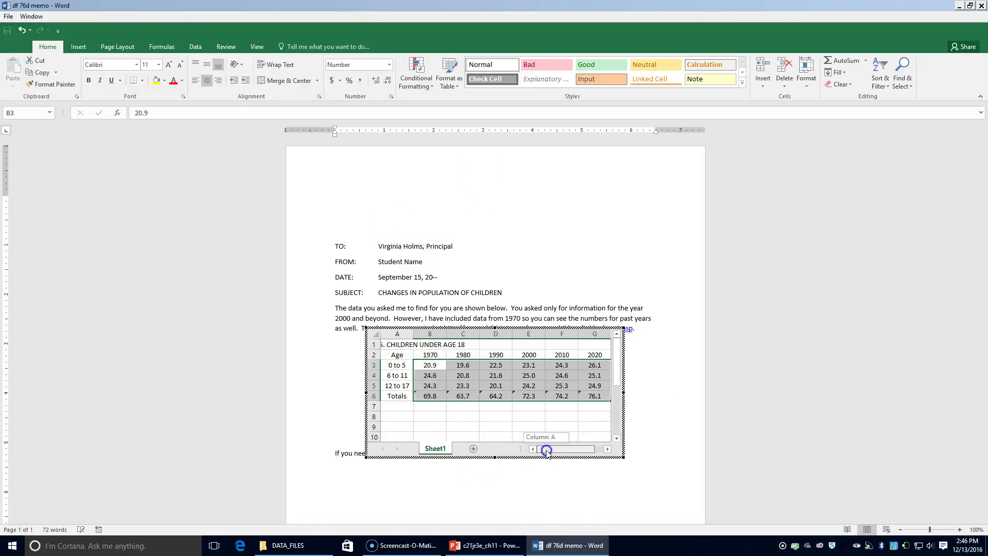
Step: Make the title row 1, the header row 2 and the Totals row 6 bold
{"action": "left_click_drag", "start_coordinate": [374, 345], "coordinate": [376, 351]}
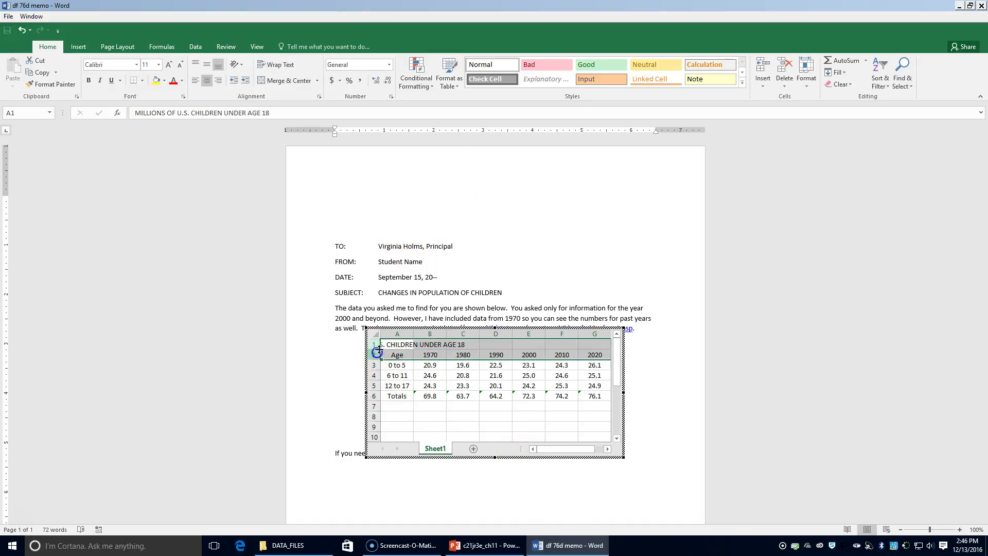
{"action": "left_click", "coordinate": [89, 80]}
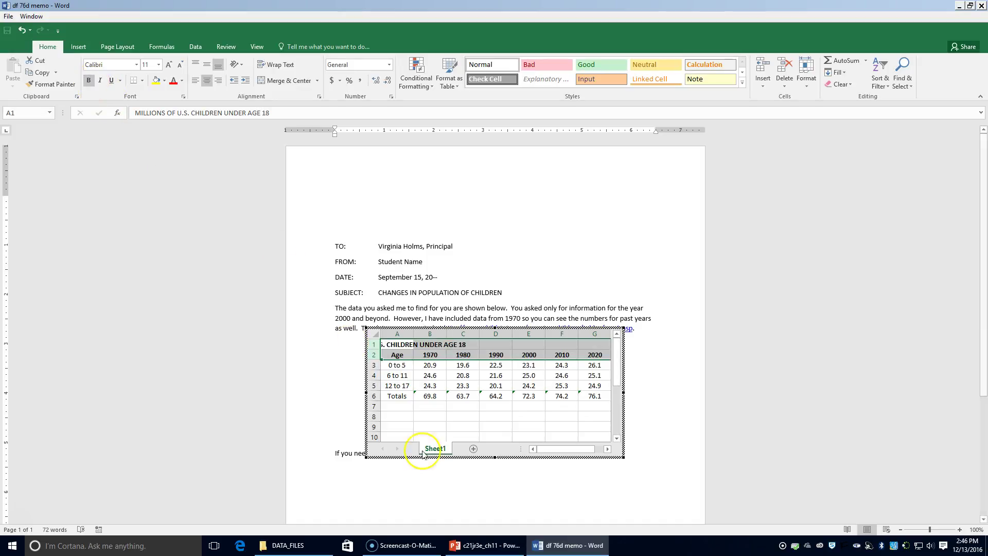
{"action": "left_click", "coordinate": [375, 396]}
{"action": "left_click", "coordinate": [86, 80]}
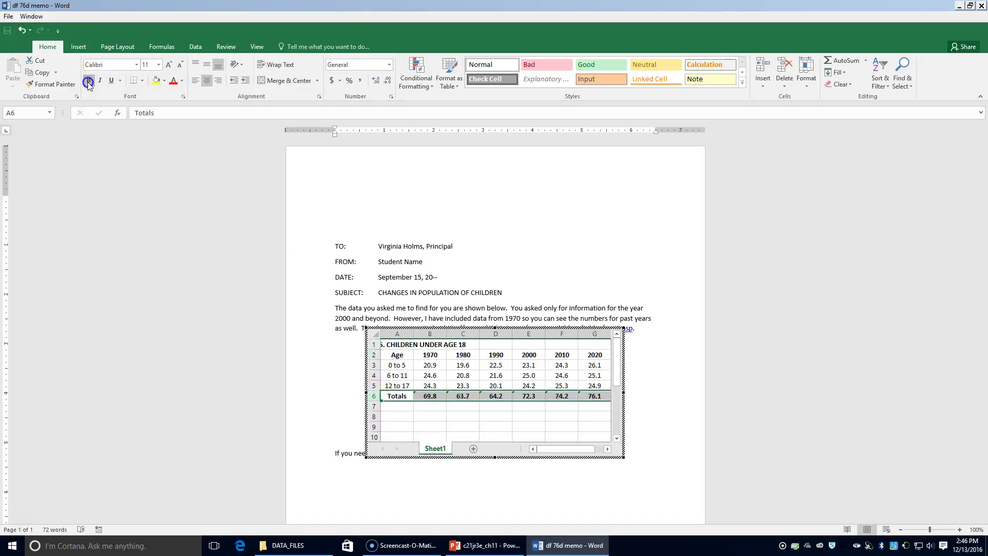
{"action": "left_click", "coordinate": [429, 375]}
Step: Merge and center the worksheet title across A1:G1
{"action": "left_click_drag", "start_coordinate": [382, 345], "coordinate": [497, 344]}
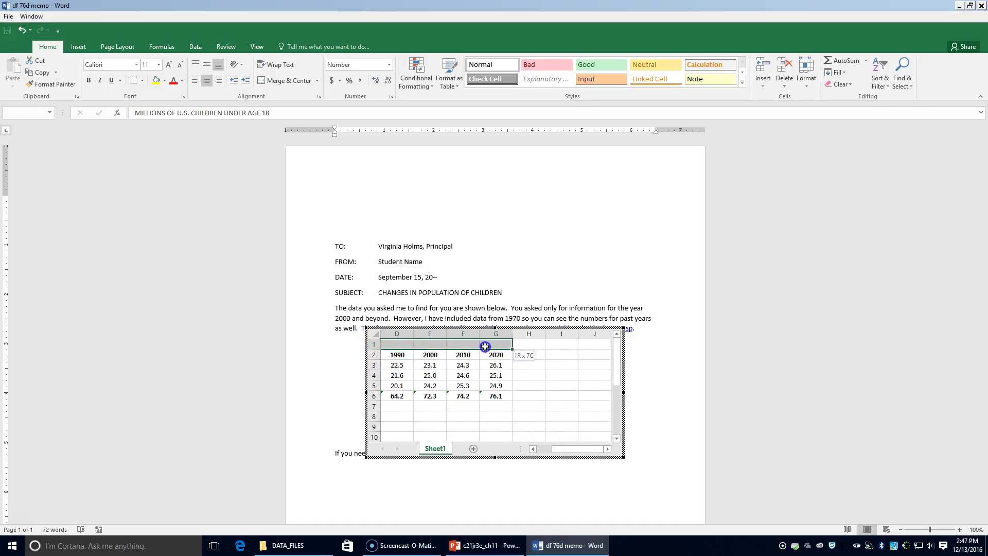
{"action": "left_click", "coordinate": [271, 81]}
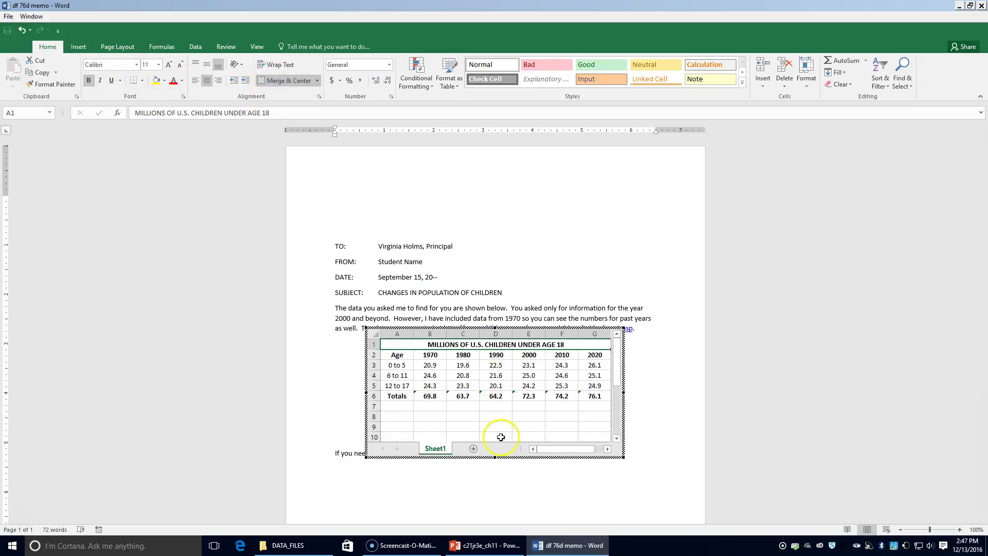
{"action": "mouse_move", "coordinate": [579, 451]}
{"action": "left_mouse_down"}
{"action": "mouse_move", "coordinate": [607, 450]}
{"action": "mouse_move", "coordinate": [563, 450]}
{"action": "left_mouse_up"}
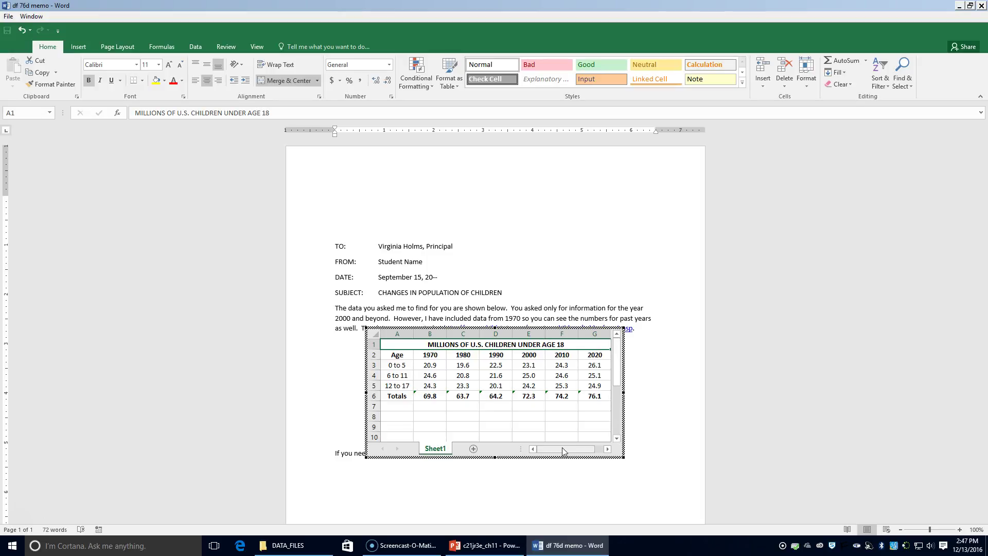
Step: Shrink the embedded worksheet's frame so it ends just below the Totals row 6, and return to the memo text
{"action": "left_click_drag", "start_coordinate": [494, 458], "coordinate": [494, 405]}
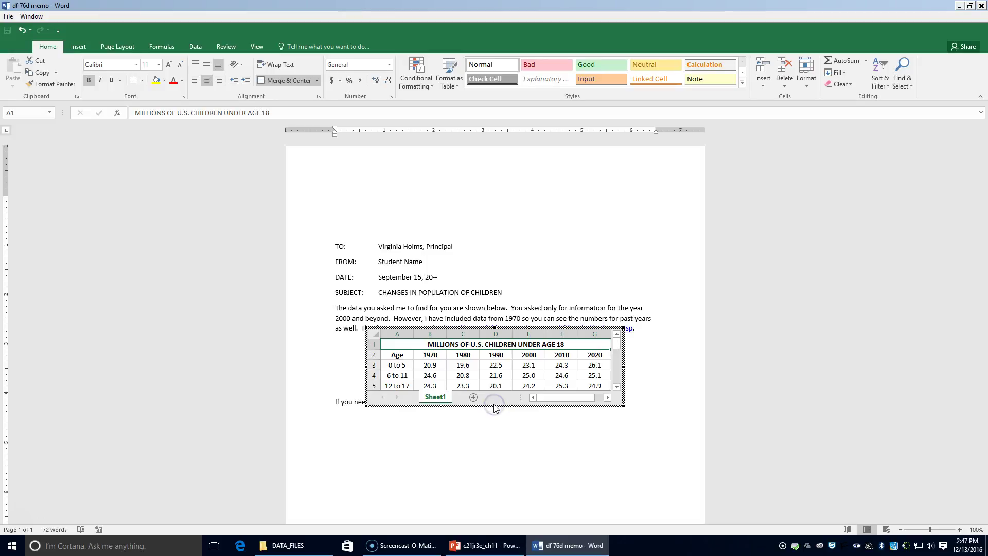
{"action": "left_click", "coordinate": [494, 410]}
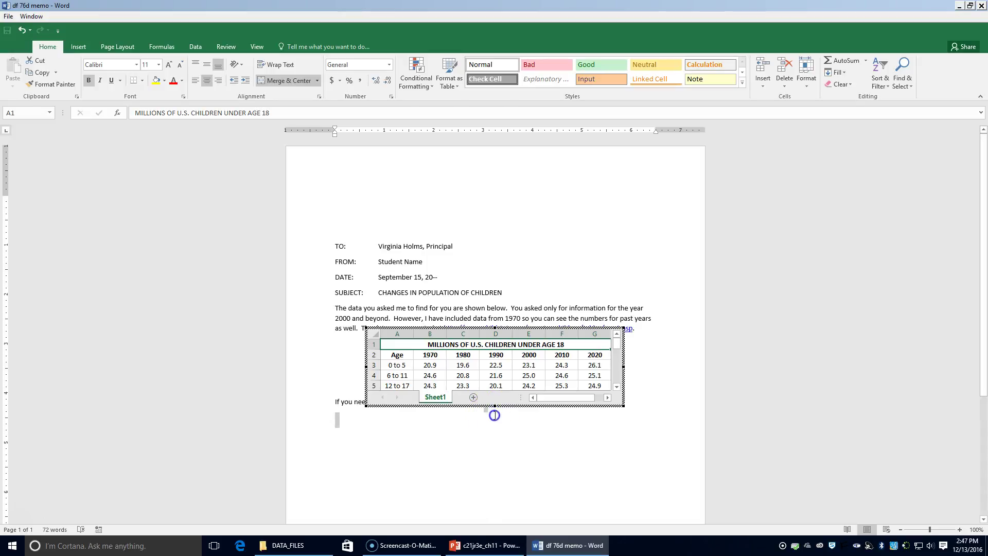
{"action": "double_click", "coordinate": [476, 330]}
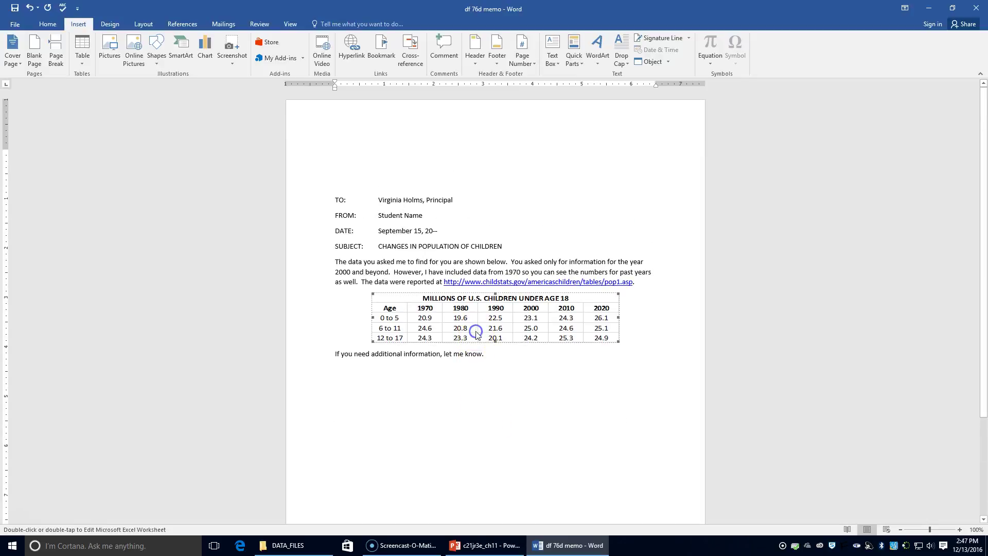
{"action": "left_click_drag", "start_coordinate": [490, 408], "coordinate": [494, 416]}
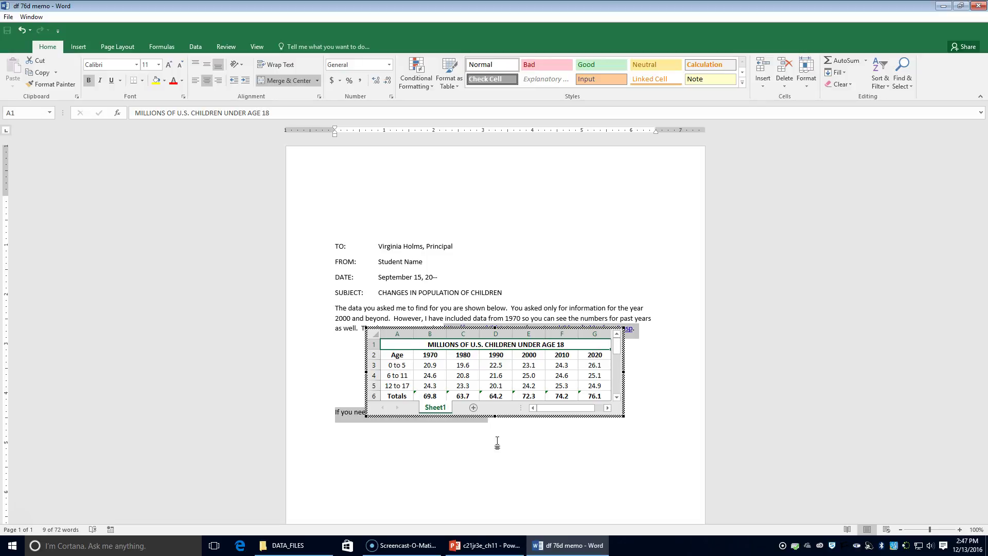
{"action": "left_click", "coordinate": [541, 464]}
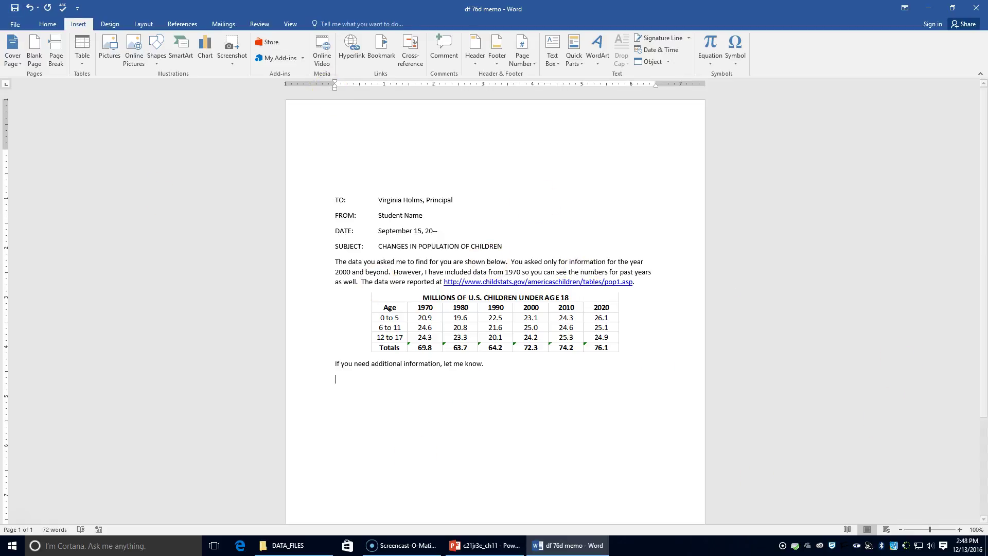
Step: Save the memo as a Word document named 76d memo in the KEYBOARDING8 folder and close it
{"action": "left_click", "coordinate": [15, 24]}
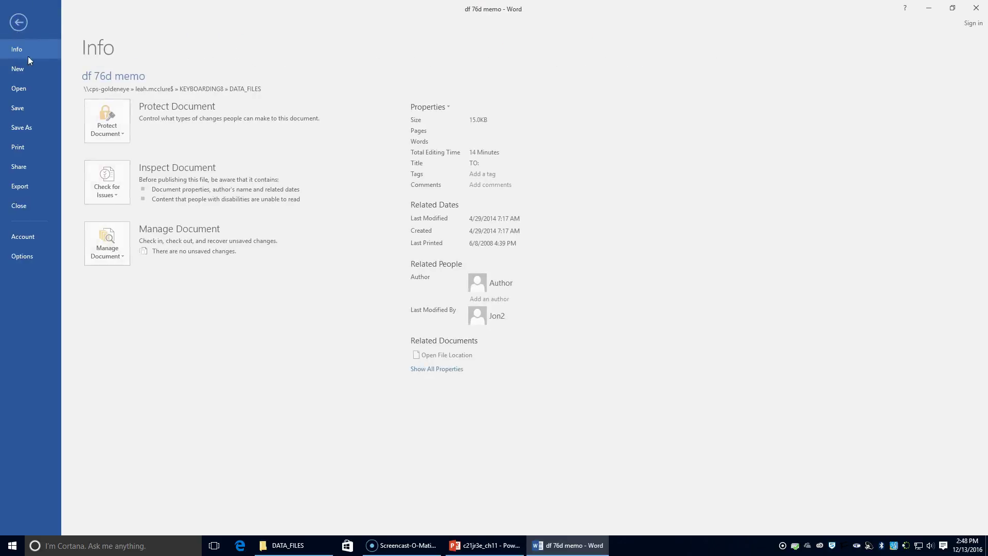
{"action": "left_click", "coordinate": [40, 127]}
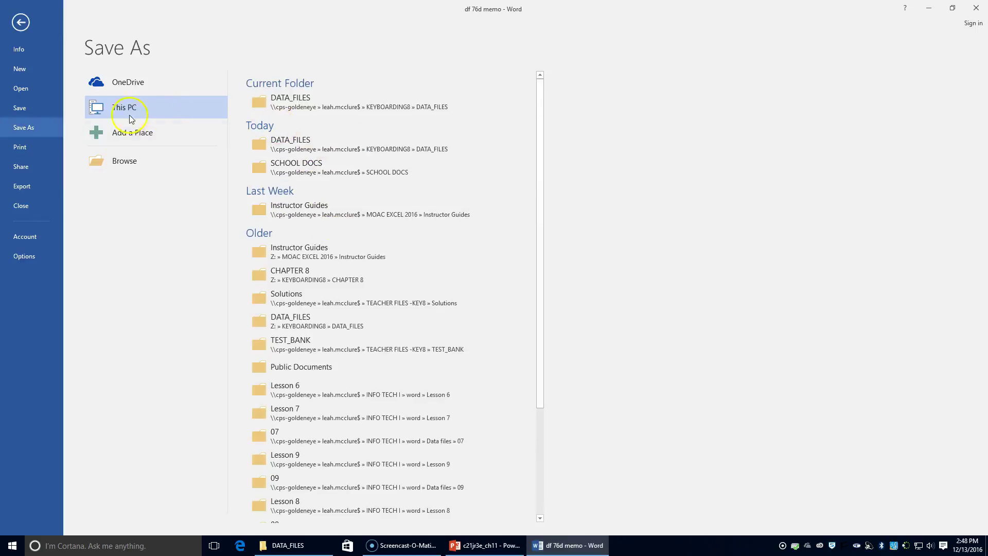
{"action": "left_click", "coordinate": [129, 160]}
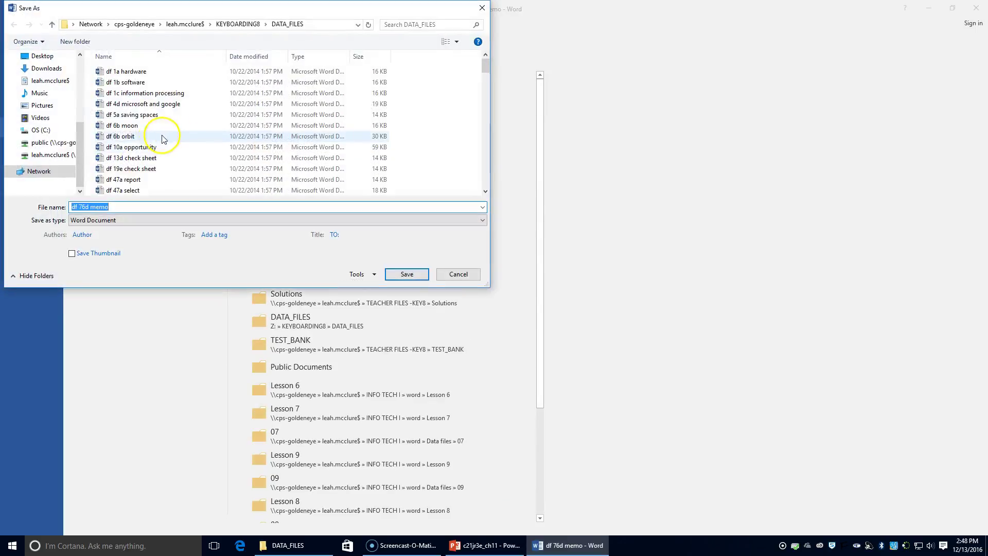
{"action": "left_click", "coordinate": [237, 24]}
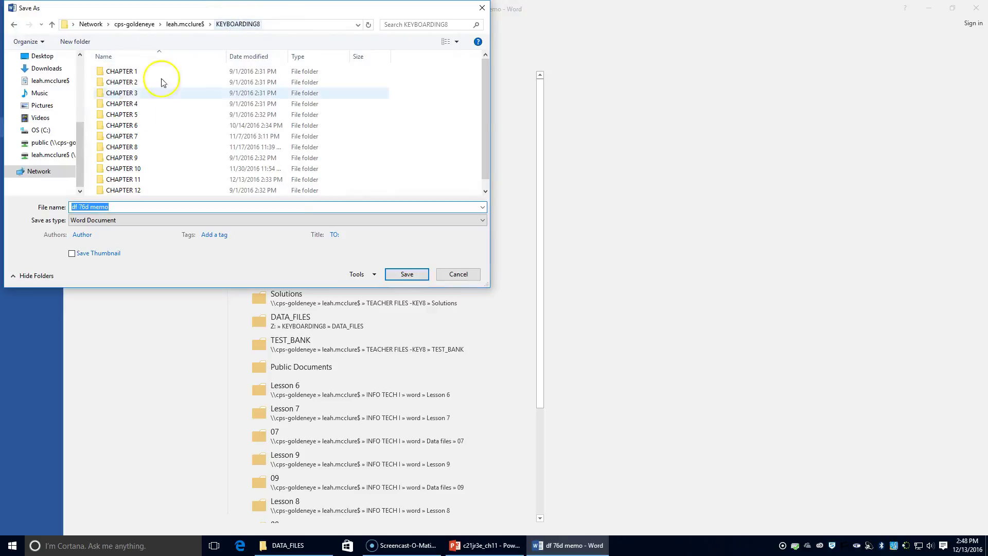
{"action": "left_click", "coordinate": [113, 179]}
{"action": "left_click", "coordinate": [79, 207]}
{"action": "left_click", "coordinate": [80, 206]}
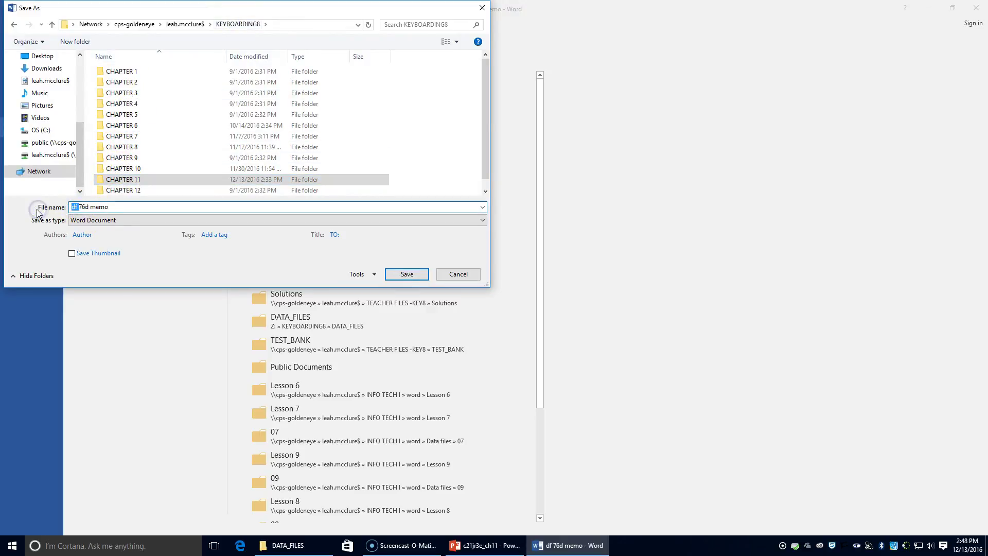
{"action": "key", "text": "BackSpace"}
{"action": "key", "text": "BackSpace"}
{"action": "key", "text": "BackSpace"}
{"action": "key", "text": "Return"}
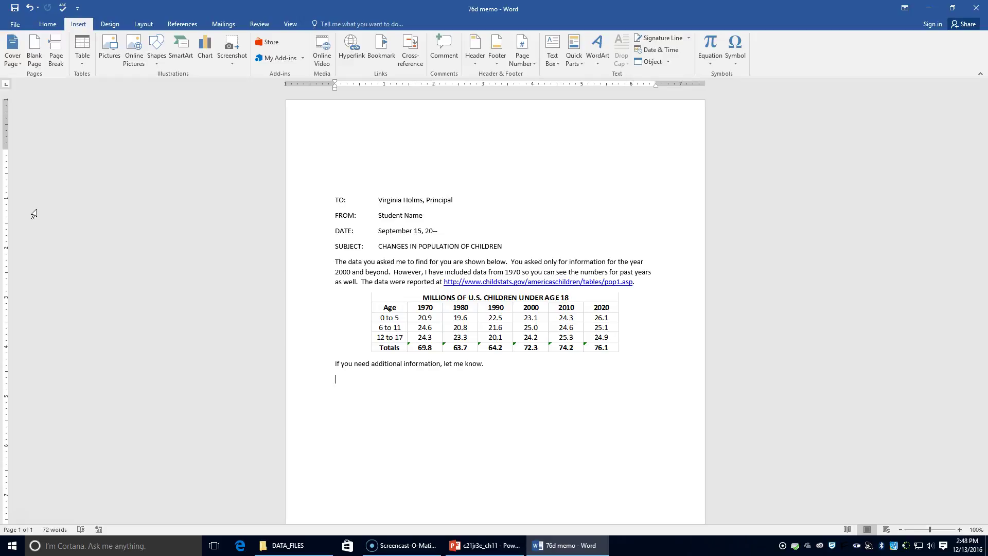
{"action": "left_click", "coordinate": [977, 8]}
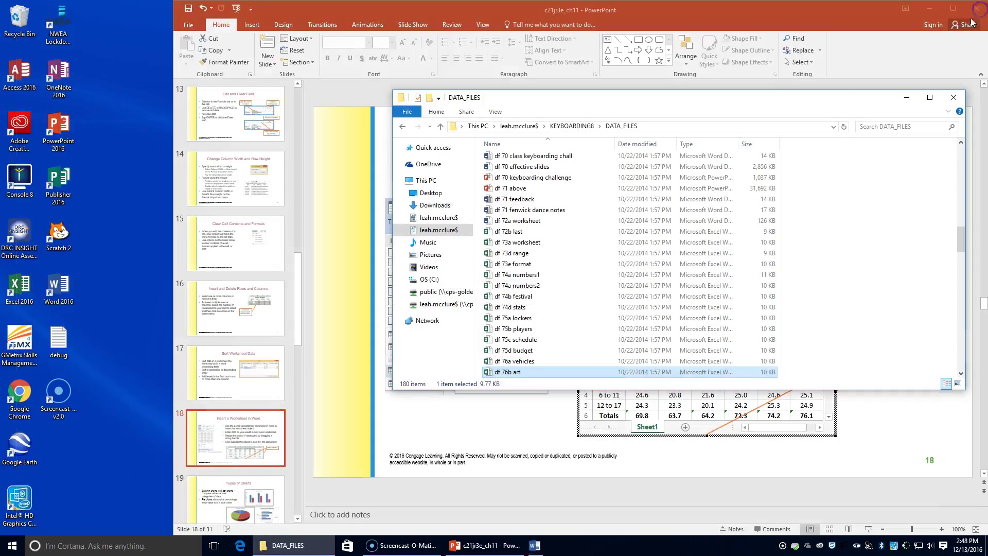